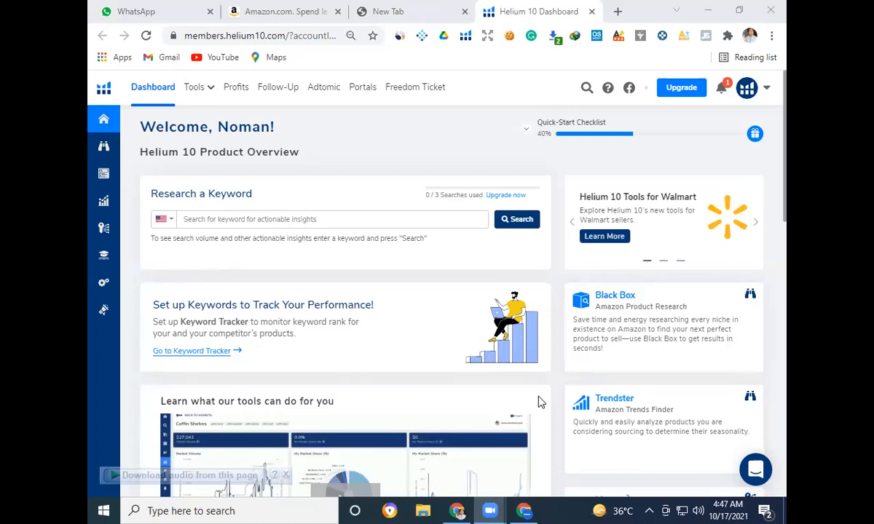
{"action": "mouse_move", "coordinate": [117, 155]}
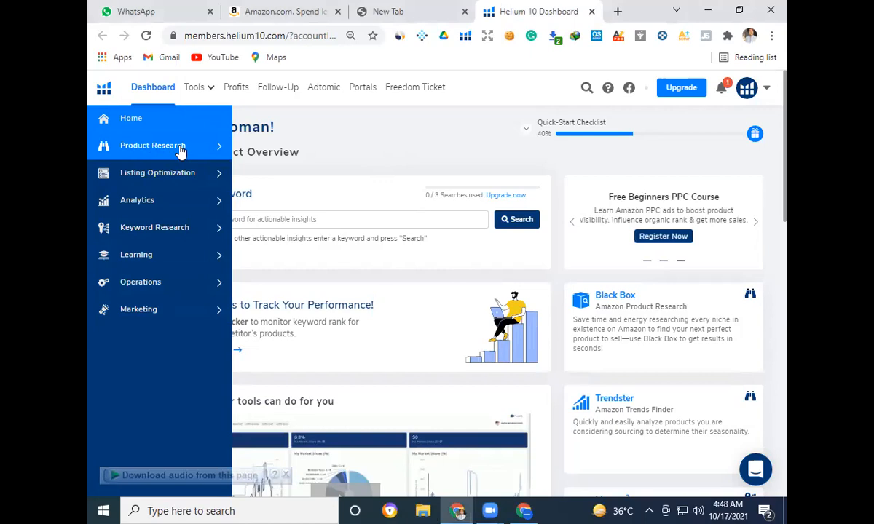
{"action": "left_click", "coordinate": [179, 147]}
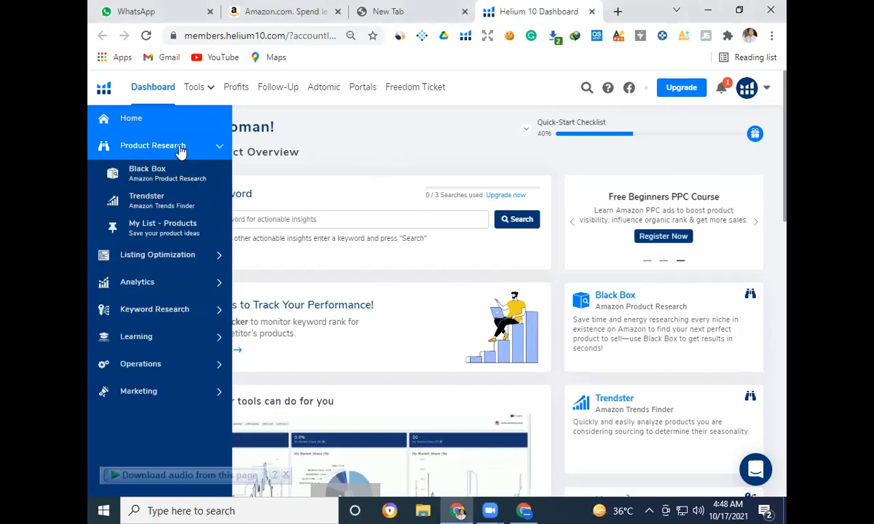
{"action": "left_click", "coordinate": [144, 185]}
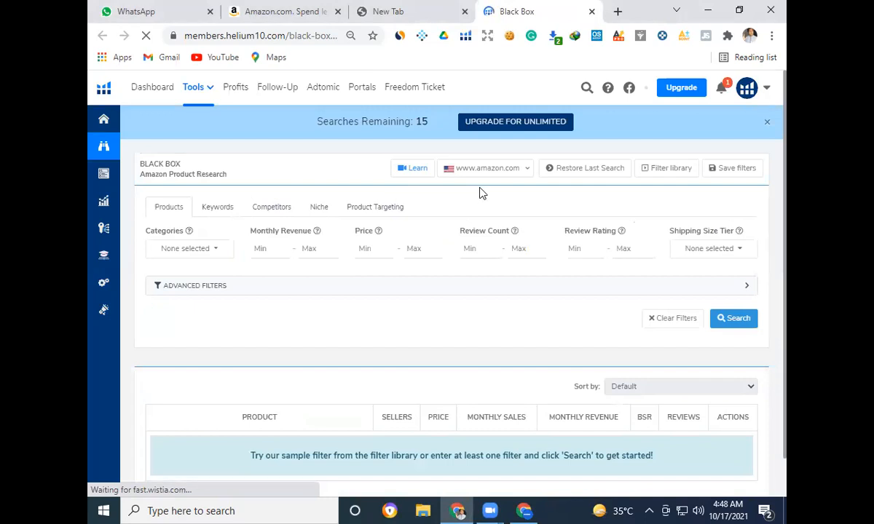
{"action": "left_click", "coordinate": [523, 175]}
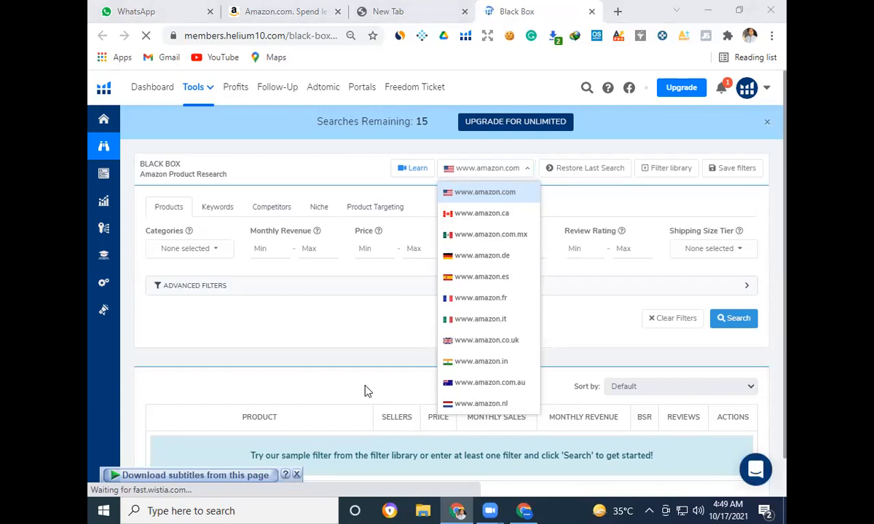
{"action": "left_click", "coordinate": [530, 174]}
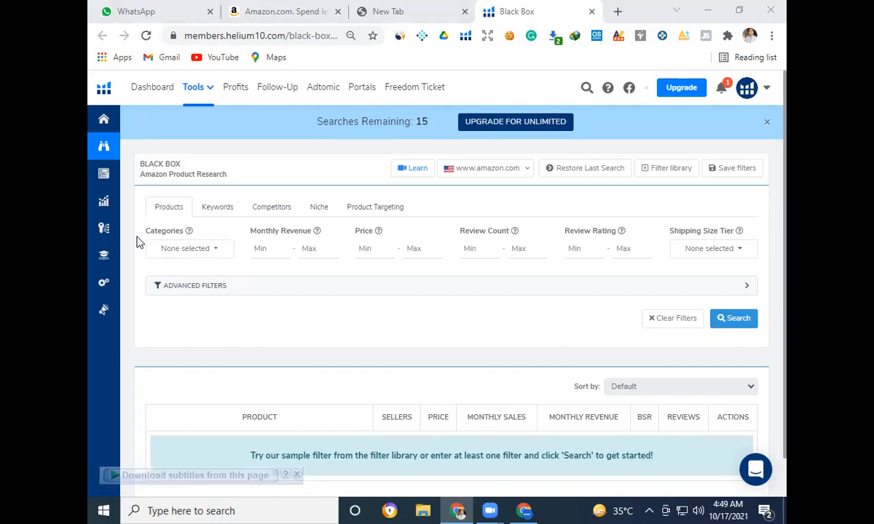
Restrict the product search to the Office Products category.
{"action": "left_click", "coordinate": [213, 256]}
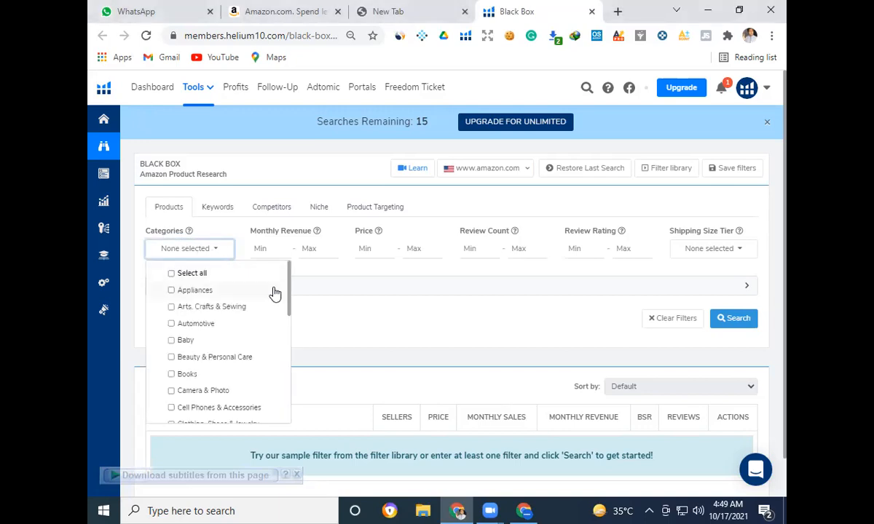
{"action": "left_click_drag", "start_coordinate": [290, 287], "coordinate": [288, 399]}
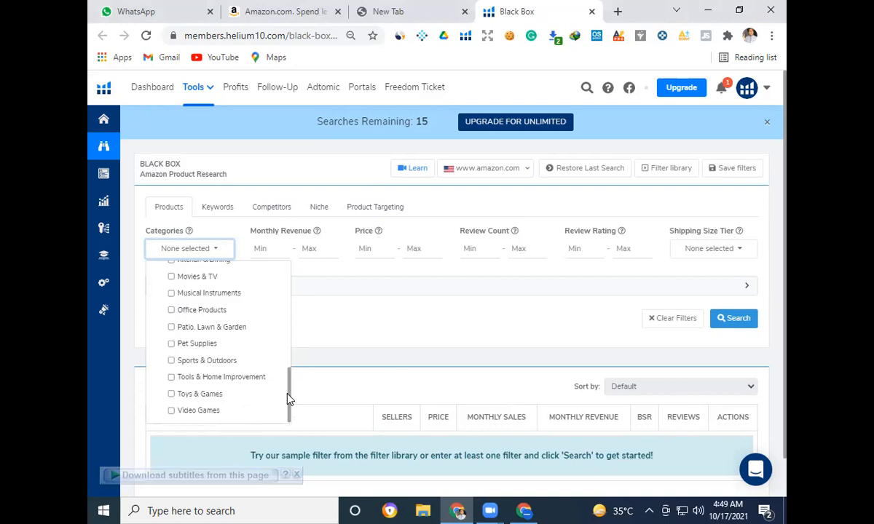
{"action": "left_click", "coordinate": [219, 312]}
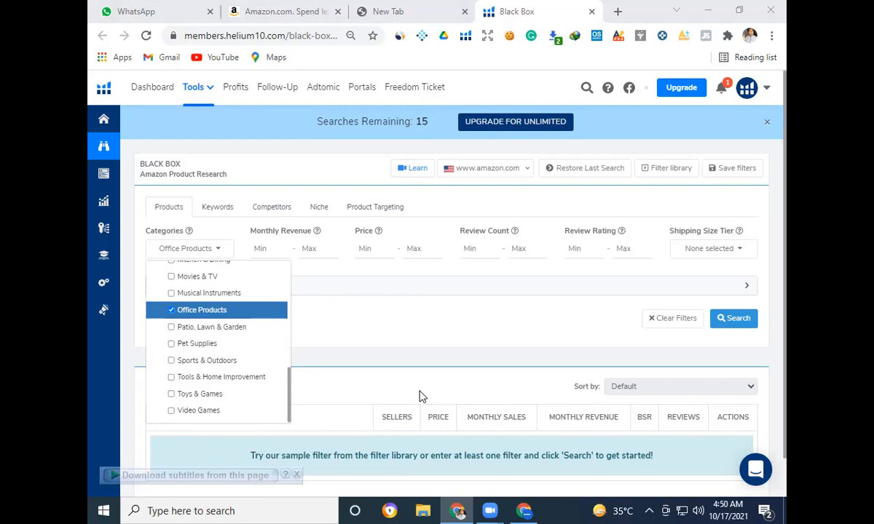
{"action": "left_click", "coordinate": [347, 324]}
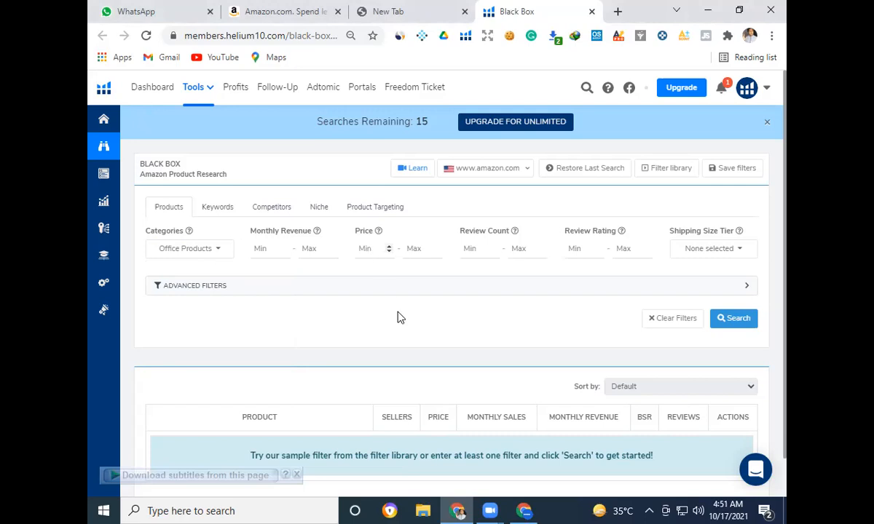
Set the minimum price to 14, the minimum review count to 50 and the minimum review rating to 4.
{"action": "type", "text": "14"}
{"action": "left_click", "coordinate": [471, 250]}
{"action": "type", "text": "50"}
{"action": "left_click", "coordinate": [569, 249]}
{"action": "type", "text": "4"}
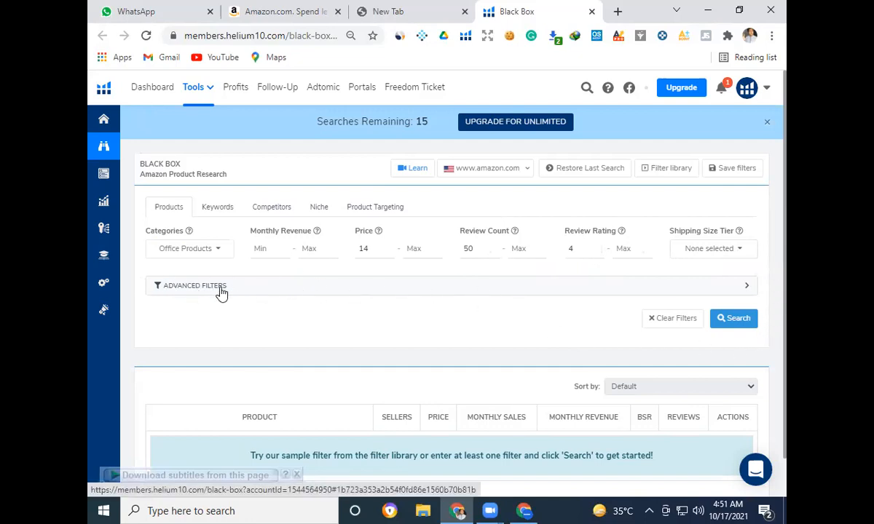
In the advanced filters, set minimum monthly sales to 50 units and the Best Sellers Rank range from 1 to 50000.
{"action": "left_click", "coordinate": [286, 292]}
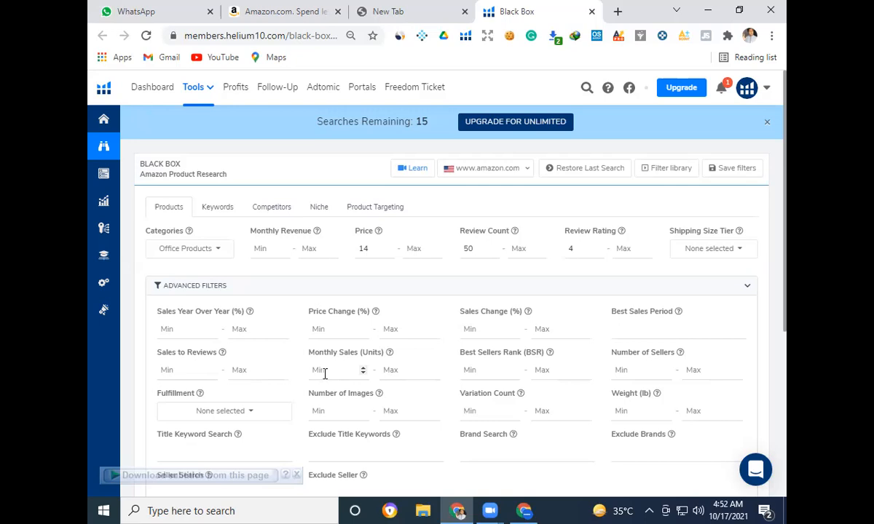
{"action": "type", "text": "50"}
{"action": "left_click", "coordinate": [482, 369]}
{"action": "type", "text": "1"}
{"action": "left_click", "coordinate": [550, 374]}
{"action": "type", "text": "50000"}
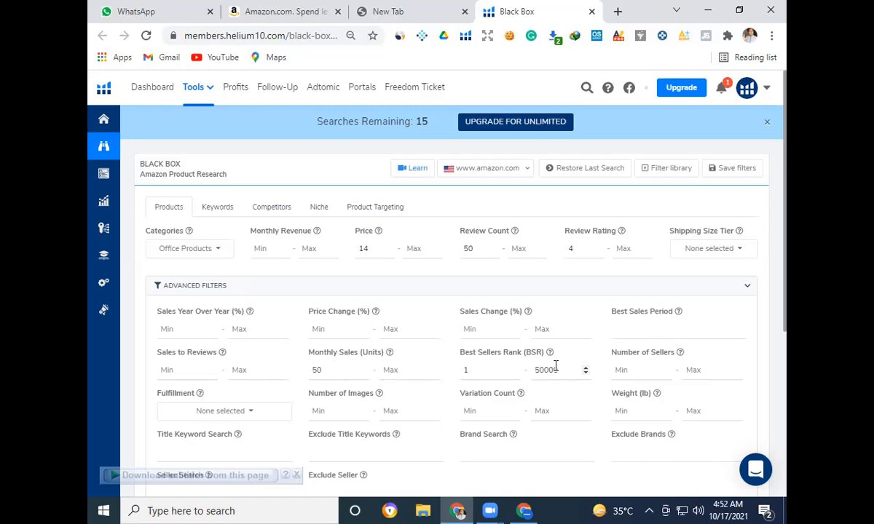
Search Google for "amazon sales rank chart" in a new browser tab.
{"action": "left_click", "coordinate": [617, 11]}
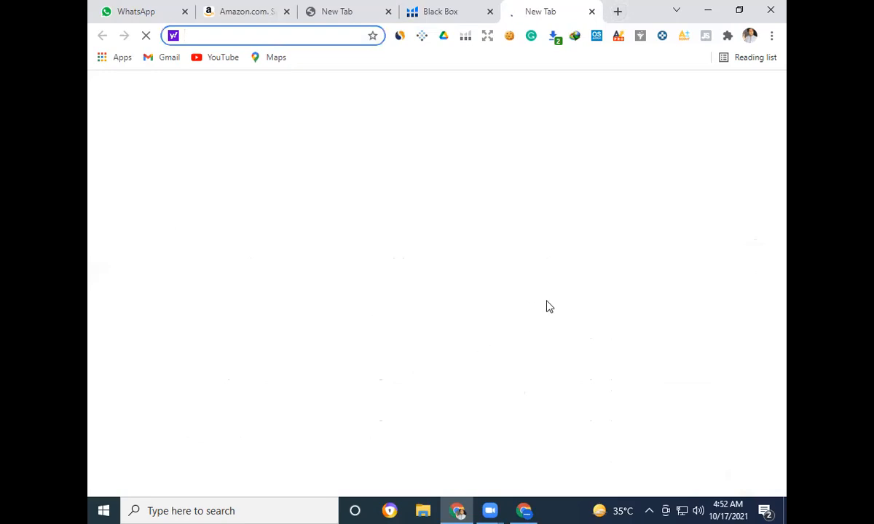
{"action": "left_click", "coordinate": [479, 244]}
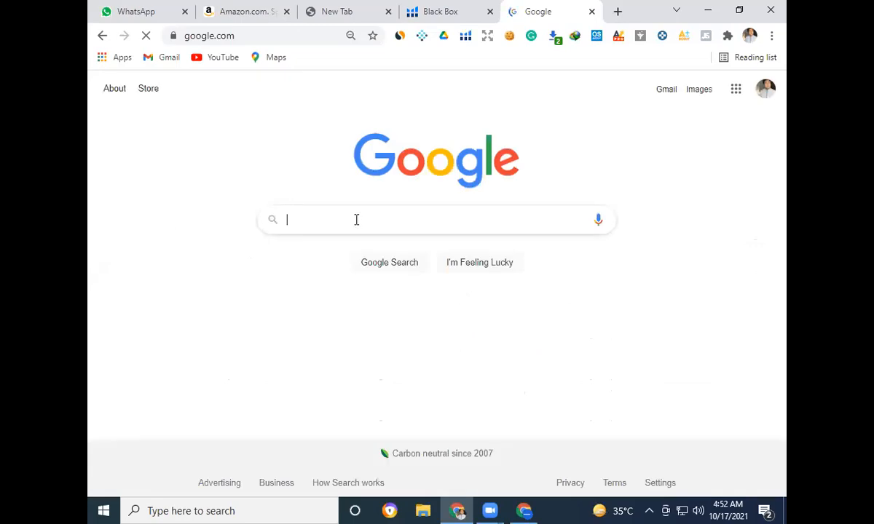
{"action": "type", "text": "ama"}
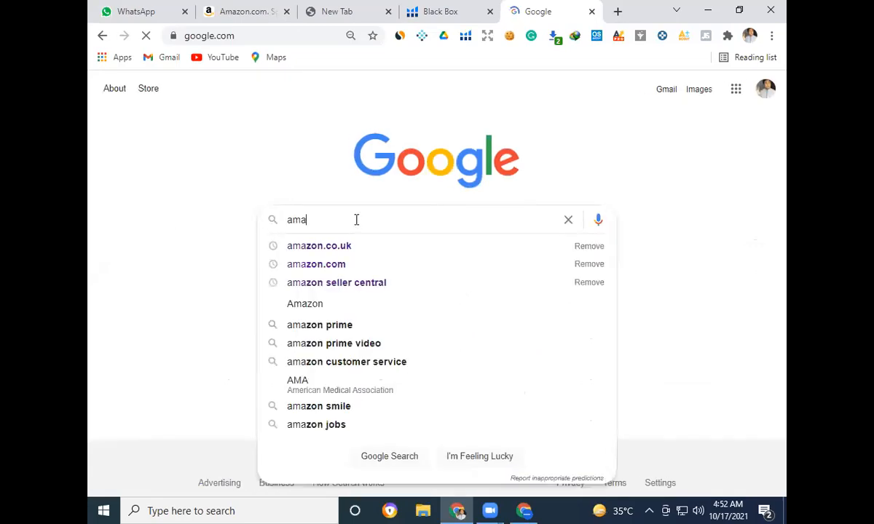
{"action": "type", "text": "zon "}
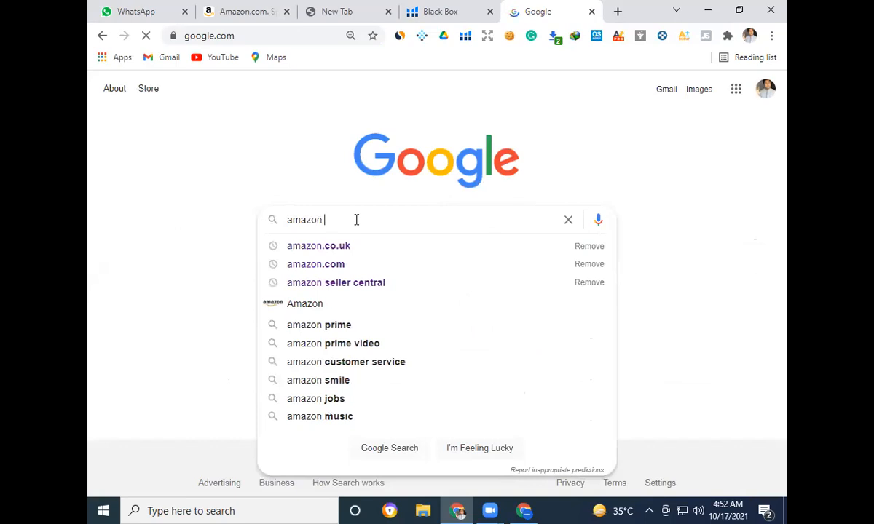
{"action": "type", "text": "s"}
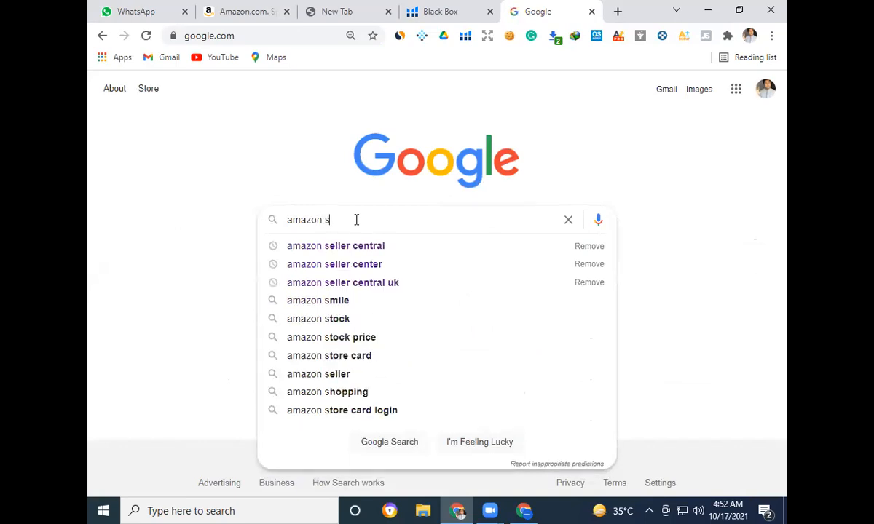
{"action": "type", "text": "ales "}
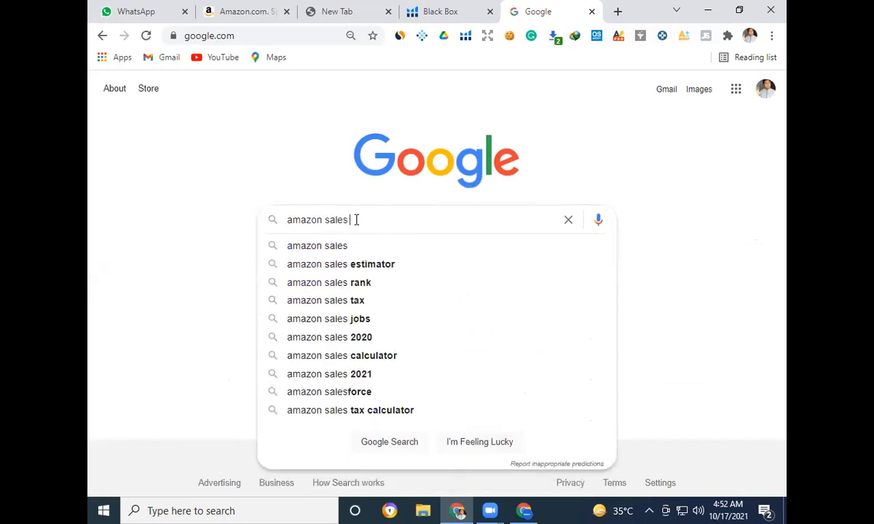
{"action": "type", "text": "rank"}
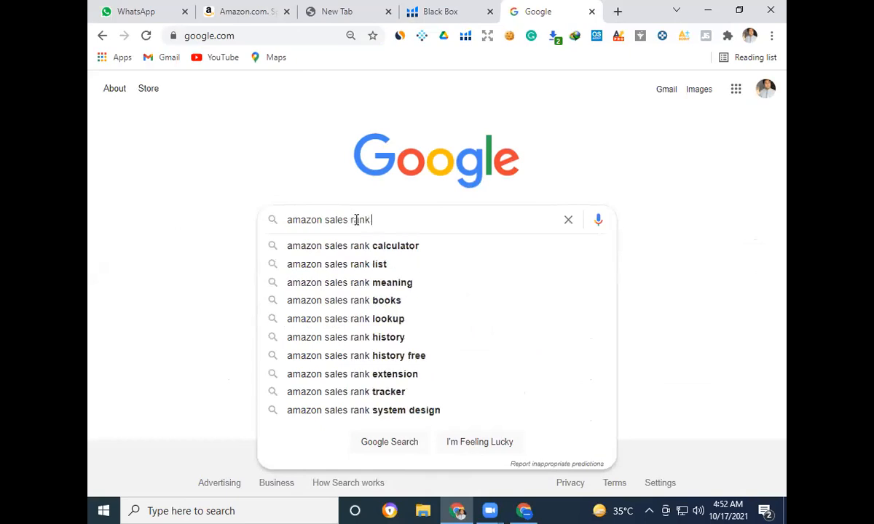
{"action": "type", "text": " ch"}
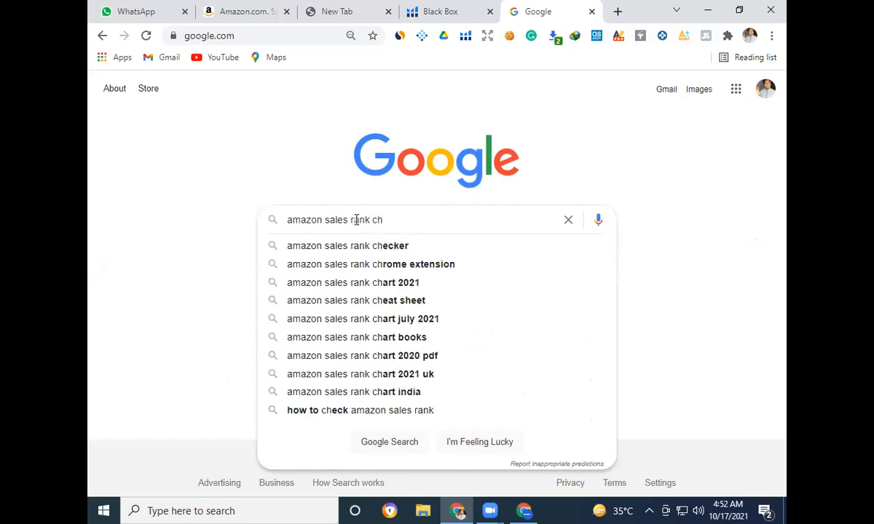
{"action": "type", "text": "art"}
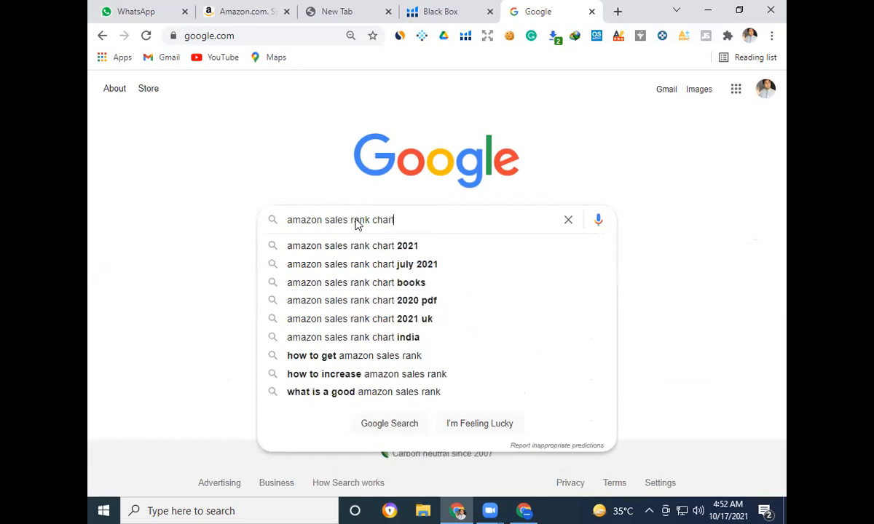
{"action": "key", "text": "Return"}
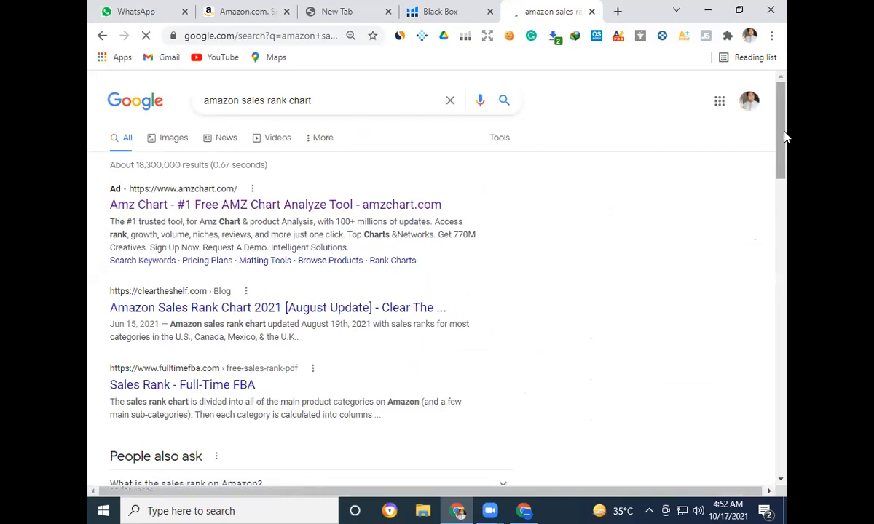
Open Garlic Press Seller's October 2021 Amazon sales rank chart and find the Office Products row.
{"action": "left_click_drag", "start_coordinate": [784, 137], "coordinate": [785, 232]}
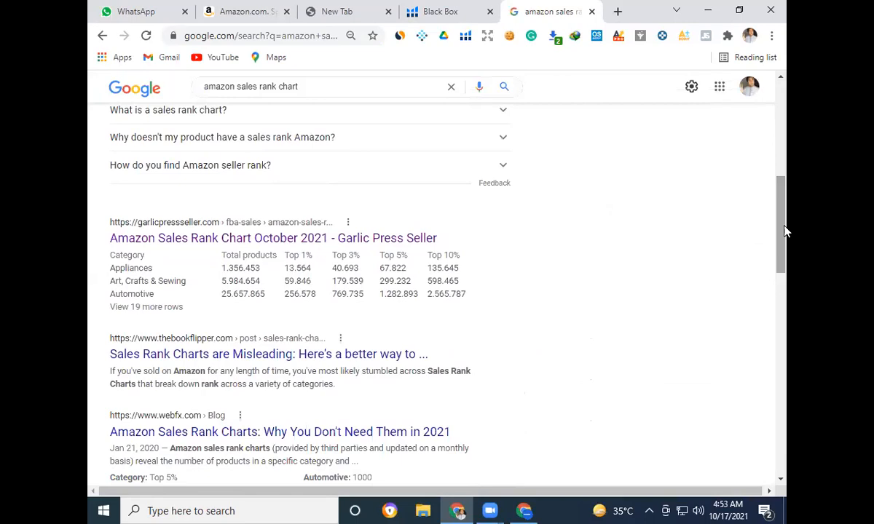
{"action": "left_click", "coordinate": [232, 245]}
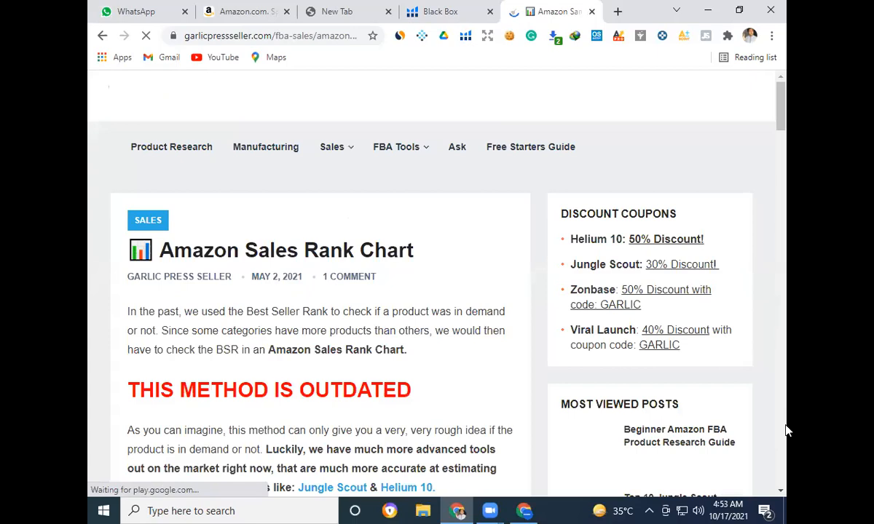
{"action": "left_click", "coordinate": [781, 490]}
{"action": "left_click", "coordinate": [781, 491]}
{"action": "left_click", "coordinate": [782, 491]}
{"action": "left_click", "coordinate": [780, 491]}
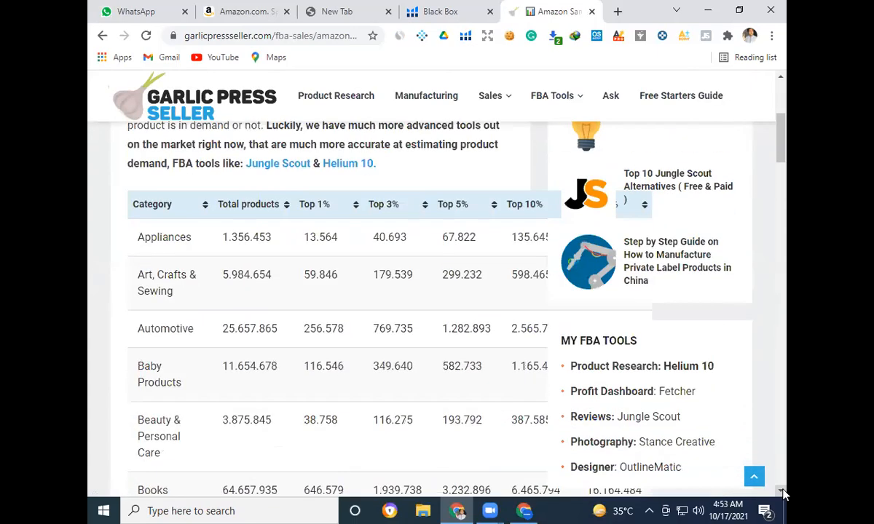
{"action": "left_click", "coordinate": [779, 491]}
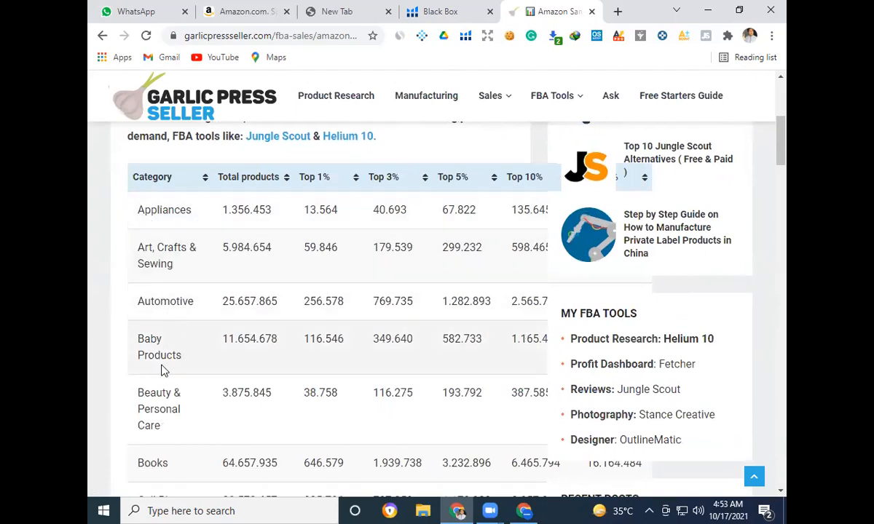
{"action": "left_click_drag", "start_coordinate": [781, 495], "coordinate": [781, 495]}
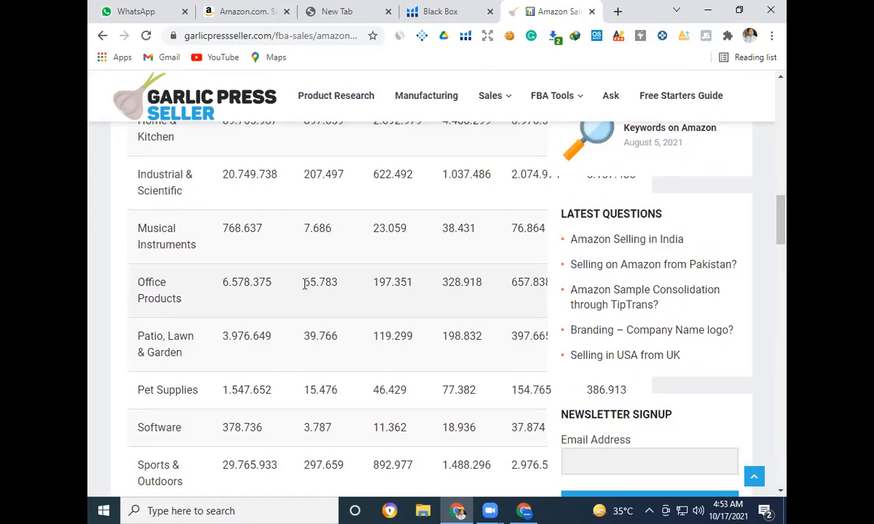
Highlight the Office Products top 1% figure and compare it with the Best Sellers Rank range in Black Box.
{"action": "left_click_drag", "start_coordinate": [304, 284], "coordinate": [333, 284]}
{"action": "left_click", "coordinate": [437, 14]}
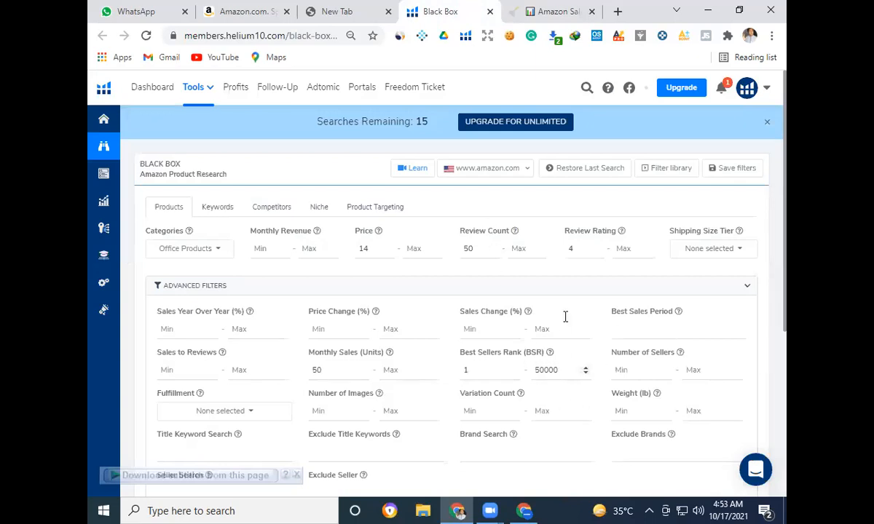
{"action": "left_click", "coordinate": [551, 11]}
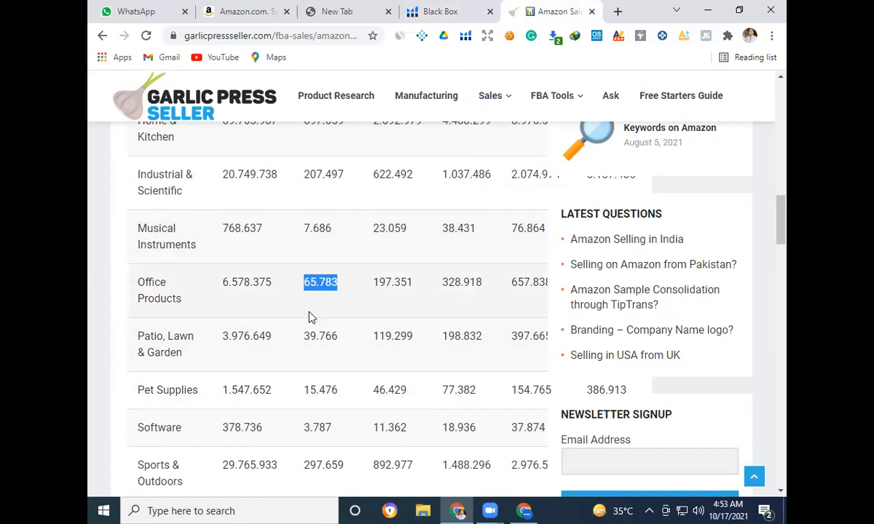
Return to the Black Box filters and set the number of sellers from 5 to 25.
{"action": "left_click", "coordinate": [460, 9]}
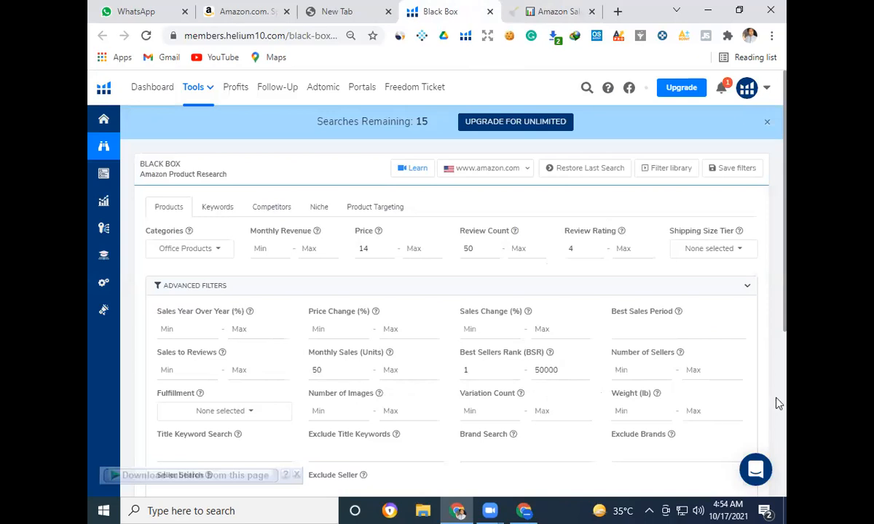
{"action": "left_click_drag", "start_coordinate": [787, 268], "coordinate": [786, 353]}
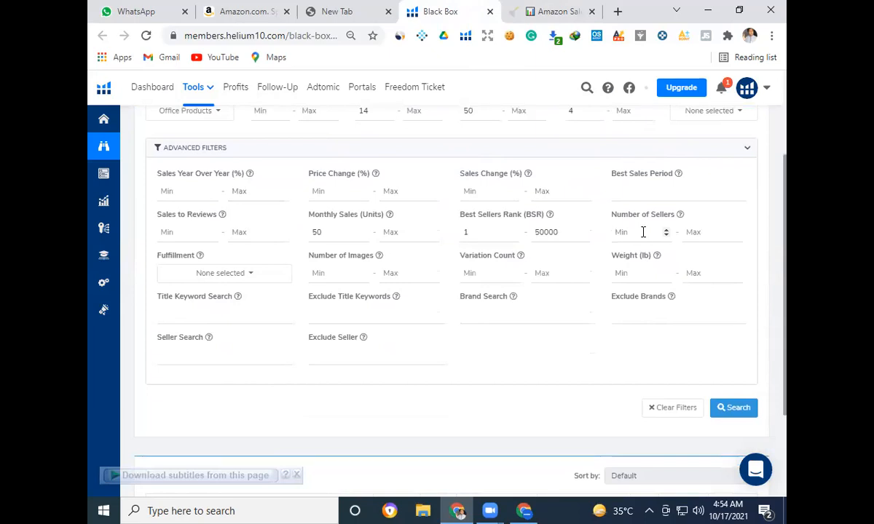
{"action": "type", "text": "5"}
{"action": "left_click", "coordinate": [701, 235]}
{"action": "type", "text": "25"}
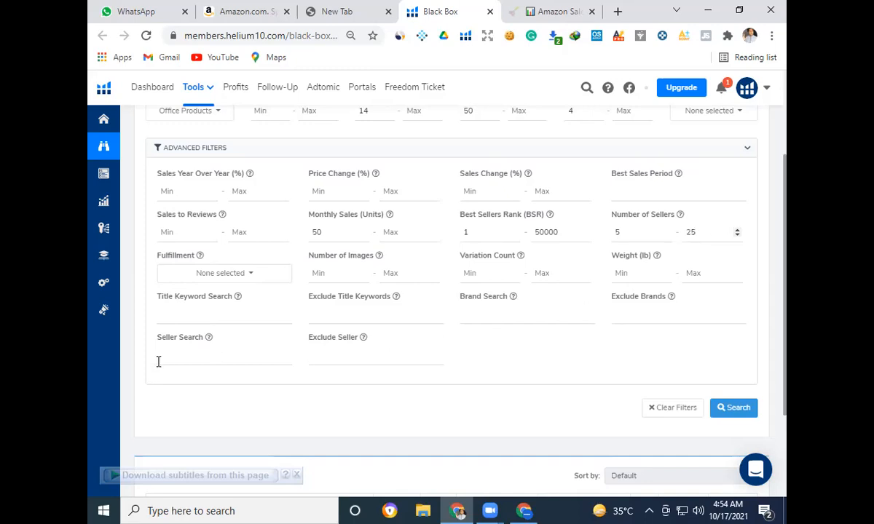
{"action": "left_click", "coordinate": [246, 277]}
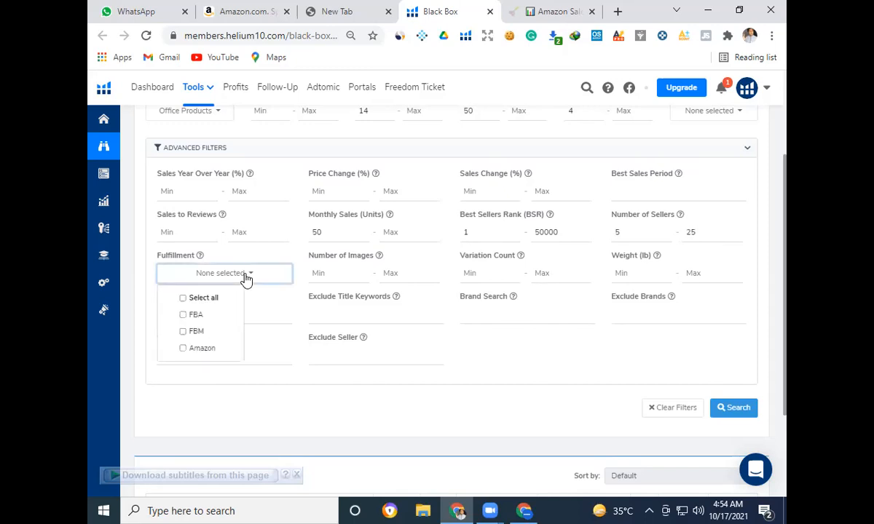
{"action": "left_click", "coordinate": [209, 300]}
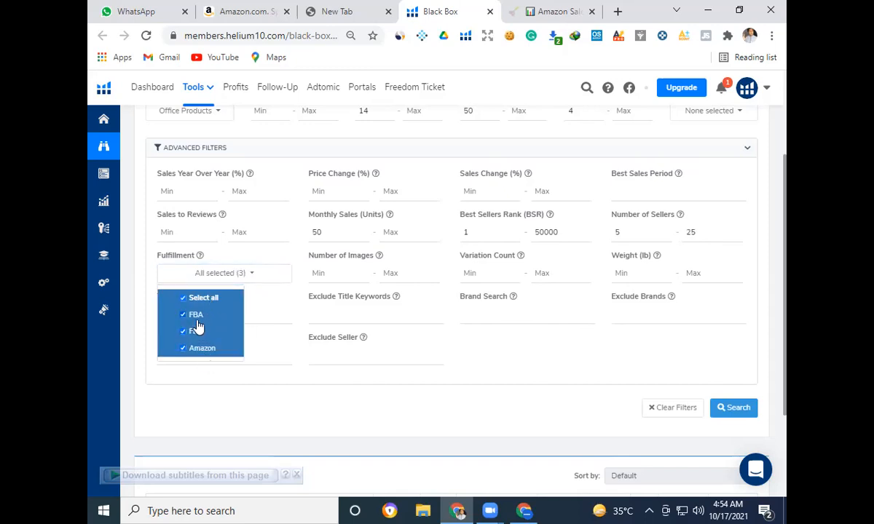
{"action": "left_click", "coordinate": [203, 299]}
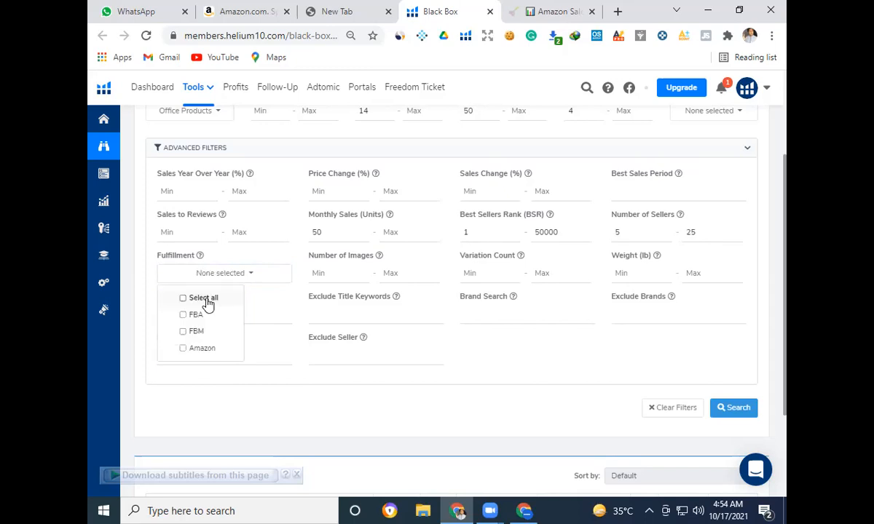
{"action": "left_click", "coordinate": [194, 314]}
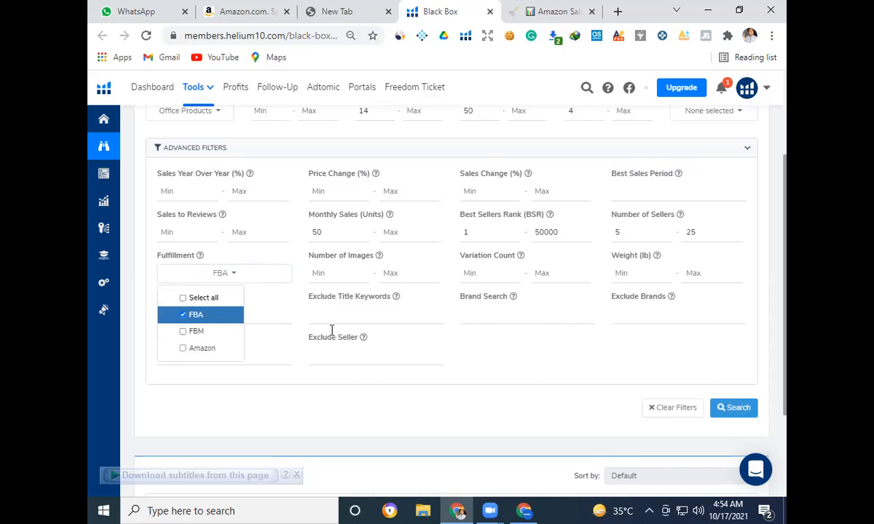
{"action": "left_click", "coordinate": [210, 334]}
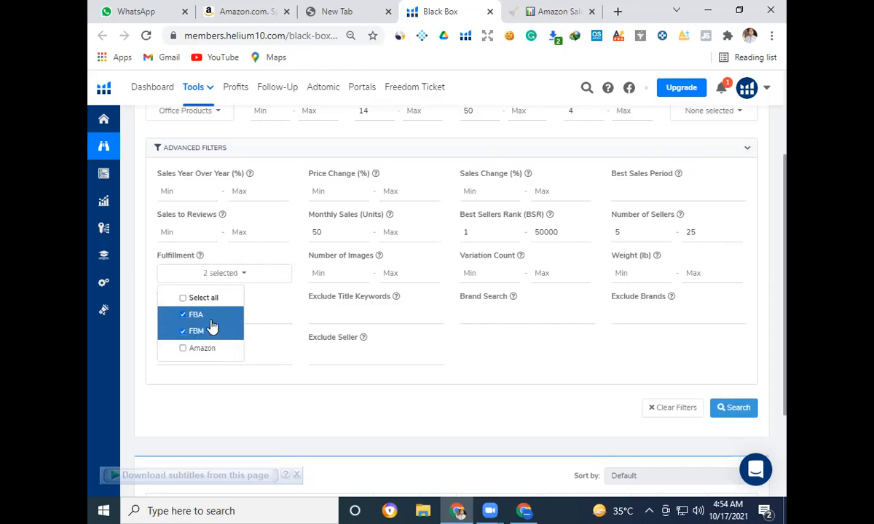
{"action": "left_click", "coordinate": [210, 320]}
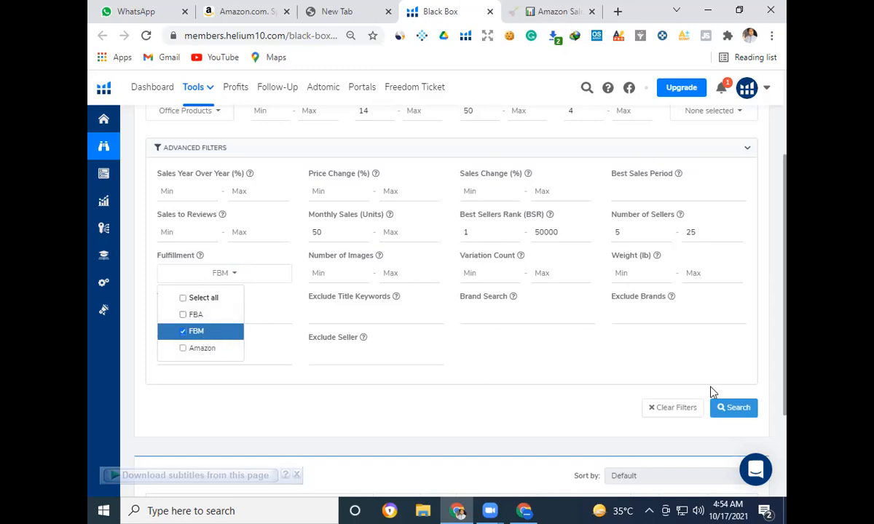
{"action": "left_click", "coordinate": [211, 353]}
{"action": "left_click", "coordinate": [209, 334]}
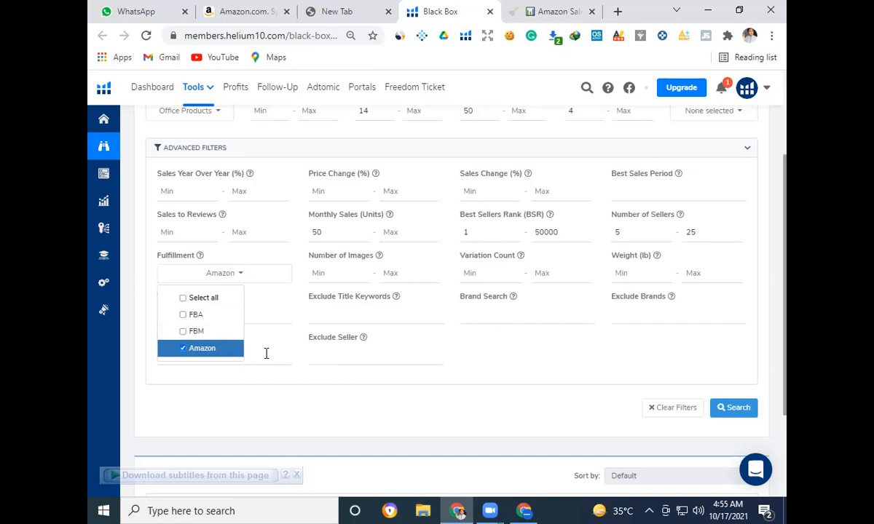
{"action": "left_click", "coordinate": [216, 357]}
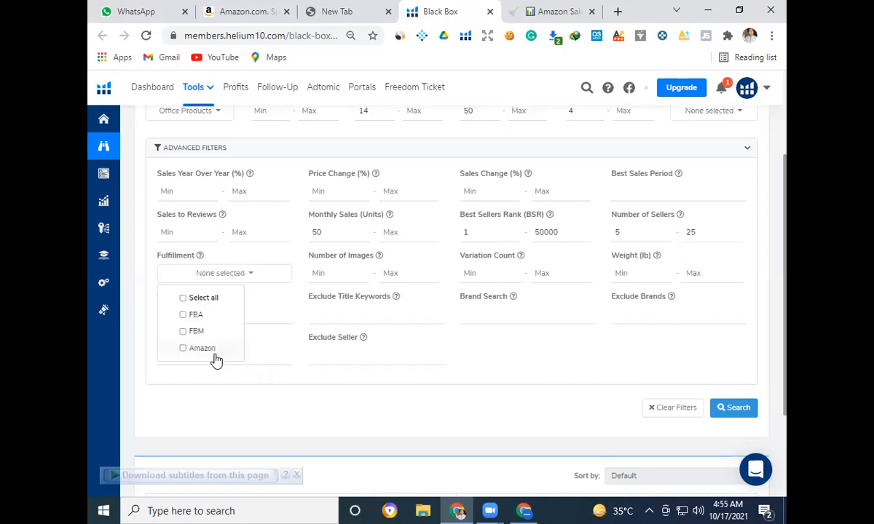
Set the Fulfillment filter to FBA and FBM.
{"action": "left_click", "coordinate": [197, 315]}
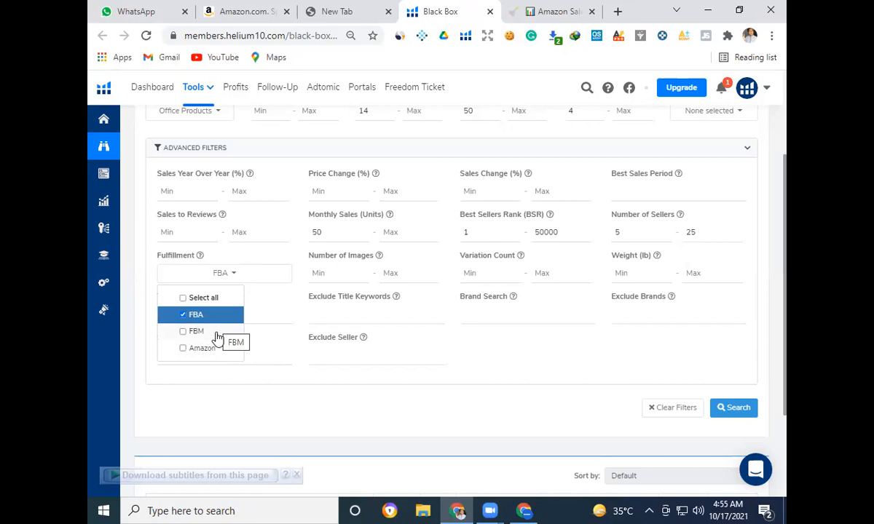
{"action": "left_click", "coordinate": [206, 332]}
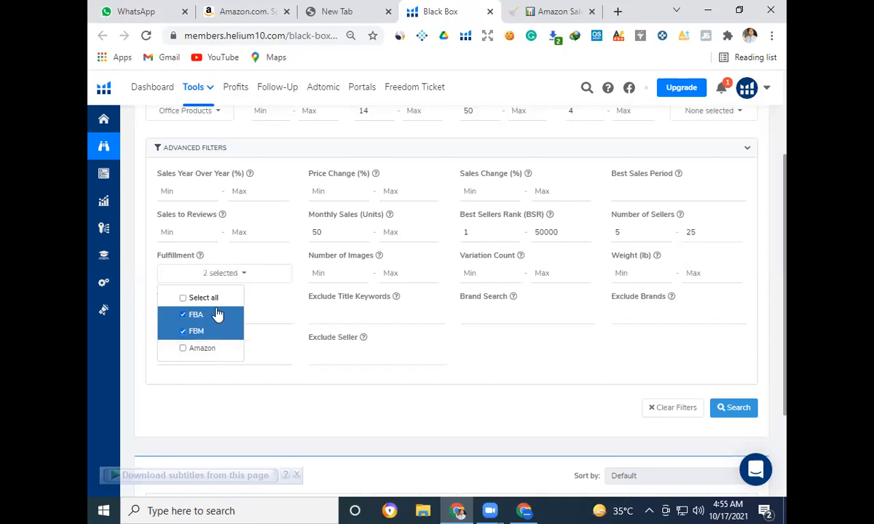
{"action": "left_click", "coordinate": [462, 392]}
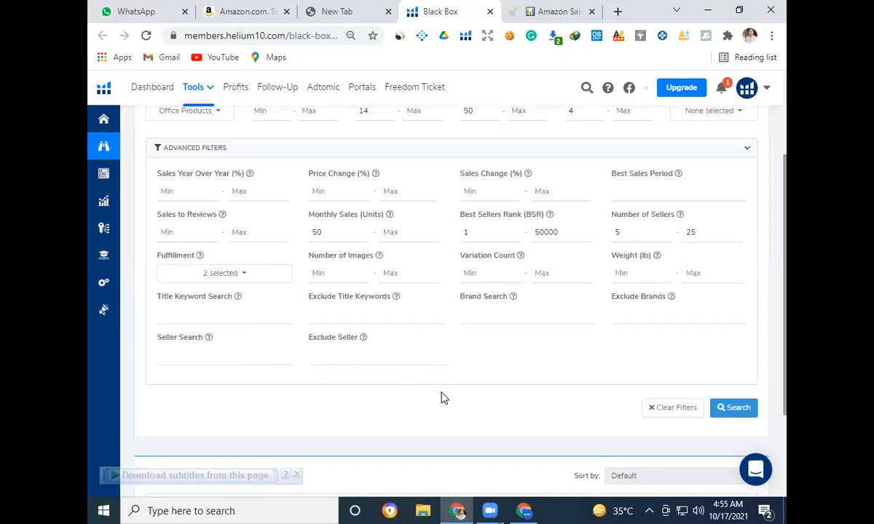
Set the maximum weight to 5 lb and run the product search with the current filters.
{"action": "left_click", "coordinate": [630, 275]}
{"action": "left_click", "coordinate": [690, 273]}
{"action": "type", "text": "5"}
{"action": "left_click", "coordinate": [713, 310]}
{"action": "left_click", "coordinate": [494, 271]}
{"action": "left_click", "coordinate": [737, 409]}
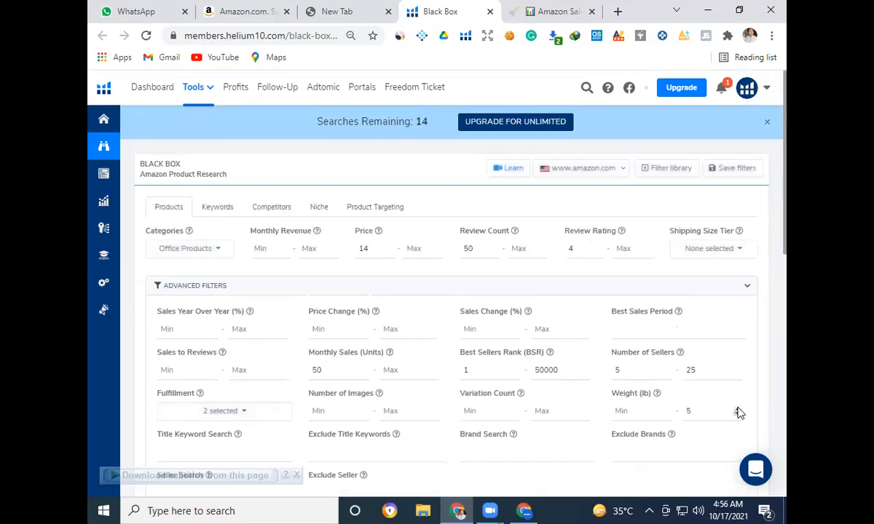
Examine the results summary and the first product's details, including its fulfillment type, brand and number of sellers.
{"action": "left_click_drag", "start_coordinate": [786, 190], "coordinate": [784, 307]}
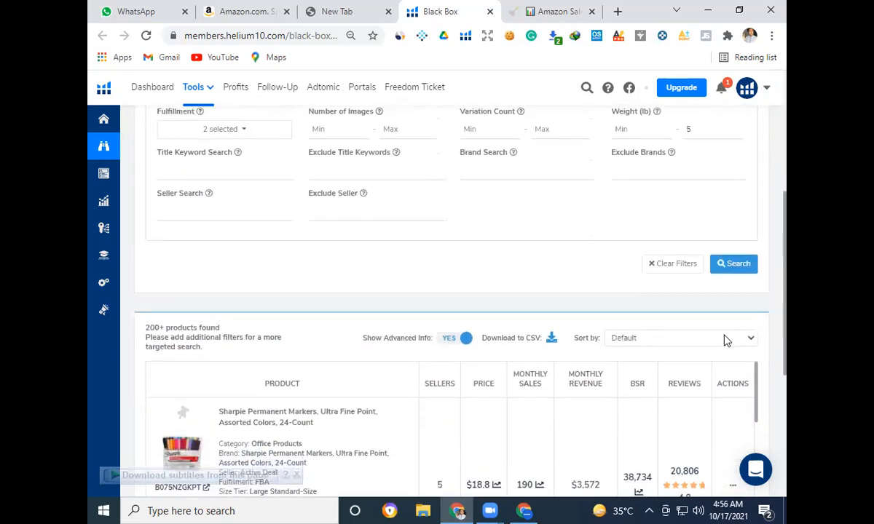
{"action": "left_click_drag", "start_coordinate": [143, 329], "coordinate": [233, 357]}
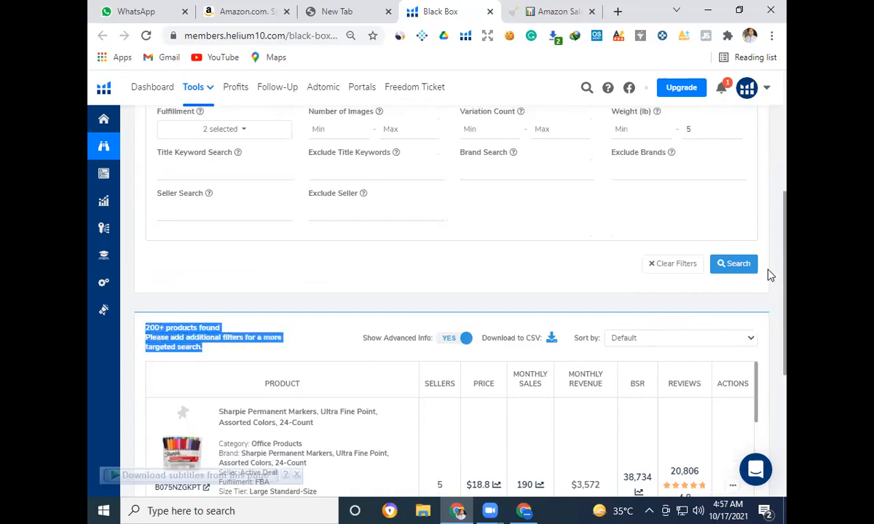
{"action": "scroll", "coordinate": [784, 270], "scroll_direction": "down", "scroll_amount": 2}
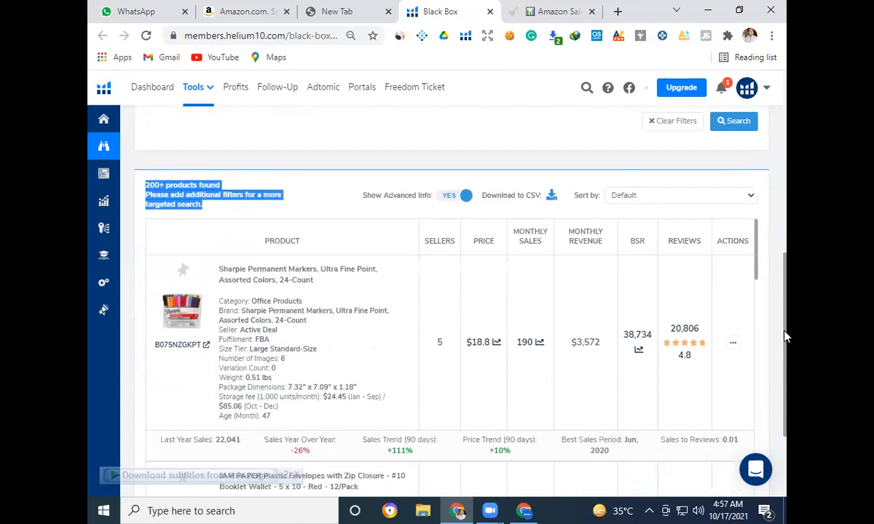
{"action": "left_click", "coordinate": [351, 339]}
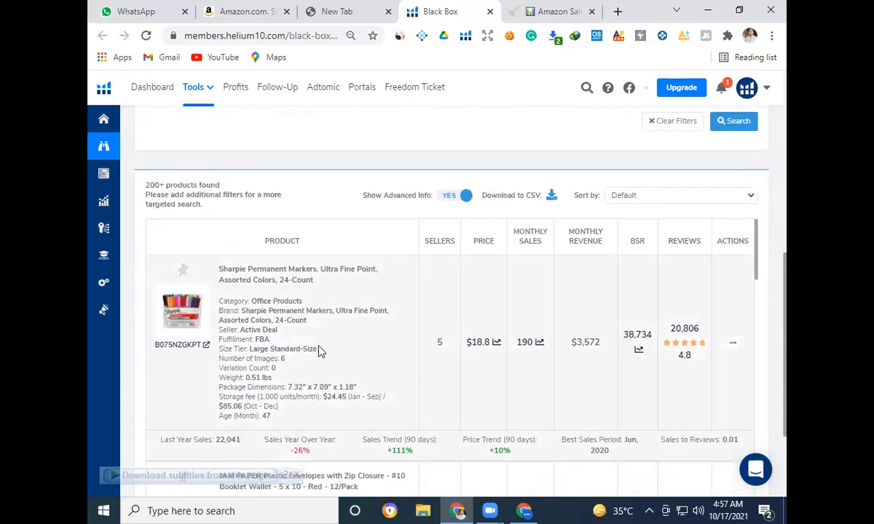
{"action": "double_click", "coordinate": [258, 339]}
{"action": "left_click_drag", "start_coordinate": [273, 415], "coordinate": [206, 274]}
{"action": "left_click", "coordinate": [363, 341]}
{"action": "left_click_drag", "start_coordinate": [240, 313], "coordinate": [352, 309]}
{"action": "left_click", "coordinate": [358, 368]}
{"action": "left_click_drag", "start_coordinate": [428, 341], "coordinate": [454, 340]}
{"action": "left_click", "coordinate": [449, 366]}
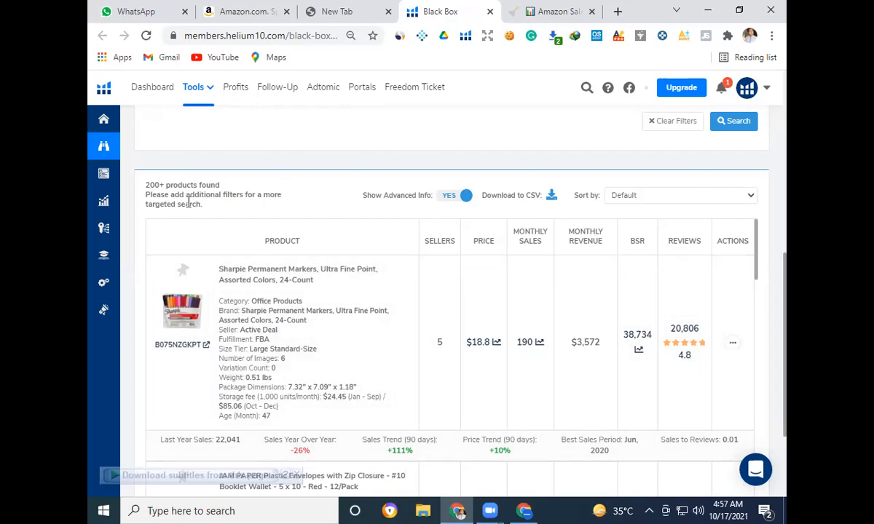
Download the Black Box search results as a CSV file.
{"action": "left_click_drag", "start_coordinate": [142, 188], "coordinate": [223, 208]}
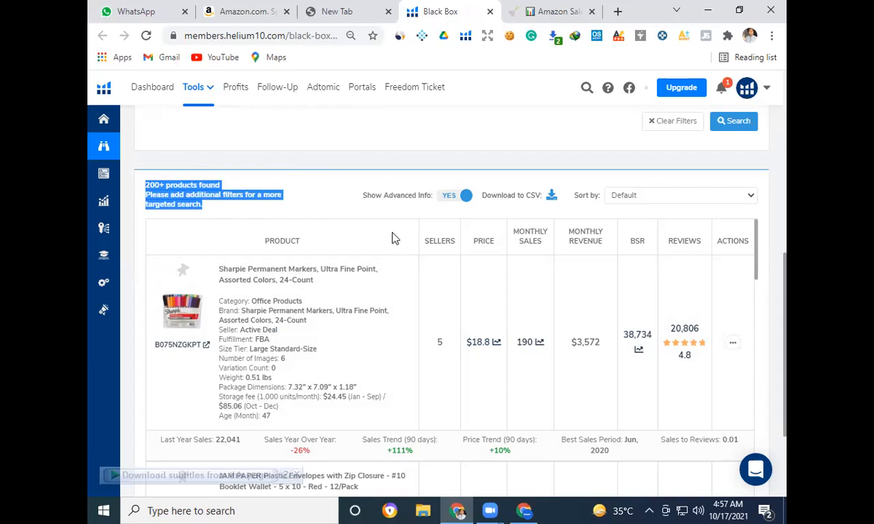
{"action": "left_click", "coordinate": [552, 198]}
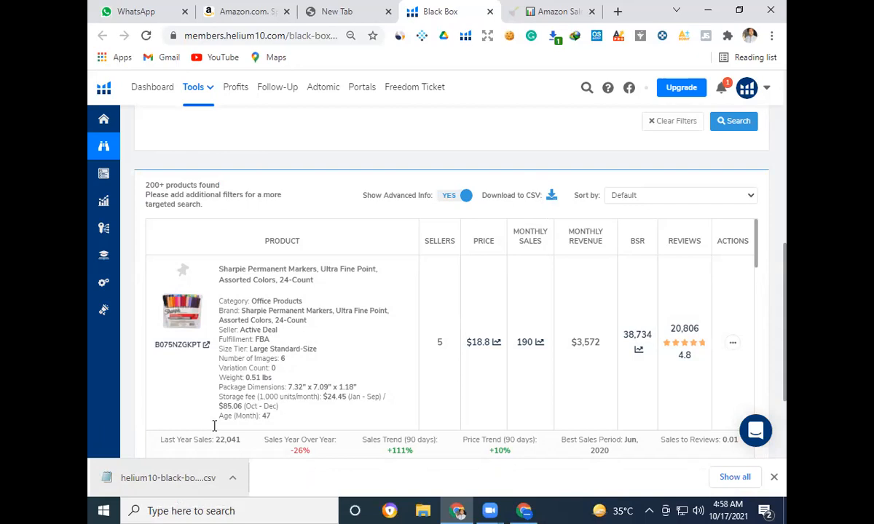
Open Google Drive in a new browser tab.
{"action": "left_click", "coordinate": [618, 12]}
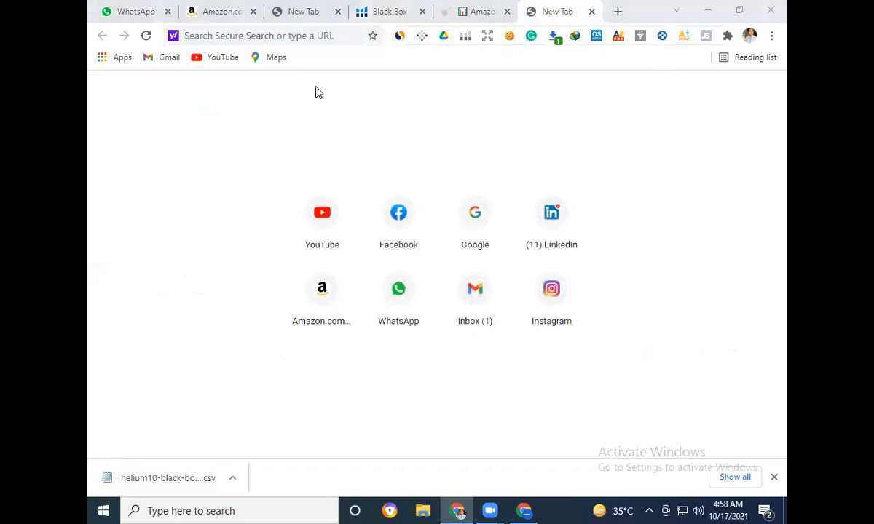
{"action": "left_click", "coordinate": [448, 196]}
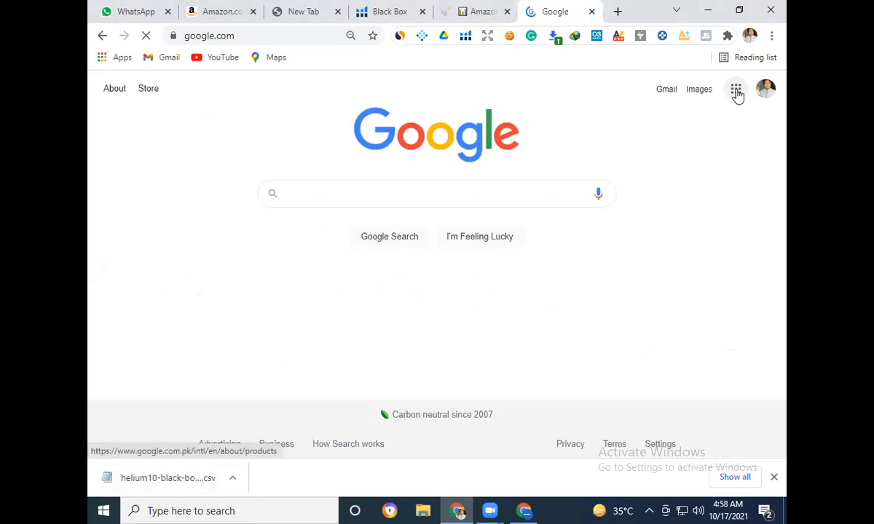
{"action": "left_click", "coordinate": [736, 91]}
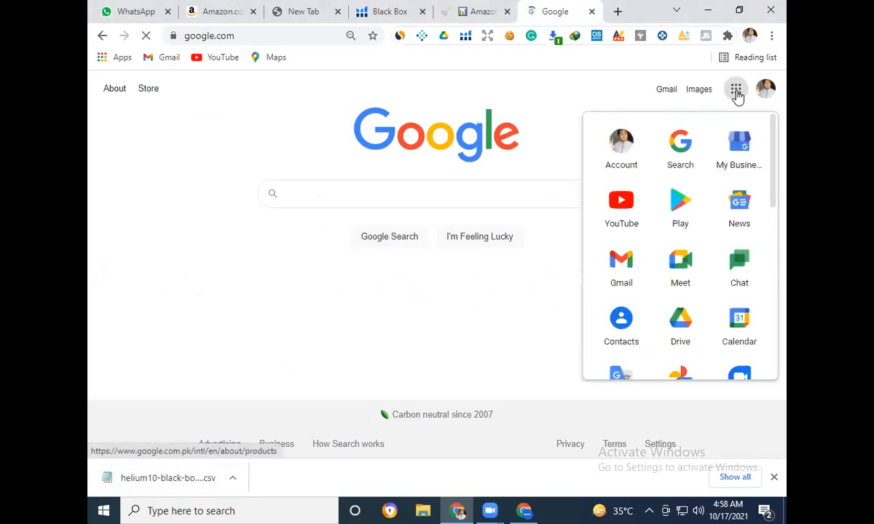
{"action": "left_click", "coordinate": [735, 89]}
{"action": "left_click_drag", "start_coordinate": [772, 175], "coordinate": [773, 200]}
{"action": "left_click", "coordinate": [688, 263]}
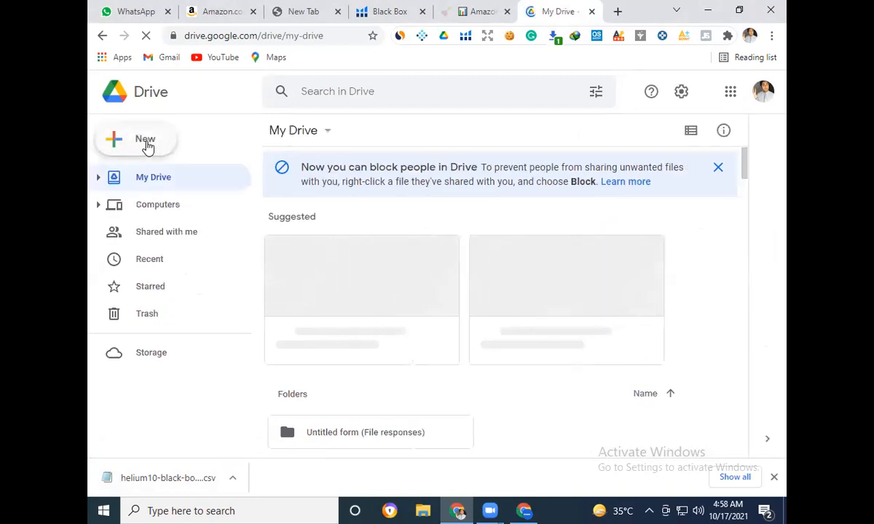
{"action": "left_click", "coordinate": [148, 145]}
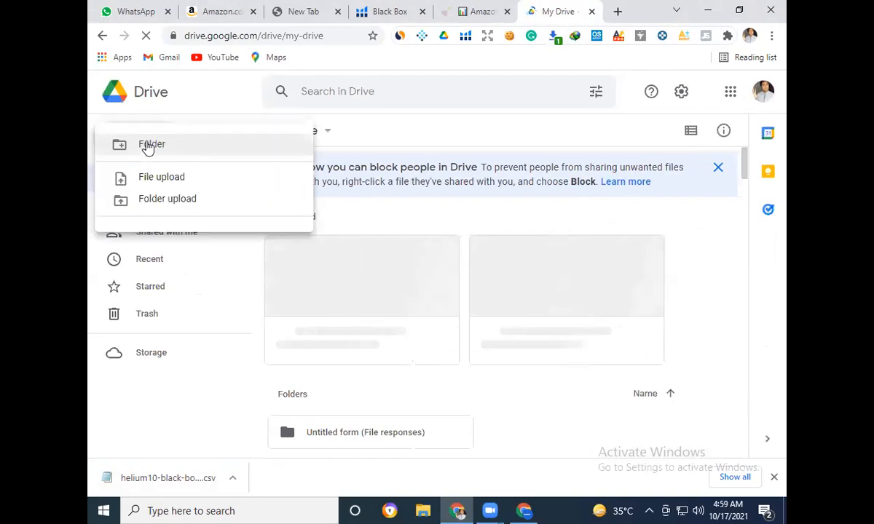
{"action": "left_click", "coordinate": [327, 187]}
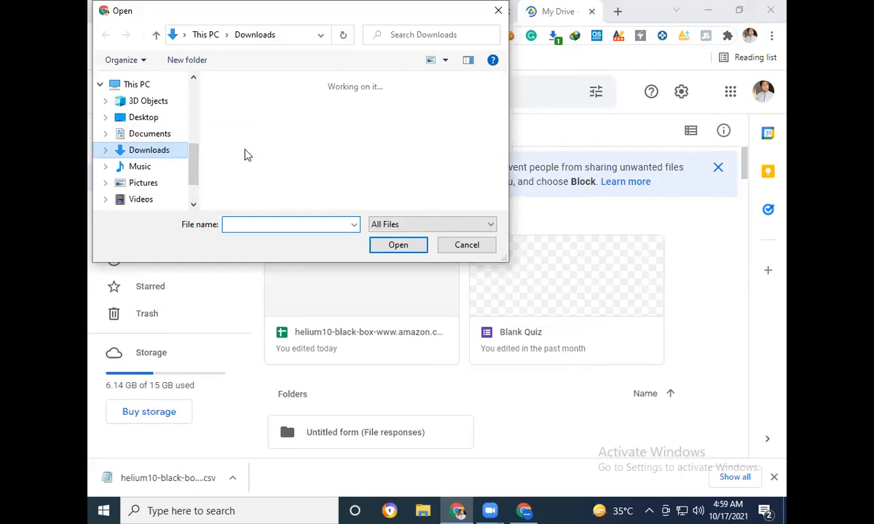
{"action": "left_click", "coordinate": [397, 245]}
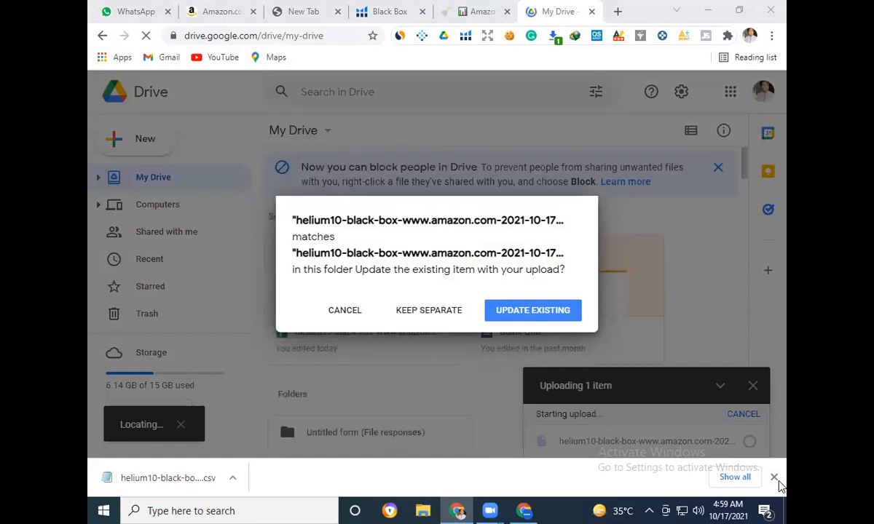
{"action": "left_click", "coordinate": [361, 313]}
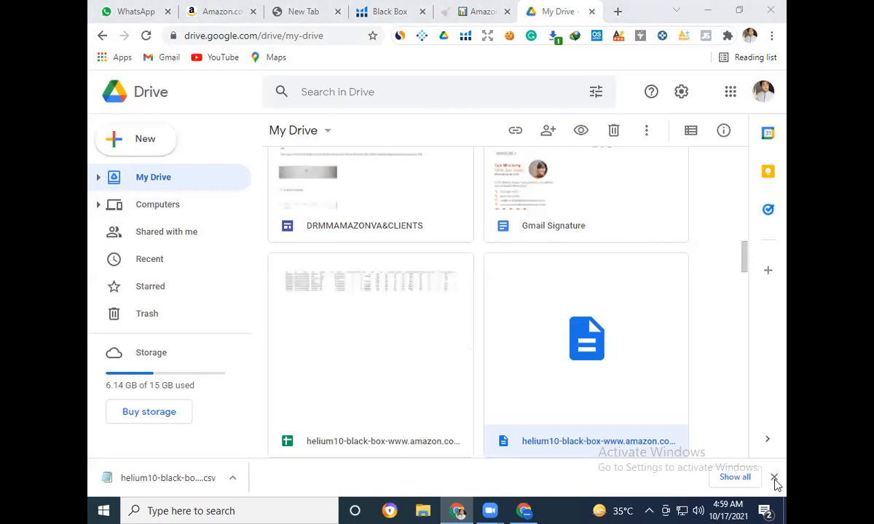
{"action": "left_click_drag", "start_coordinate": [744, 252], "coordinate": [752, 132]}
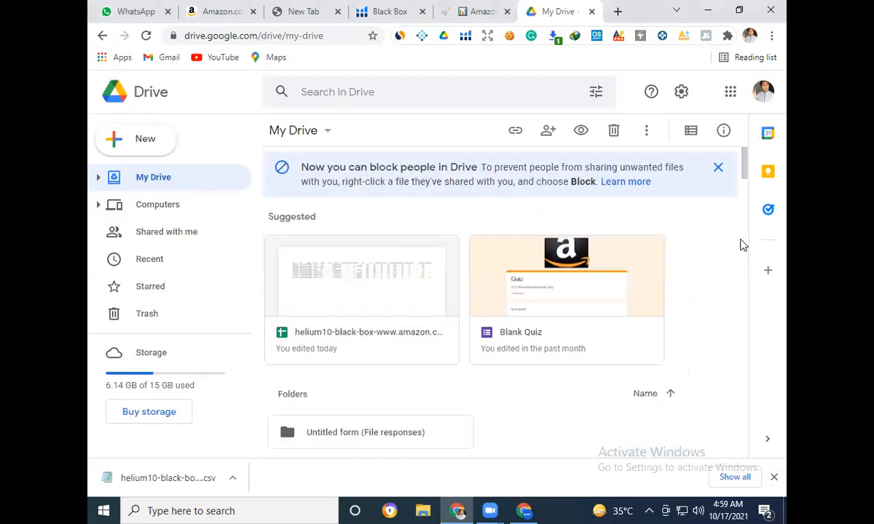
{"action": "left_click", "coordinate": [154, 142]}
{"action": "left_click", "coordinate": [203, 181]}
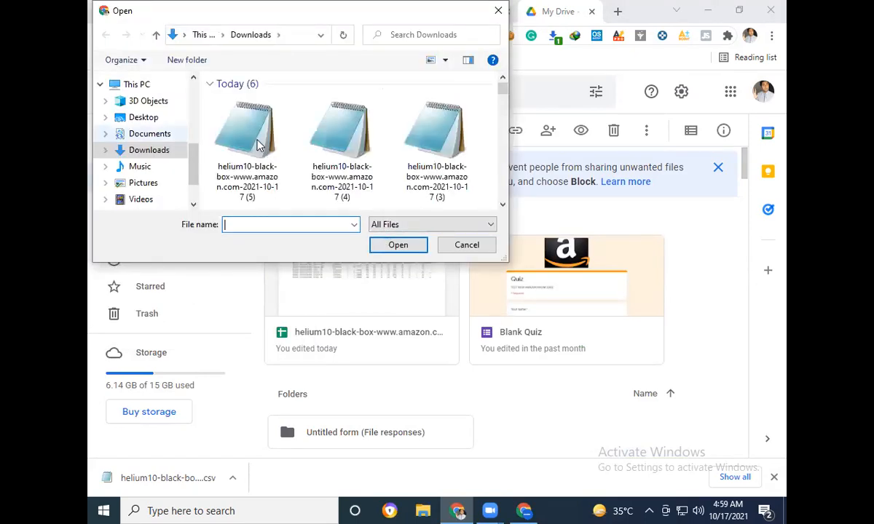
{"action": "left_click", "coordinate": [247, 139]}
{"action": "left_click", "coordinate": [397, 246]}
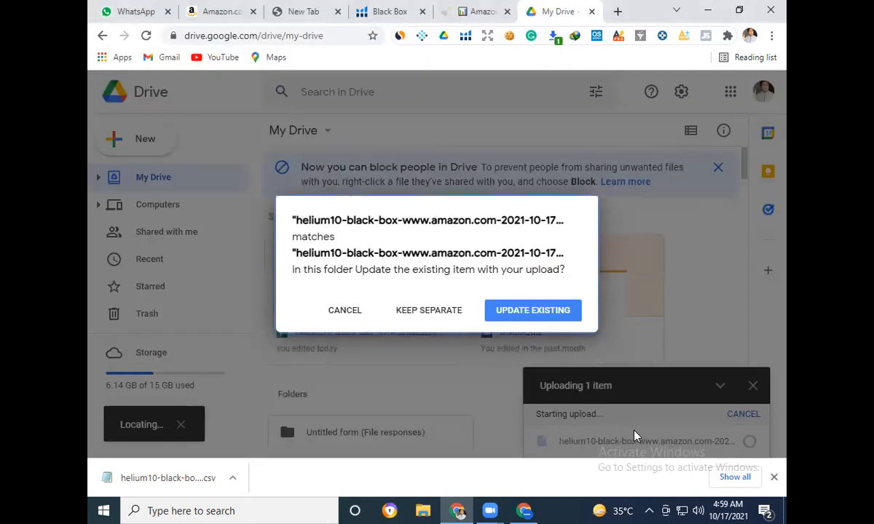
{"action": "left_click", "coordinate": [429, 311]}
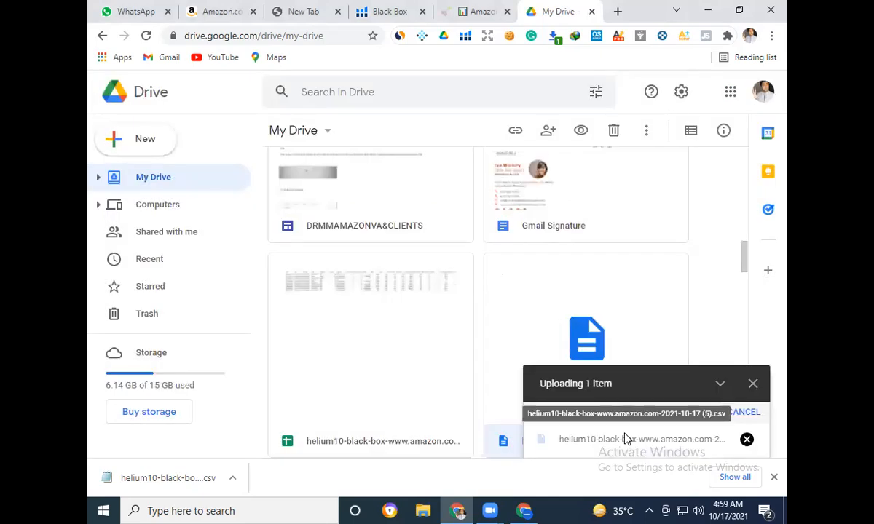
Preview the uploaded CSV and open it in Google Sheets, returning to the Black Box results while it loads.
{"action": "left_click", "coordinate": [625, 439]}
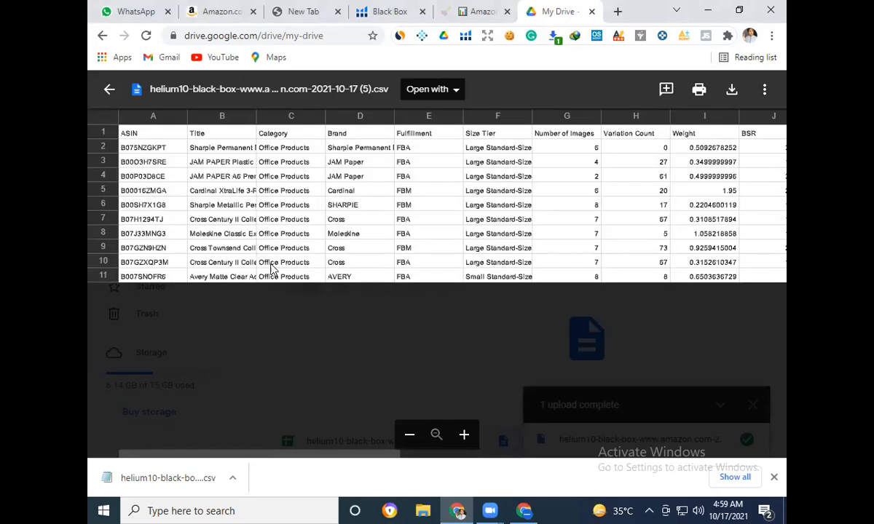
{"action": "left_click", "coordinate": [284, 149]}
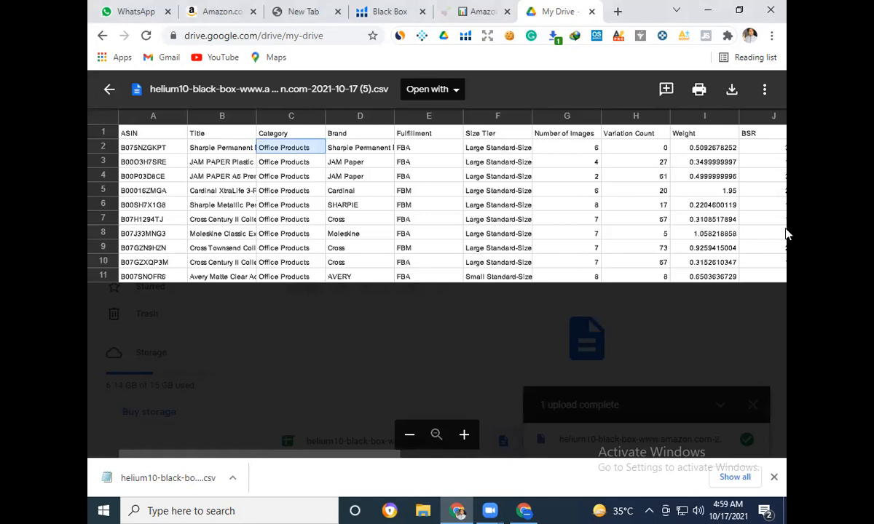
{"action": "left_click", "coordinate": [457, 89]}
{"action": "left_click", "coordinate": [460, 161]}
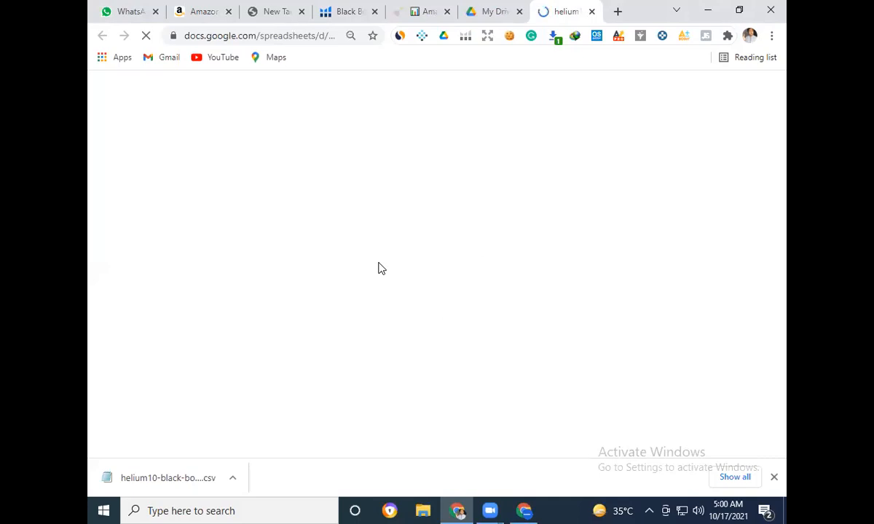
{"action": "left_click", "coordinate": [334, 4]}
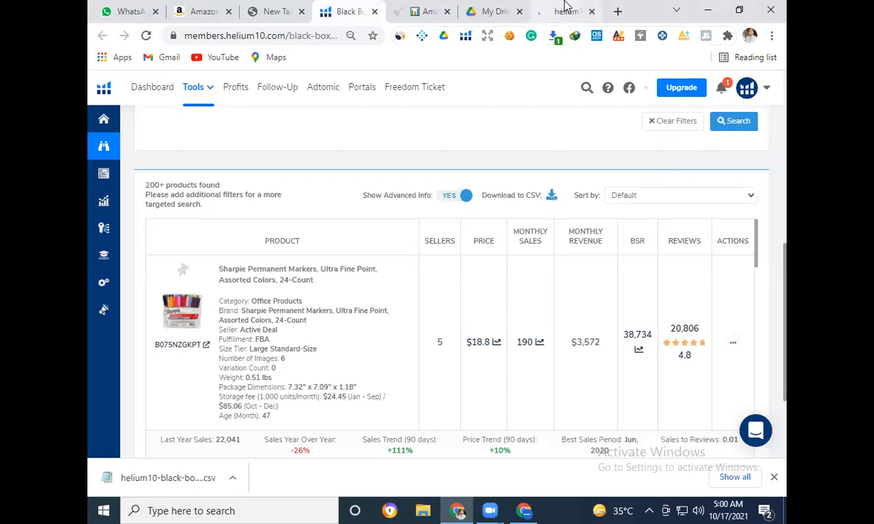
Switch to the imported spreadsheet in Google Sheets and create a new filter view over the product data.
{"action": "left_click", "coordinate": [564, 8]}
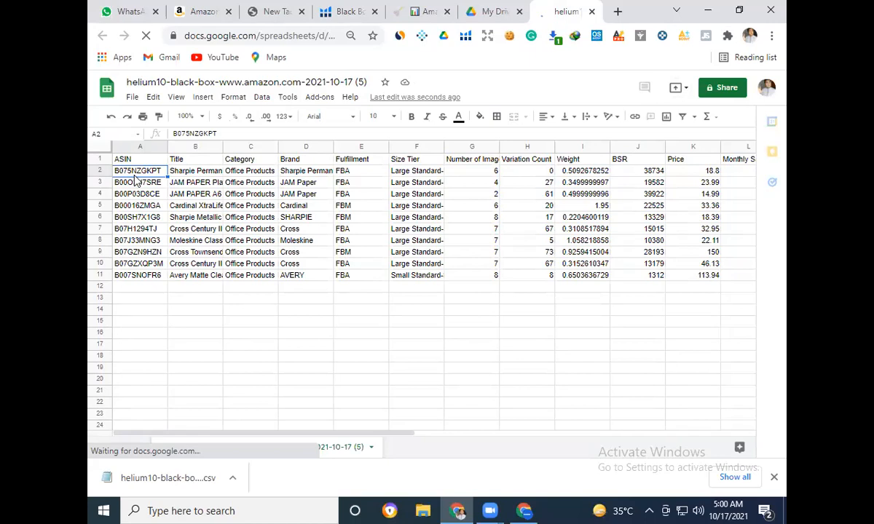
{"action": "left_click", "coordinate": [306, 171]}
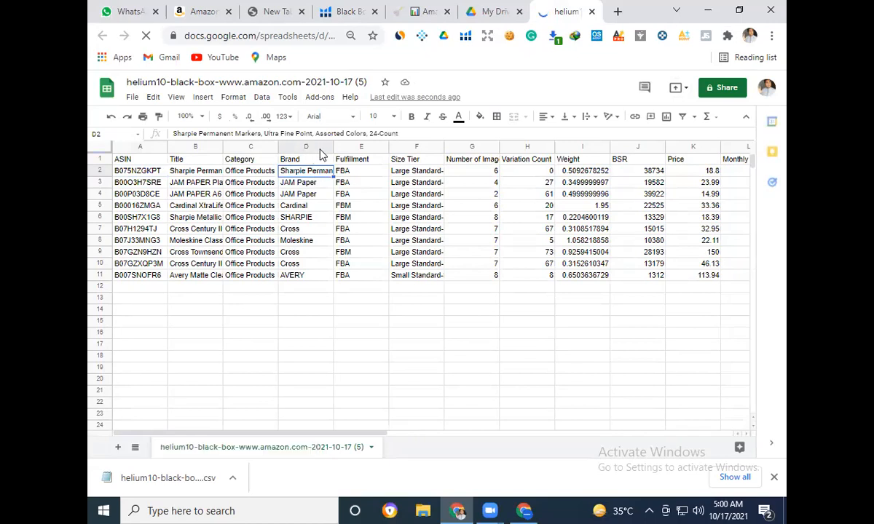
{"action": "left_click", "coordinate": [694, 117]}
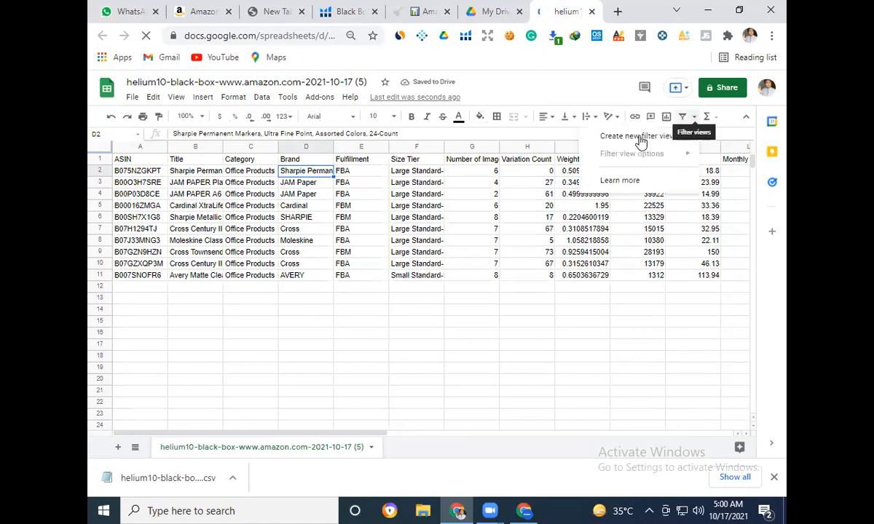
{"action": "left_click", "coordinate": [667, 139]}
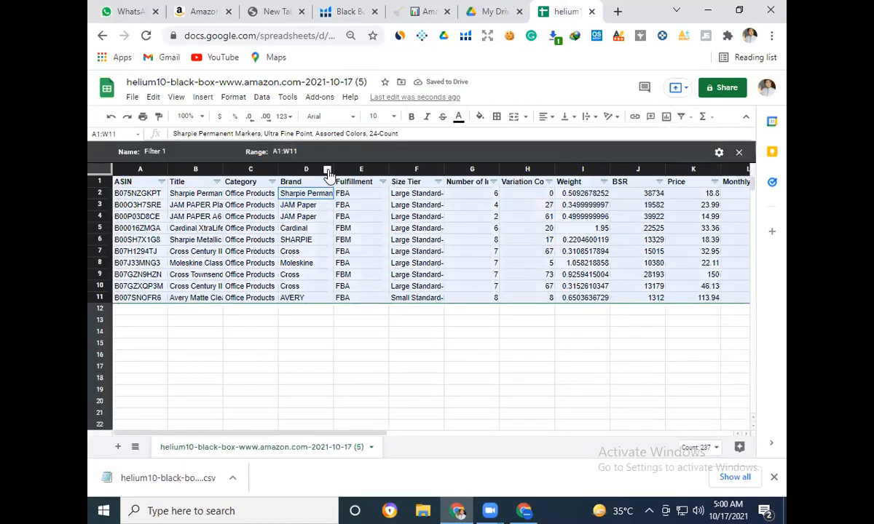
Sort the sheet A to Z by the Brand column and check the grouped brands.
{"action": "right_click", "coordinate": [322, 169]}
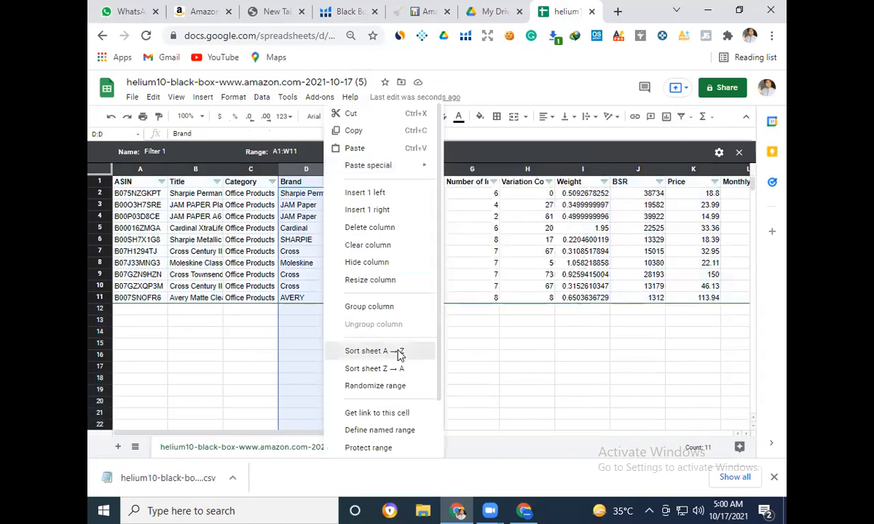
{"action": "left_click", "coordinate": [374, 351]}
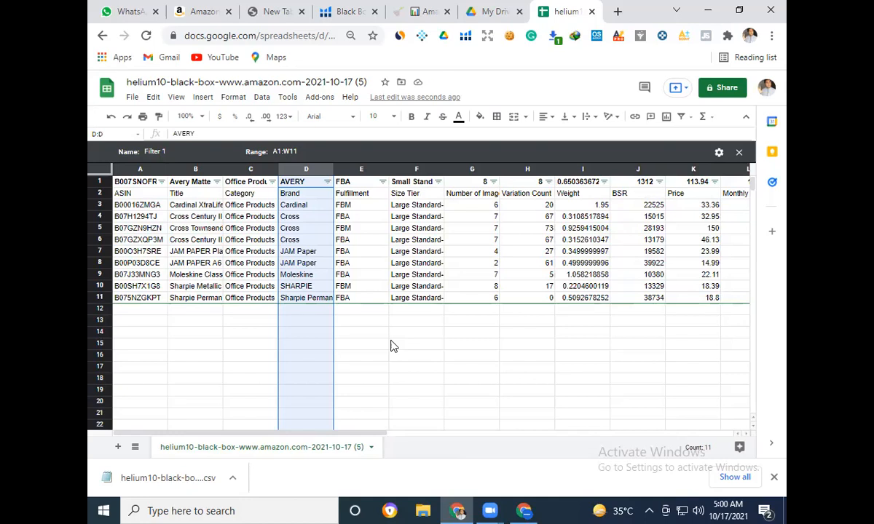
{"action": "left_click", "coordinate": [393, 346]}
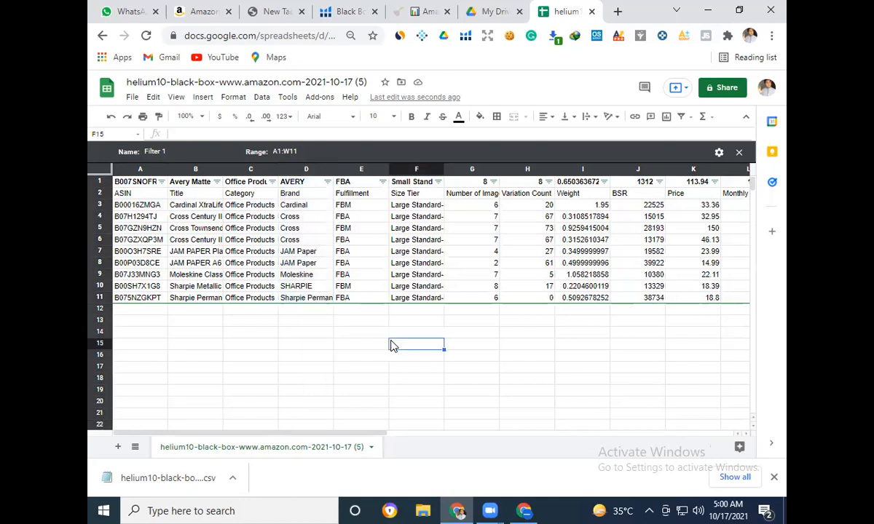
{"action": "left_click", "coordinate": [306, 206]}
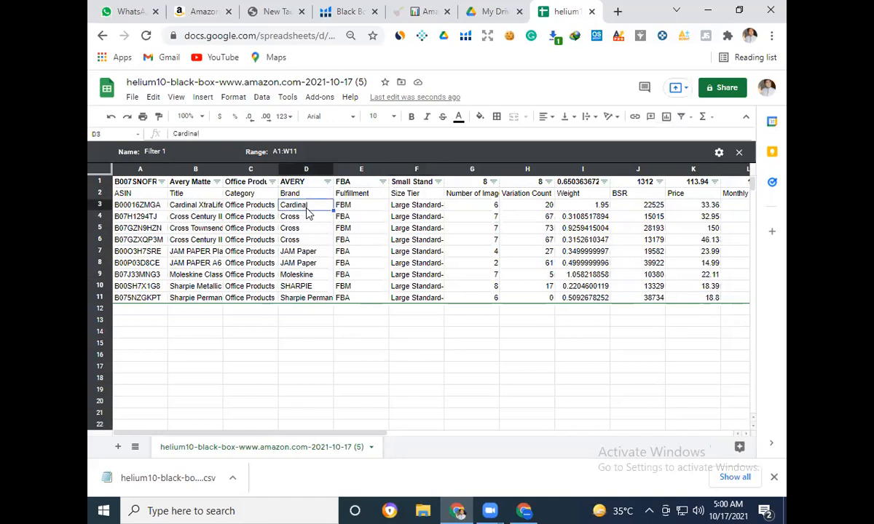
{"action": "left_click", "coordinate": [306, 324]}
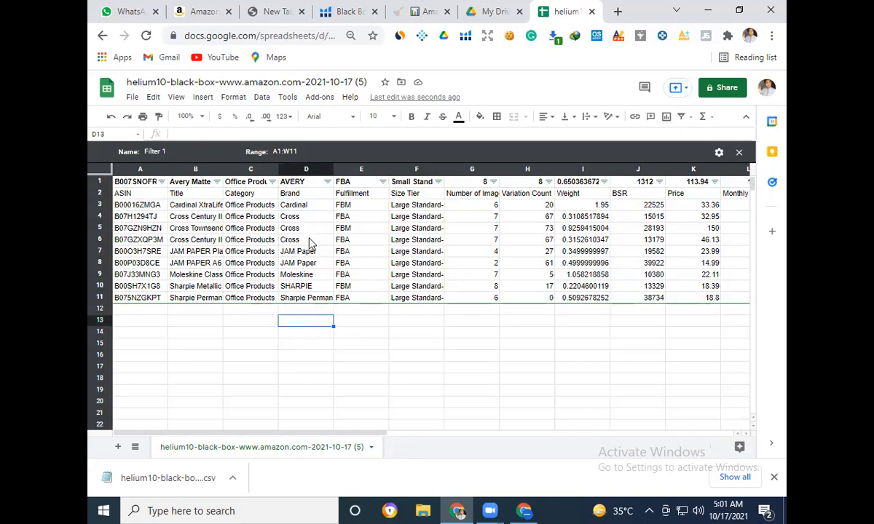
Insert a column before Size Tier and enter T.Product as its heading in row 1.
{"action": "left_click", "coordinate": [415, 196]}
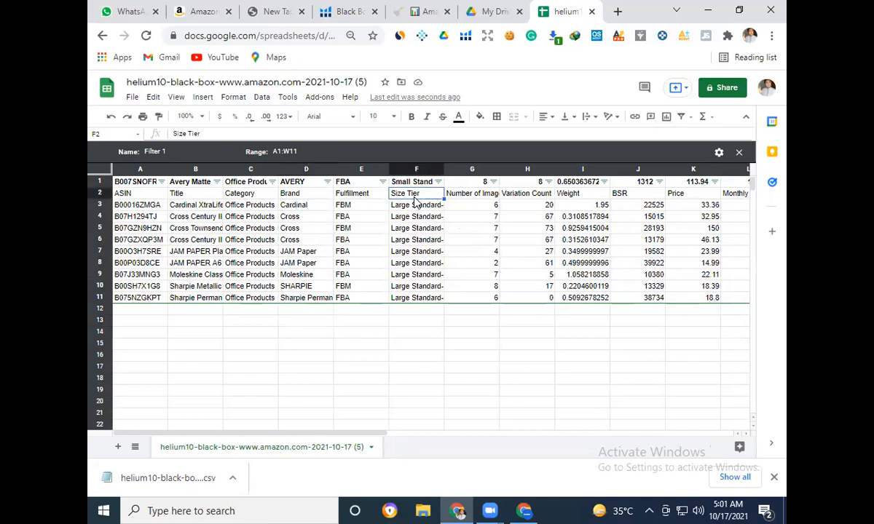
{"action": "right_click", "coordinate": [415, 203]}
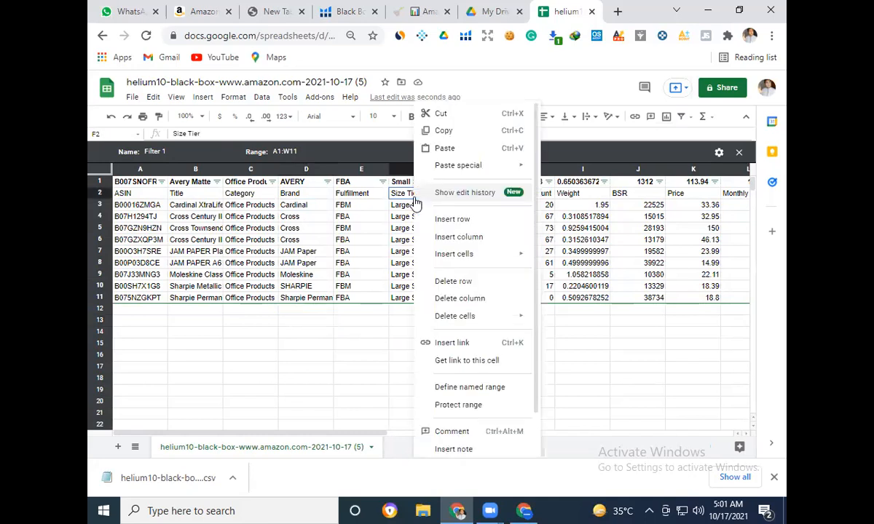
{"action": "left_click", "coordinate": [472, 240]}
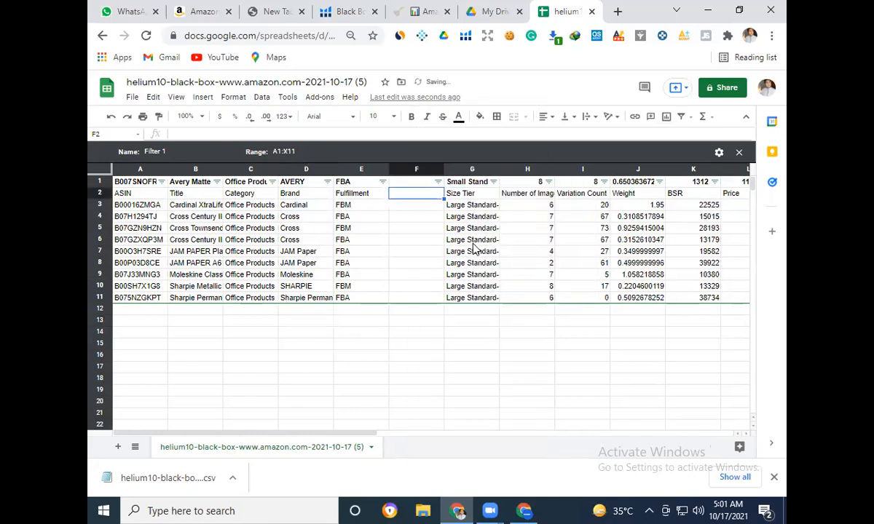
{"action": "left_click", "coordinate": [409, 184]}
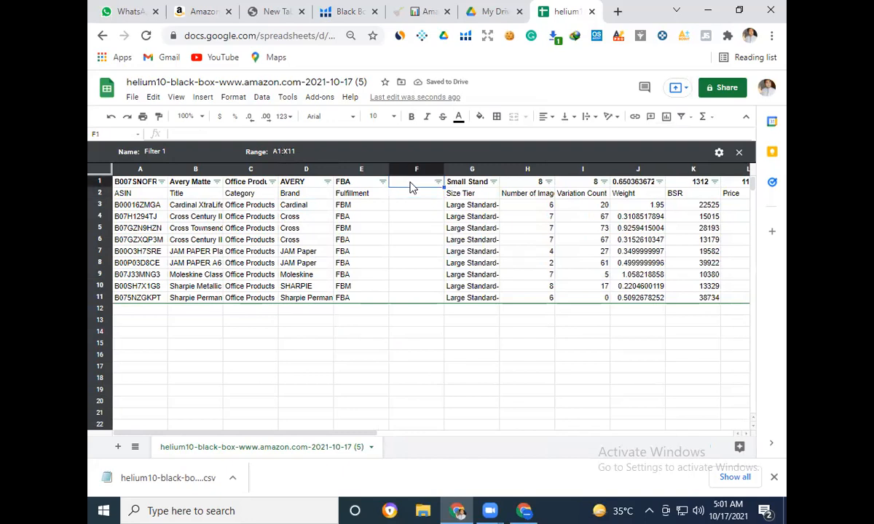
{"action": "type", "text": "T"}
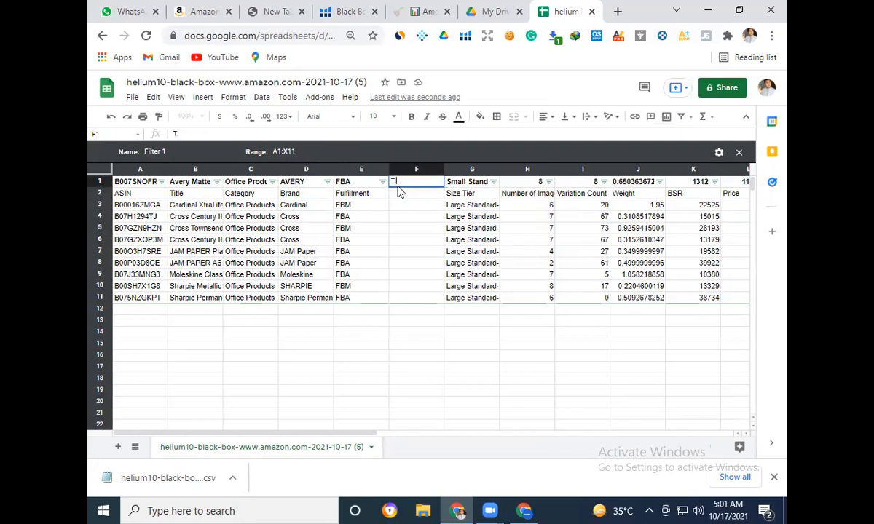
{"action": "type", "text": ".P"}
{"action": "type", "text": "ro"}
{"action": "type", "text": "c"}
{"action": "type", "text": "uct"}
{"action": "key", "text": "Return"}
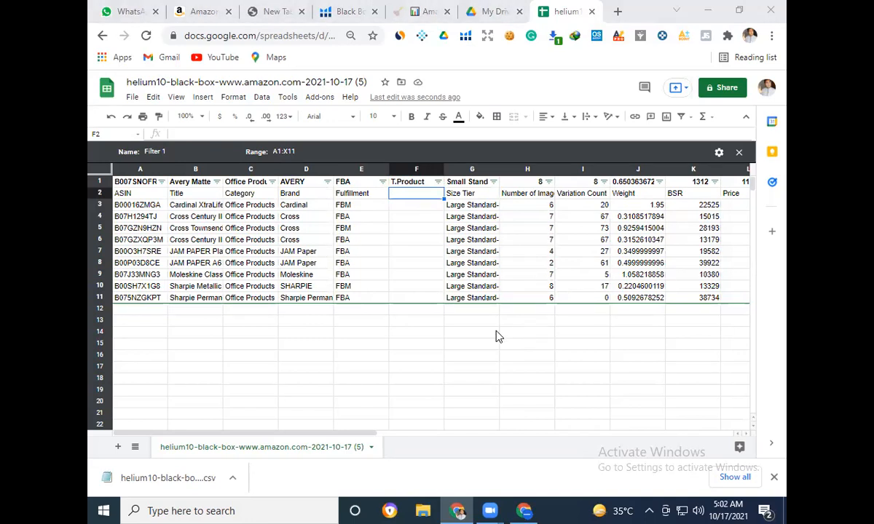
Copy the brand Cardinal from the sheet into the Seller Search filter in Black Box and run the search.
{"action": "left_click", "coordinate": [306, 207]}
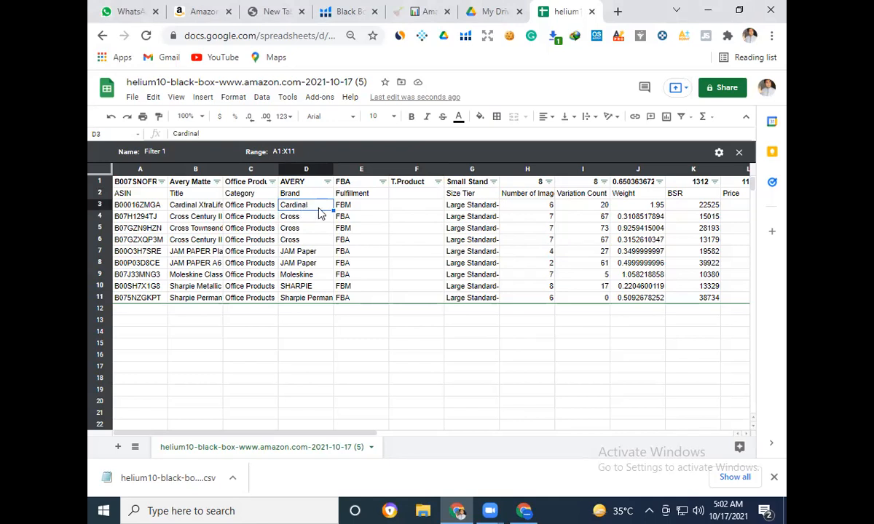
{"action": "key", "text": "ctrl+c"}
{"action": "left_click", "coordinate": [348, 11]}
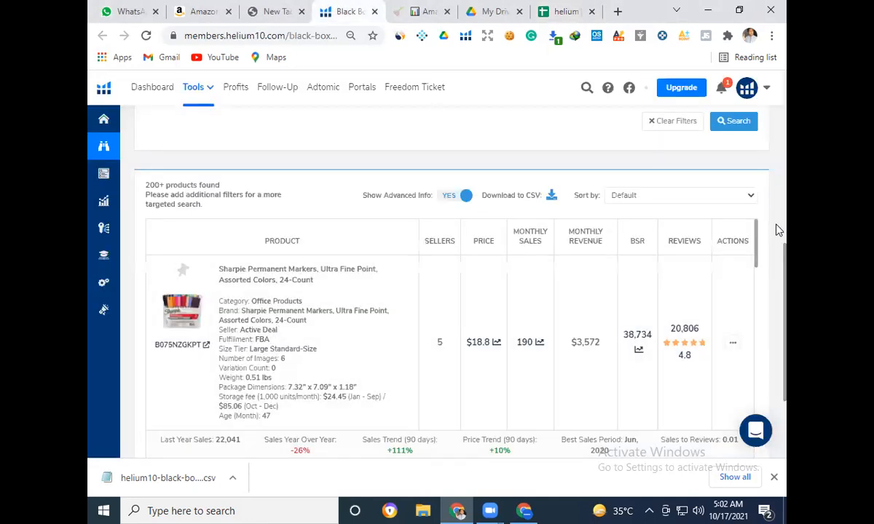
{"action": "left_click_drag", "start_coordinate": [787, 277], "coordinate": [786, 173]}
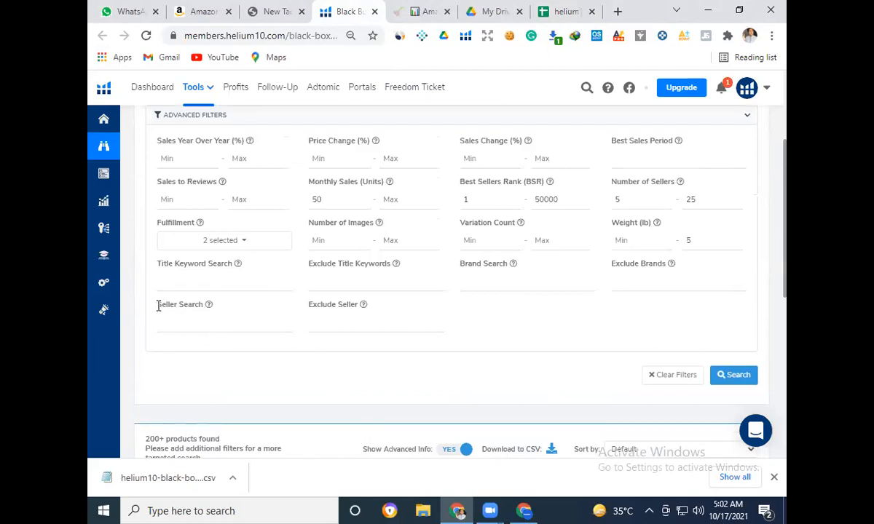
{"action": "left_click", "coordinate": [201, 327]}
{"action": "key", "text": "ctrl+v"}
{"action": "left_click", "coordinate": [736, 381]}
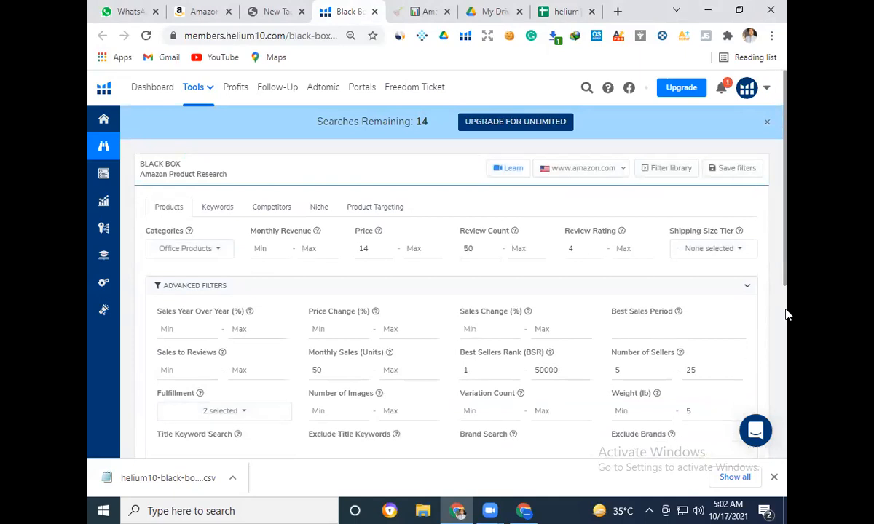
{"action": "left_click_drag", "start_coordinate": [786, 231], "coordinate": [774, 430]}
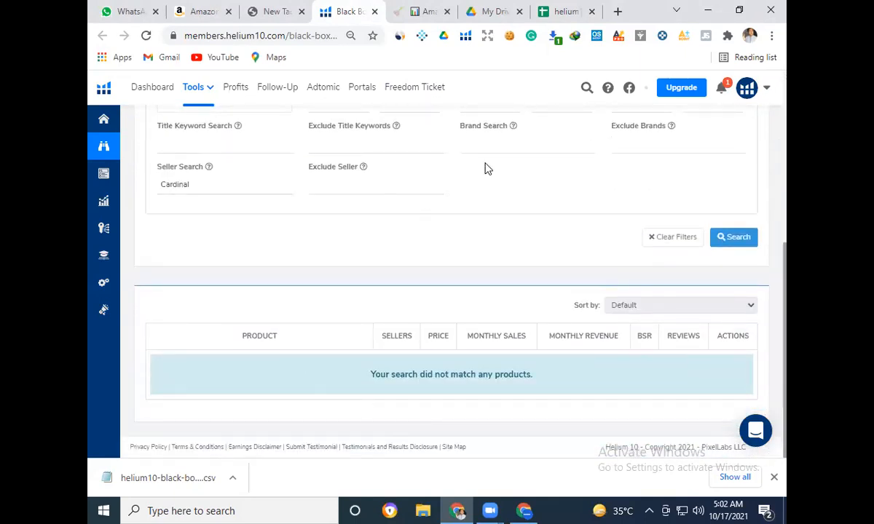
{"action": "left_click_drag", "start_coordinate": [786, 290], "coordinate": [786, 191]}
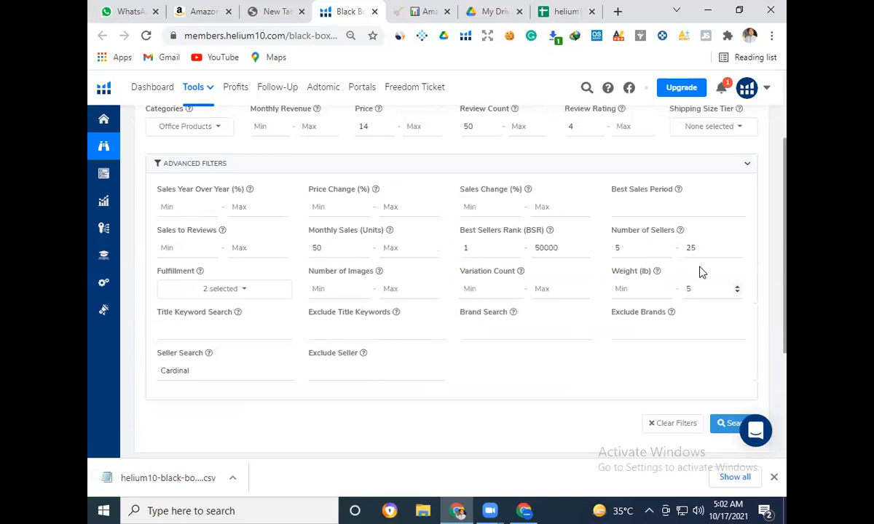
Return to the Google Sheets spreadsheet and enter 0 under T.Product in the Cardinal row, cell F3.
{"action": "left_click", "coordinate": [273, 6]}
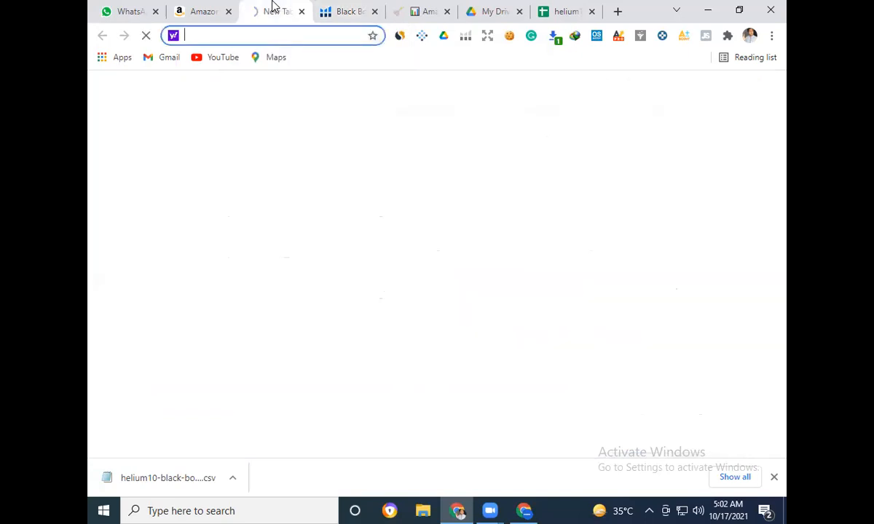
{"action": "left_click", "coordinate": [561, 11]}
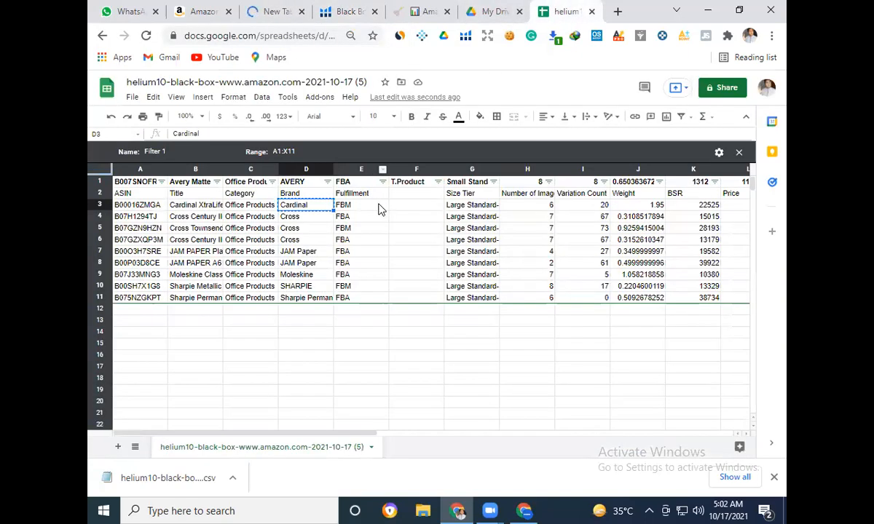
{"action": "left_click", "coordinate": [417, 206]}
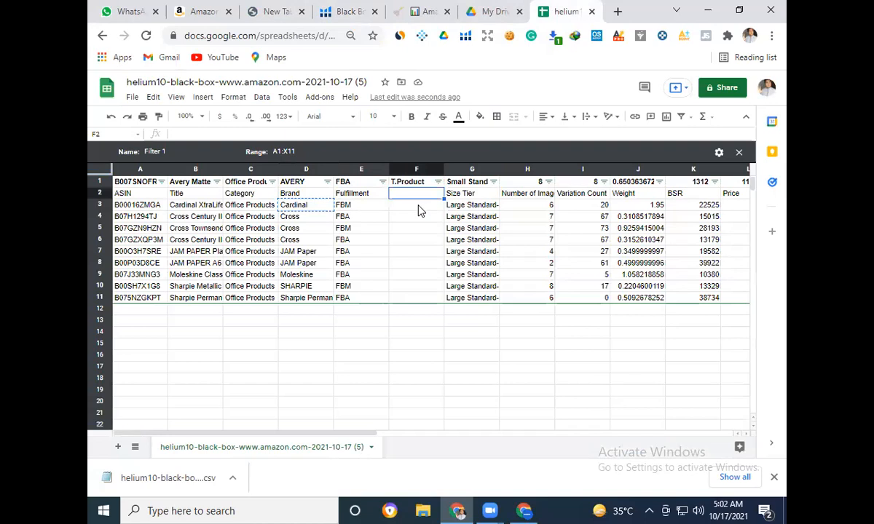
{"action": "type", "text": "0"}
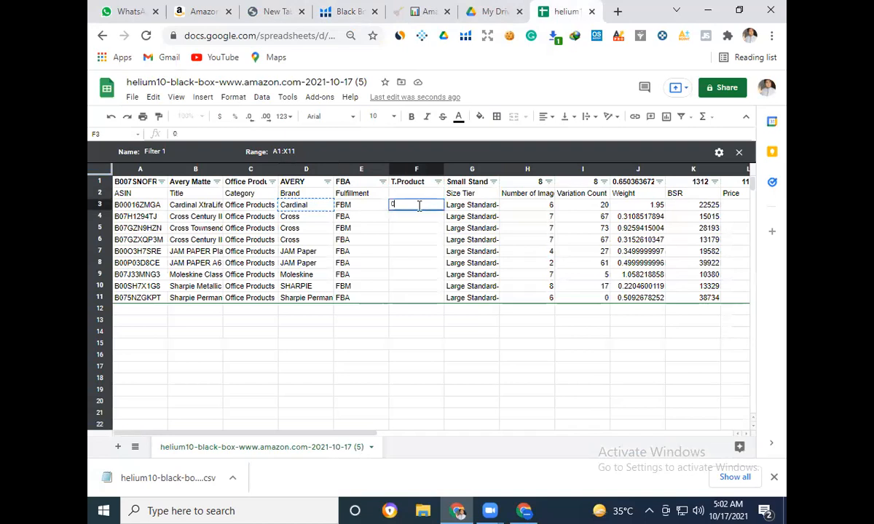
{"action": "key", "text": "Return"}
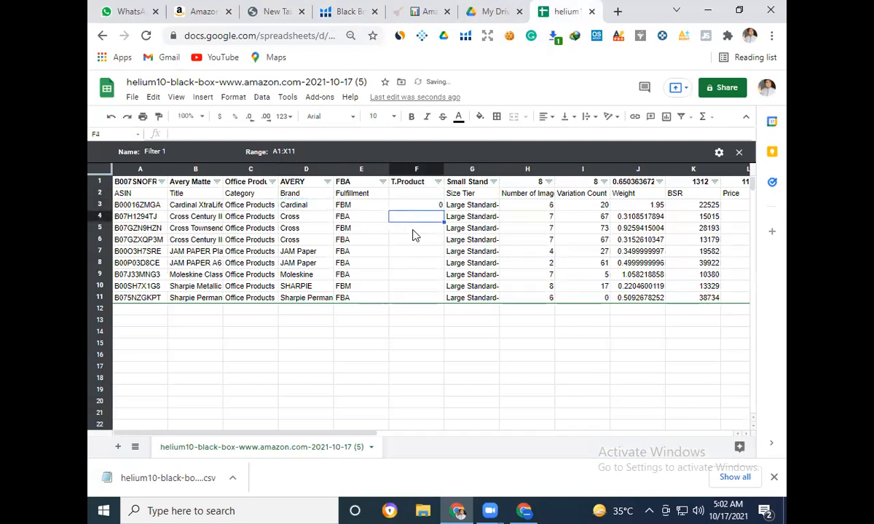
Back in Black Box, clear the maximum weight, the number of sellers range and the Best Sellers Rank range.
{"action": "left_click", "coordinate": [363, 9]}
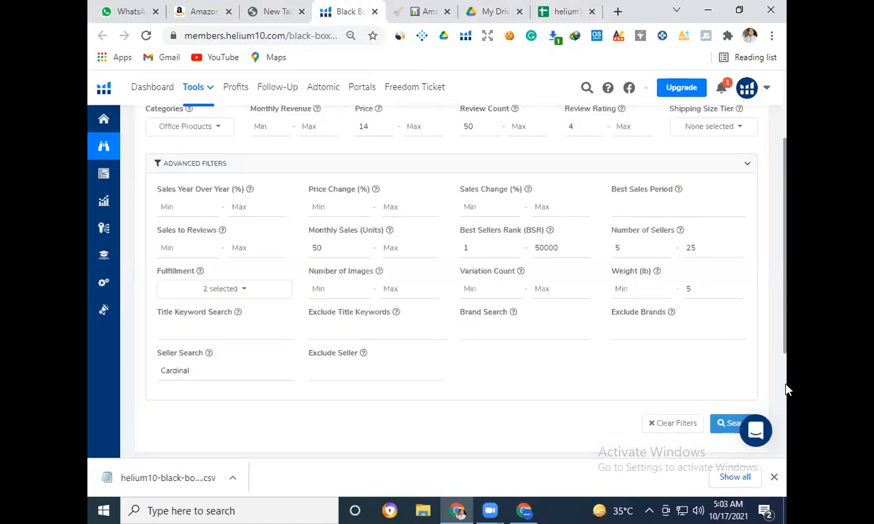
{"action": "left_click_drag", "start_coordinate": [786, 351], "coordinate": [781, 332]}
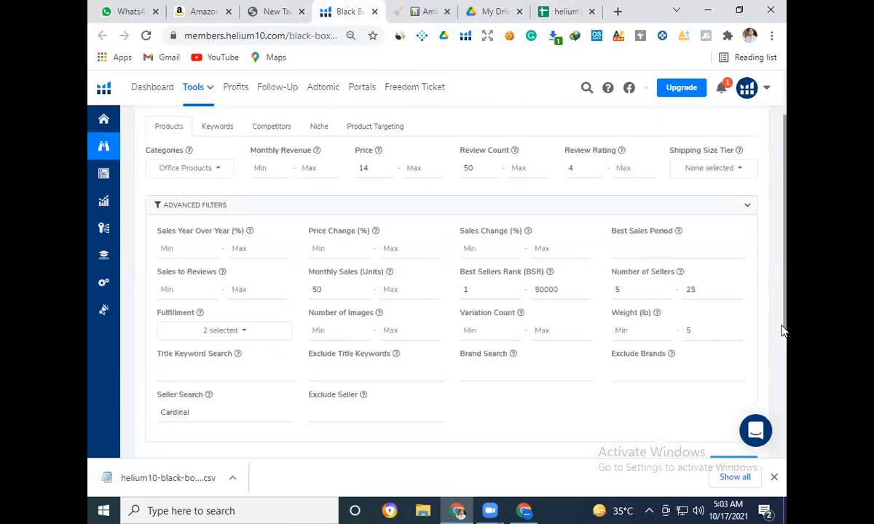
{"action": "double_click", "coordinate": [703, 332]}
{"action": "key", "text": "BackSpace"}
{"action": "double_click", "coordinate": [694, 289]}
{"action": "key", "text": "BackSpace"}
{"action": "double_click", "coordinate": [632, 289]}
{"action": "key", "text": "BackSpace"}
{"action": "double_click", "coordinate": [547, 289]}
{"action": "key", "text": "BackSpace"}
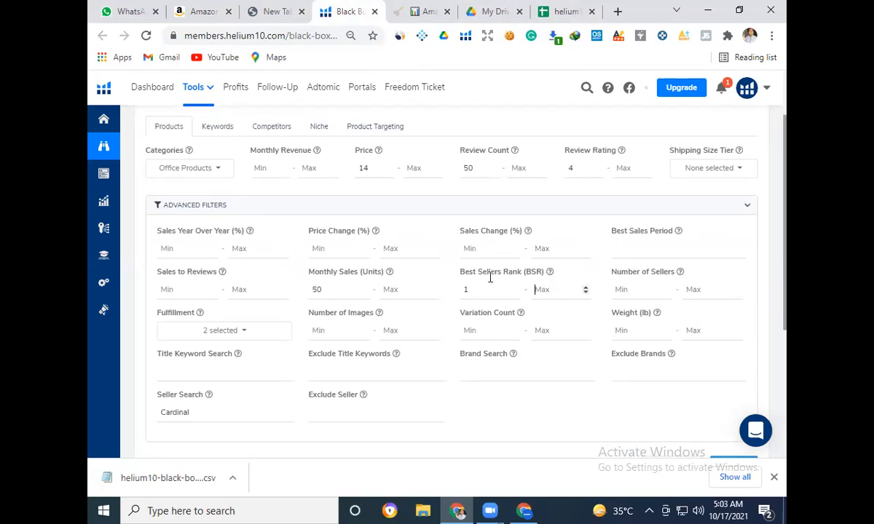
{"action": "double_click", "coordinate": [467, 290]}
{"action": "key", "text": "BackSpace"}
Clear the minimum monthly sales, review rating, review count and price filters.
{"action": "double_click", "coordinate": [316, 289]}
{"action": "key", "text": "BackSpace"}
{"action": "double_click", "coordinate": [577, 167]}
{"action": "key", "text": "BackSpace"}
{"action": "double_click", "coordinate": [464, 168]}
{"action": "key", "text": "BackSpace"}
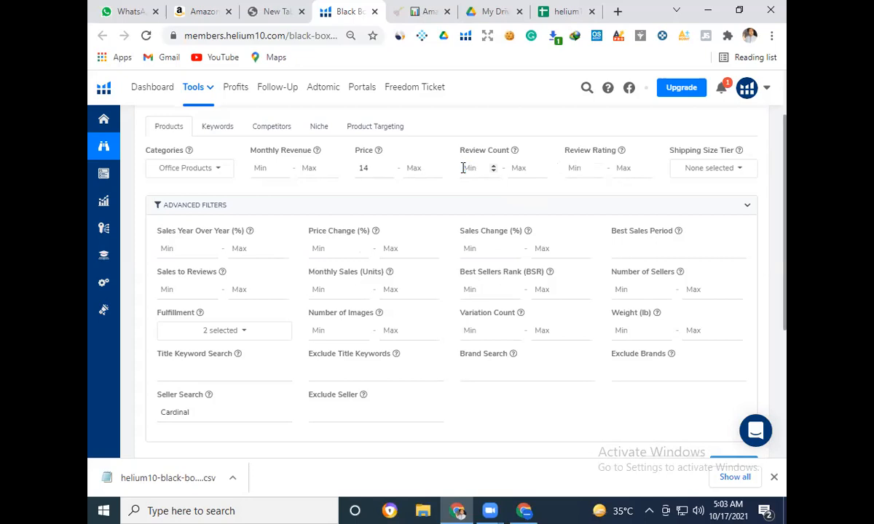
{"action": "double_click", "coordinate": [362, 167]}
{"action": "key", "text": "BackSpace"}
Rerun the Black Box search for seller Cardinal with the numeric filters cleared.
{"action": "left_click_drag", "start_coordinate": [785, 172], "coordinate": [756, 260]}
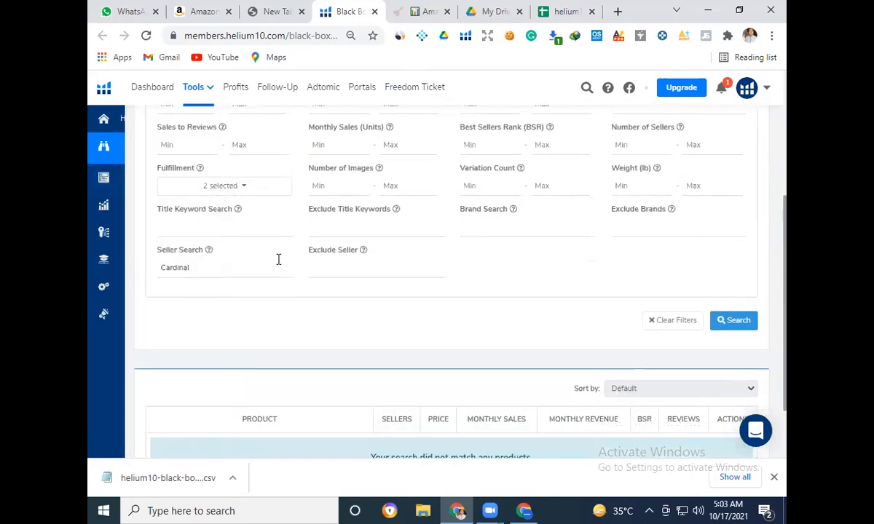
{"action": "left_click", "coordinate": [737, 324]}
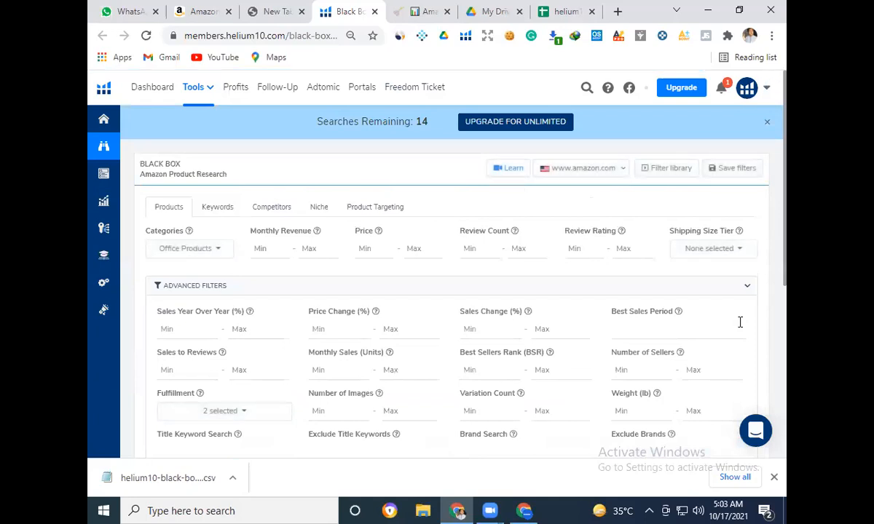
{"action": "left_click_drag", "start_coordinate": [787, 155], "coordinate": [787, 252]}
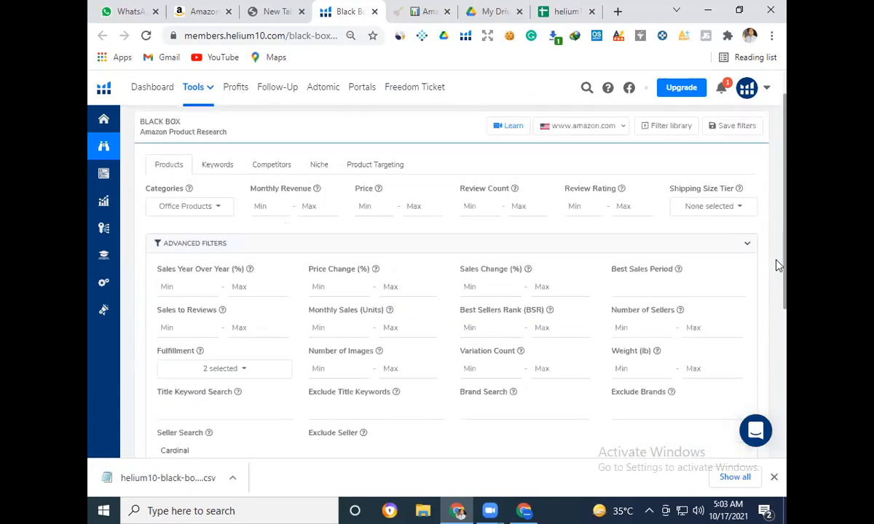
Copy the brand SHARPIE from the spreadsheet, replace the Black Box seller search with it, and run the search.
{"action": "left_click", "coordinate": [566, 12]}
{"action": "left_click", "coordinate": [293, 251]}
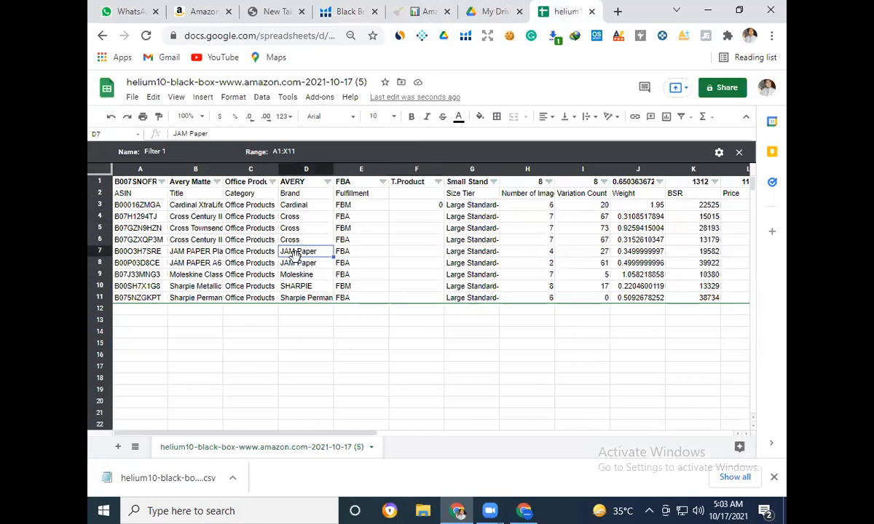
{"action": "left_click", "coordinate": [309, 287]}
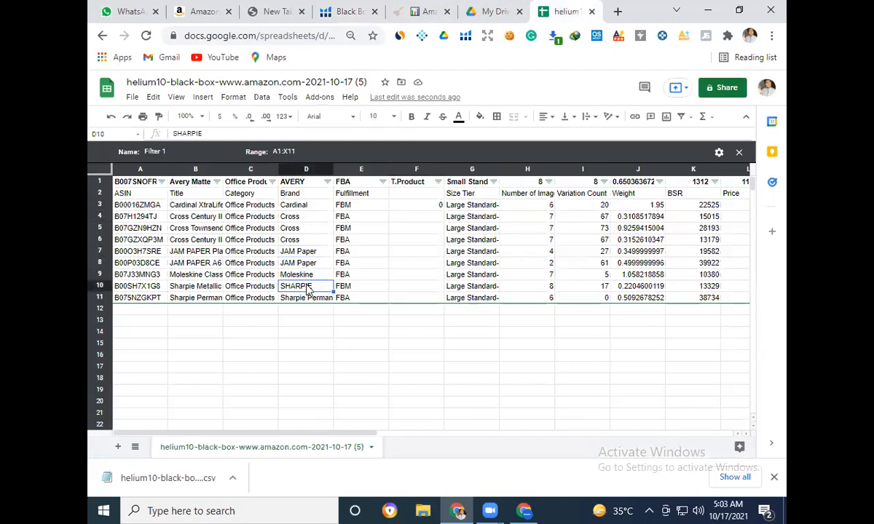
{"action": "key", "text": "ctrl+c"}
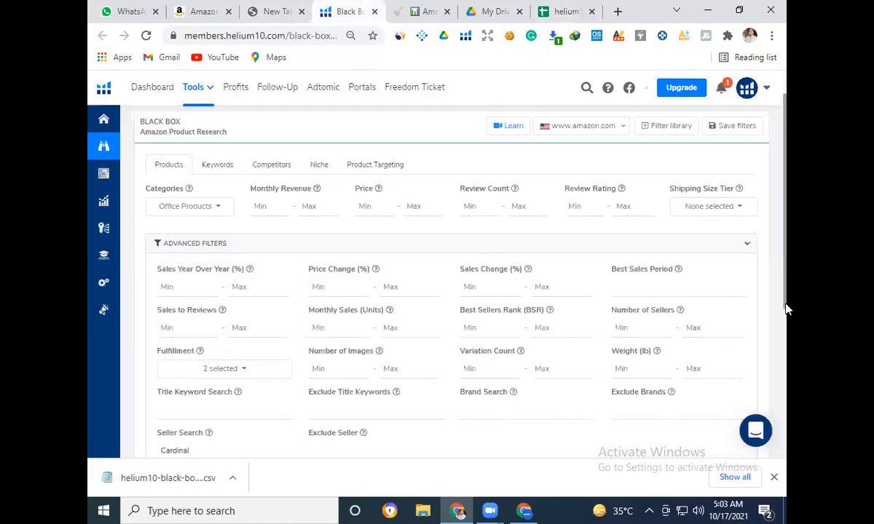
{"action": "left_click_drag", "start_coordinate": [786, 248], "coordinate": [786, 380]}
{"action": "left_click_drag", "start_coordinate": [201, 212], "coordinate": [160, 213]}
{"action": "key", "text": "ctrl+v"}
{"action": "left_click", "coordinate": [736, 266]}
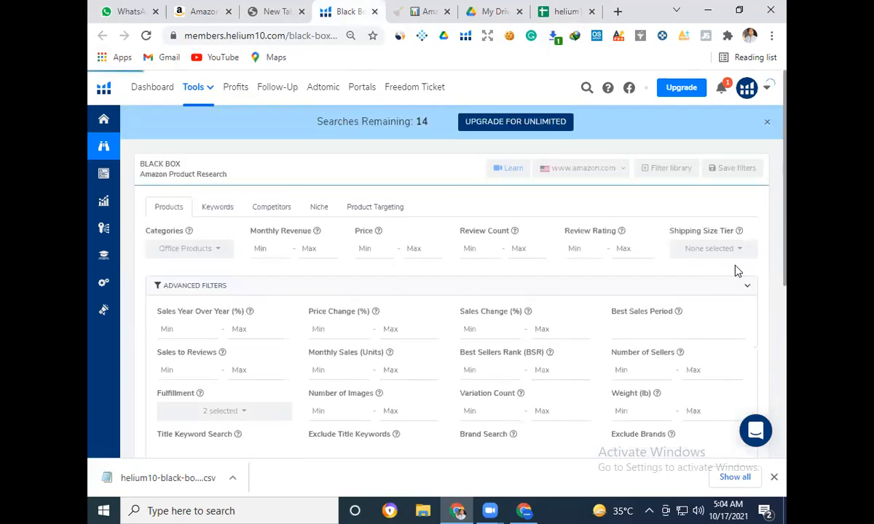
{"action": "left_click_drag", "start_coordinate": [787, 179], "coordinate": [776, 302]}
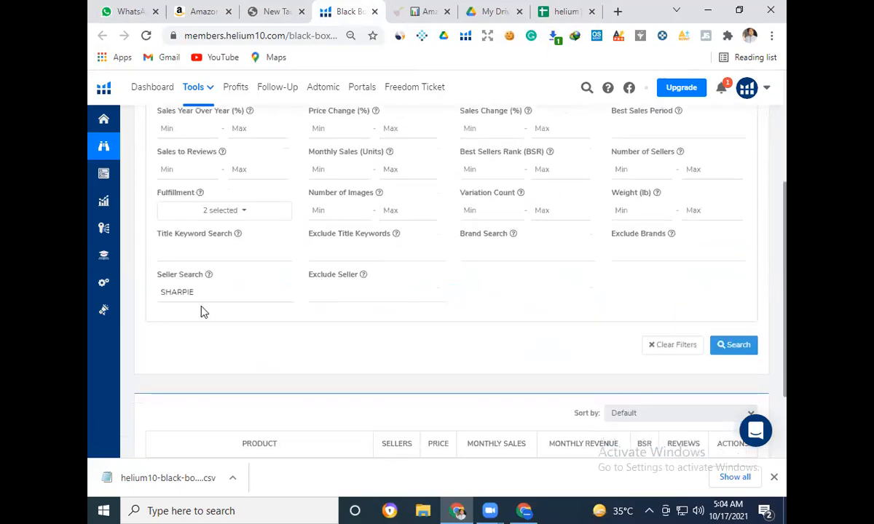
Clear the seller search, copy the brand JAM Paper from the spreadsheet into it, and run the Black Box search.
{"action": "left_click_drag", "start_coordinate": [197, 292], "coordinate": [136, 296]}
{"action": "key", "text": "BackSpace"}
{"action": "left_click", "coordinate": [561, 11]}
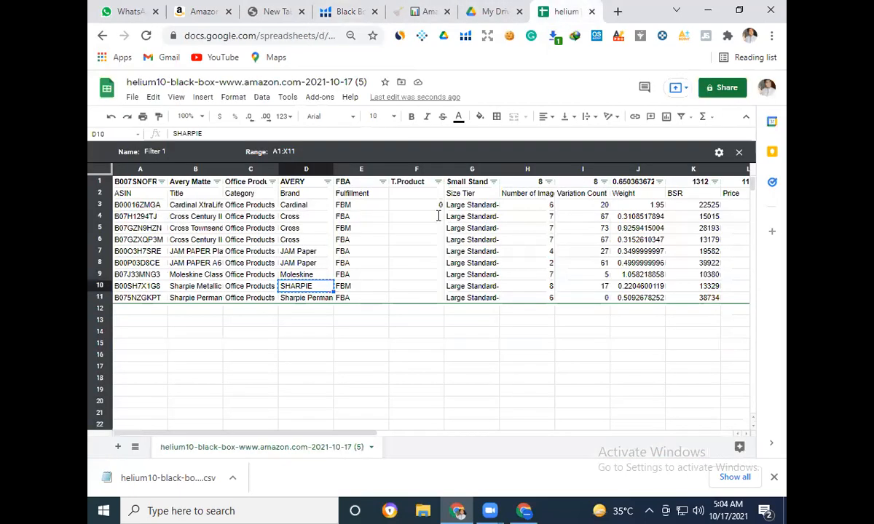
{"action": "left_click", "coordinate": [303, 275]}
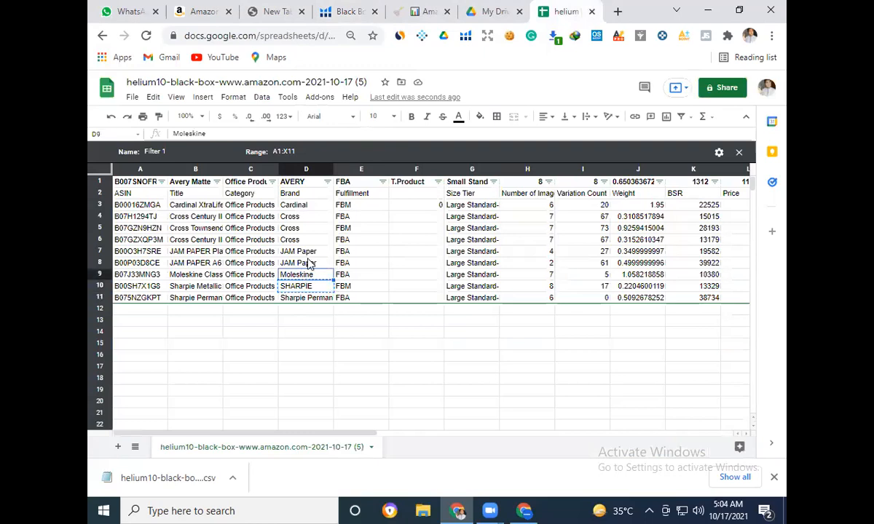
{"action": "left_click", "coordinate": [307, 255]}
{"action": "key", "text": "ctrl+c"}
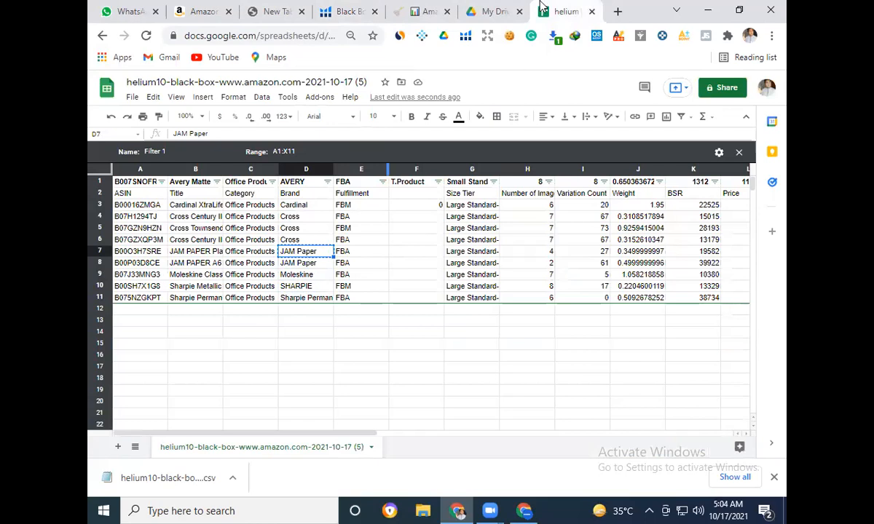
{"action": "left_click", "coordinate": [356, 8]}
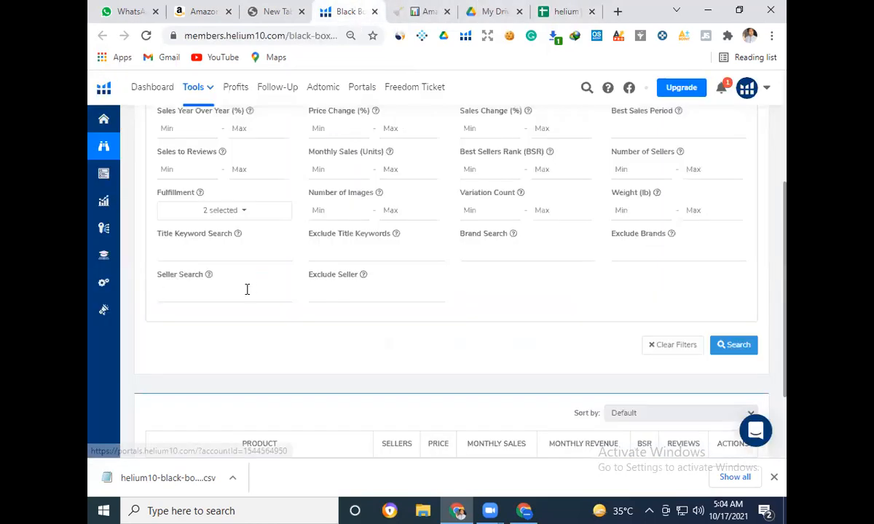
{"action": "key", "text": "ctrl+v"}
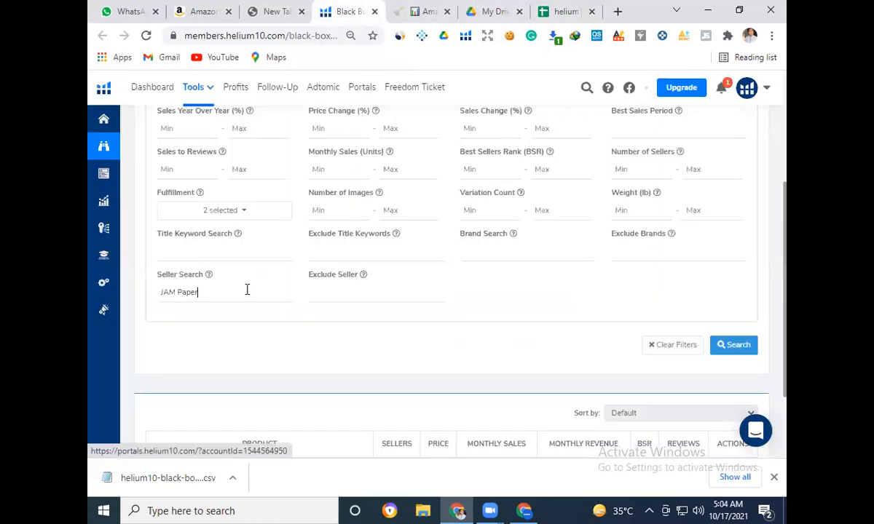
{"action": "left_click", "coordinate": [734, 345]}
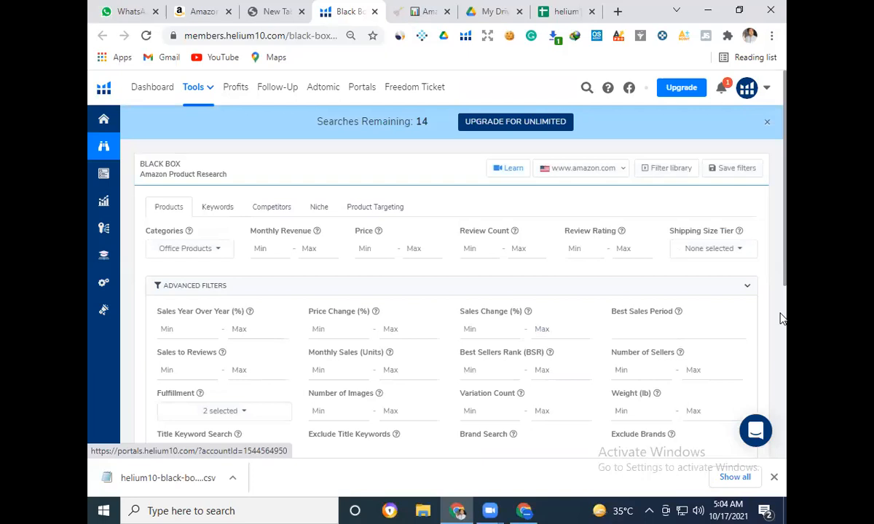
Select all categories in Black Box and rerun the search for seller JAM Paper.
{"action": "left_click_drag", "start_coordinate": [785, 154], "coordinate": [783, 204]}
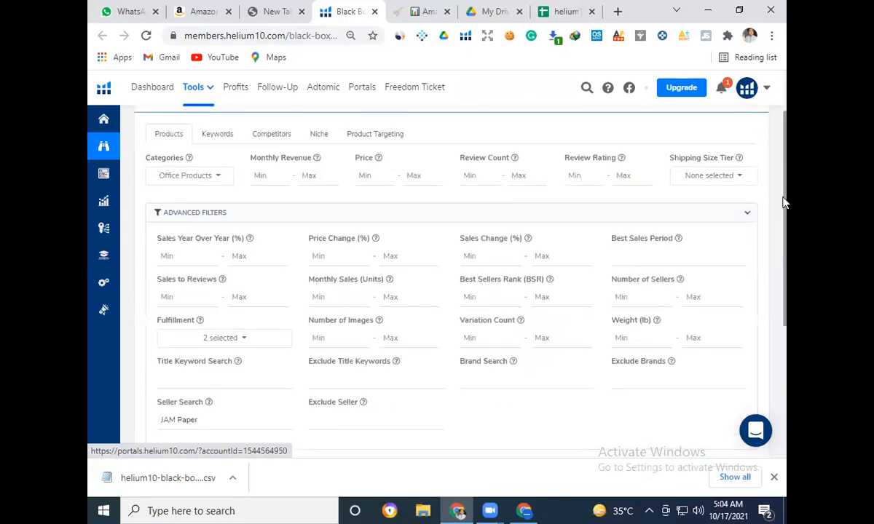
{"action": "left_click", "coordinate": [202, 180]}
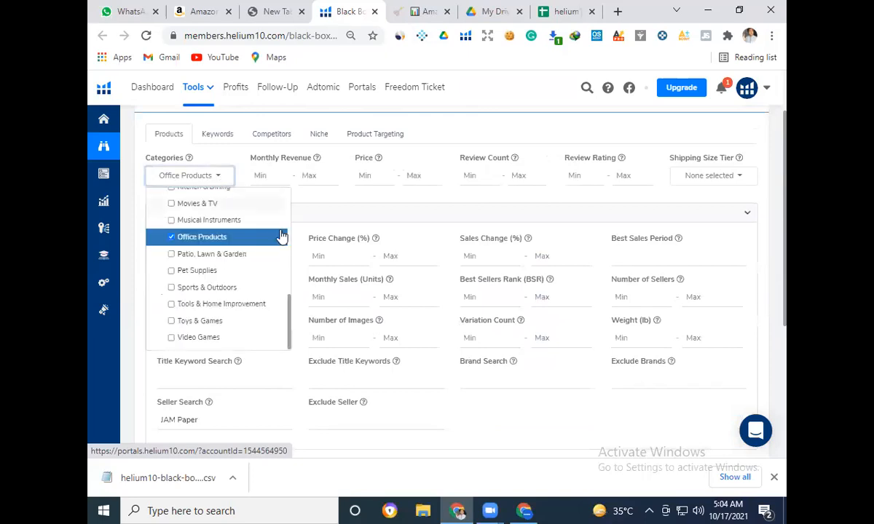
{"action": "left_click_drag", "start_coordinate": [287, 313], "coordinate": [299, 200]}
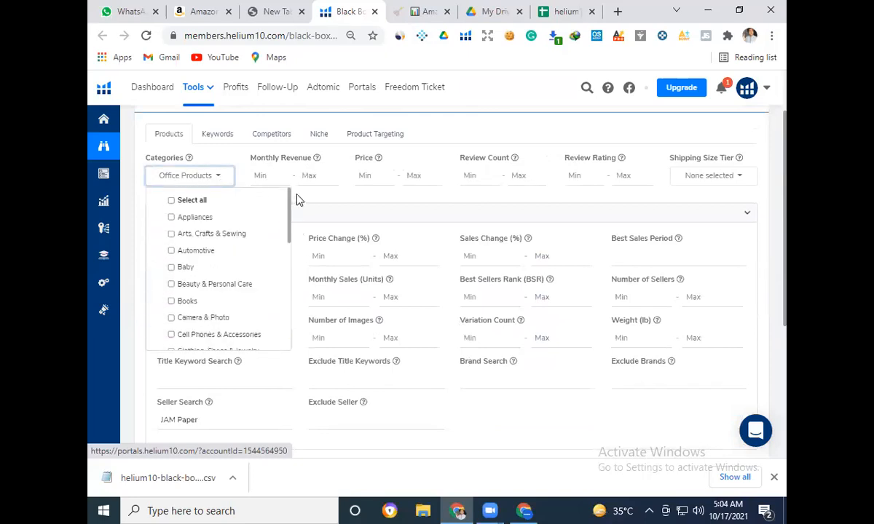
{"action": "left_click", "coordinate": [211, 201]}
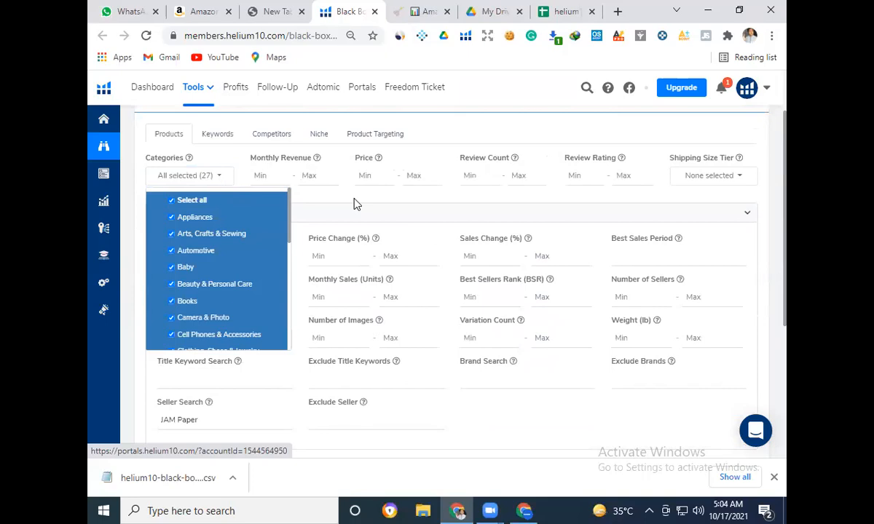
{"action": "left_click", "coordinate": [355, 204]}
{"action": "left_click_drag", "start_coordinate": [786, 172], "coordinate": [783, 311]}
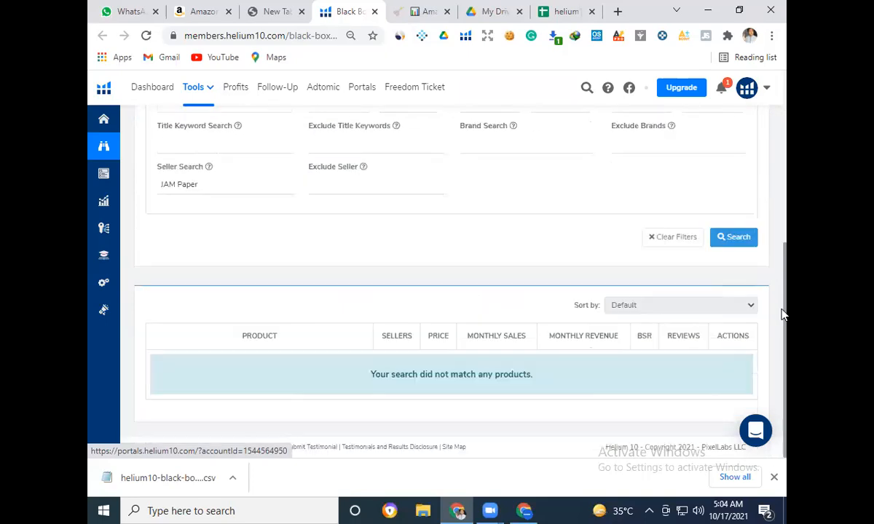
{"action": "left_click", "coordinate": [734, 240]}
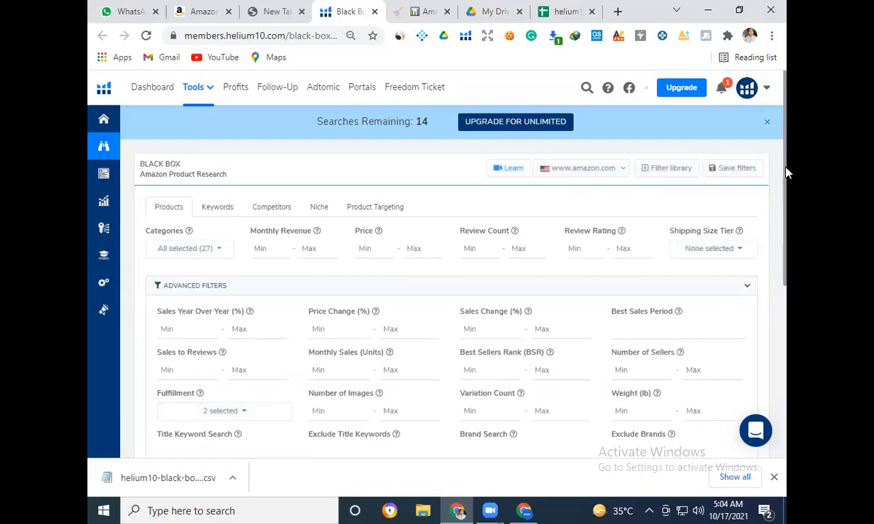
{"action": "left_click_drag", "start_coordinate": [785, 170], "coordinate": [784, 146]}
Copy the Sharpie Permanent Markers brand entry from cell D11 of the spreadsheet and replace the Black Box seller search with it.
{"action": "left_click", "coordinate": [562, 11]}
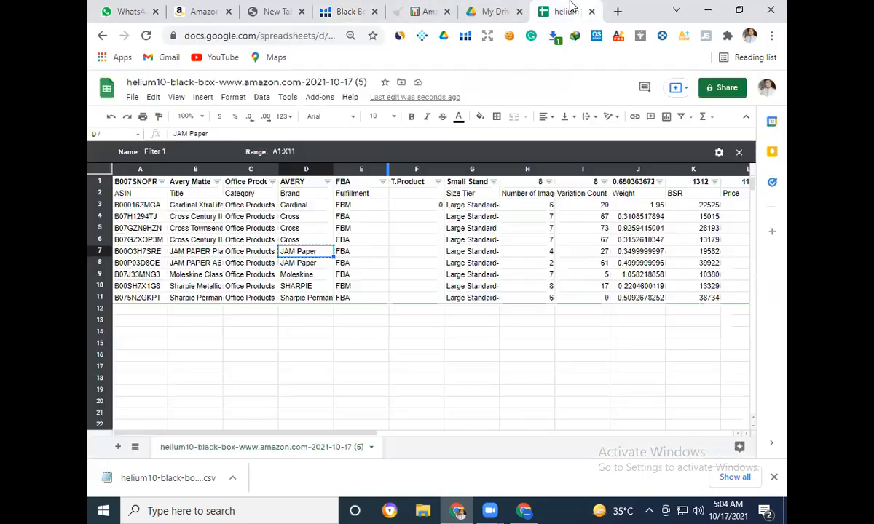
{"action": "left_click", "coordinate": [307, 299]}
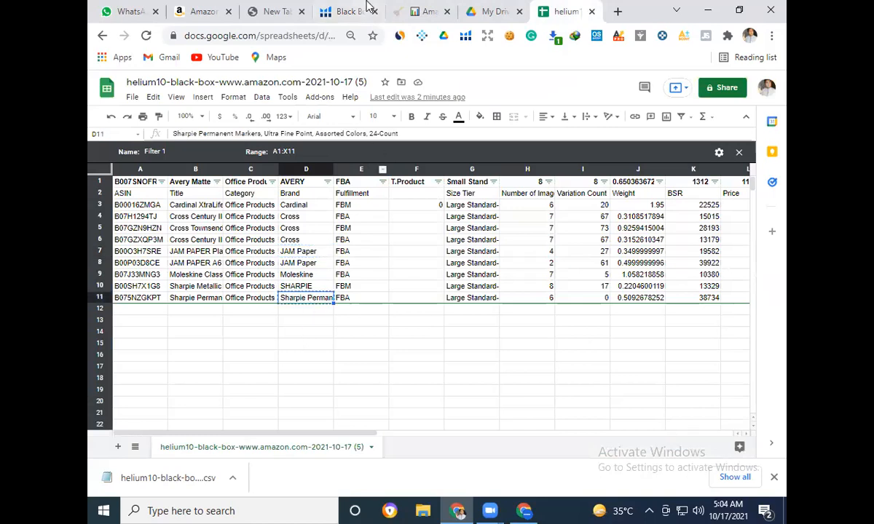
{"action": "left_click", "coordinate": [346, 11]}
{"action": "left_click_drag", "start_coordinate": [786, 268], "coordinate": [786, 368]}
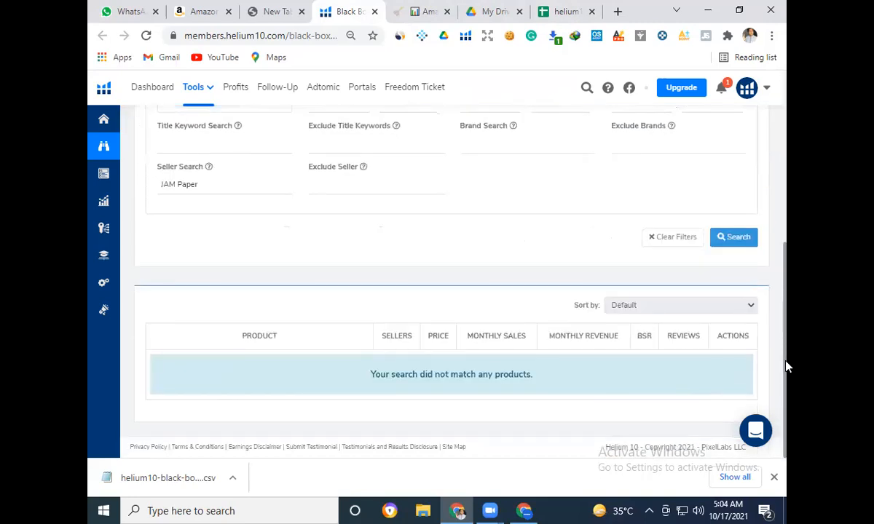
{"action": "left_click_drag", "start_coordinate": [226, 184], "coordinate": [125, 178]}
{"action": "key", "text": "ctrl+v"}
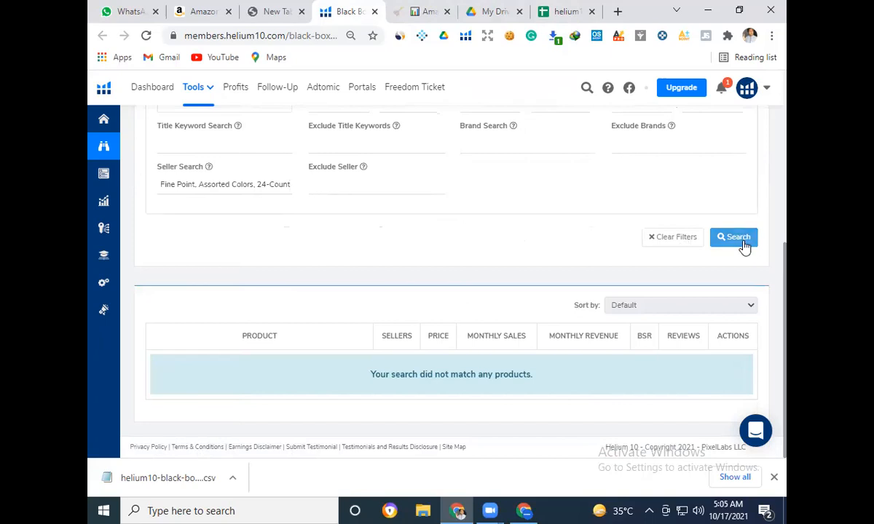
Widen the Brand column in the spreadsheet to fit its longest entry, and return to Black Box.
{"action": "left_click", "coordinate": [562, 11]}
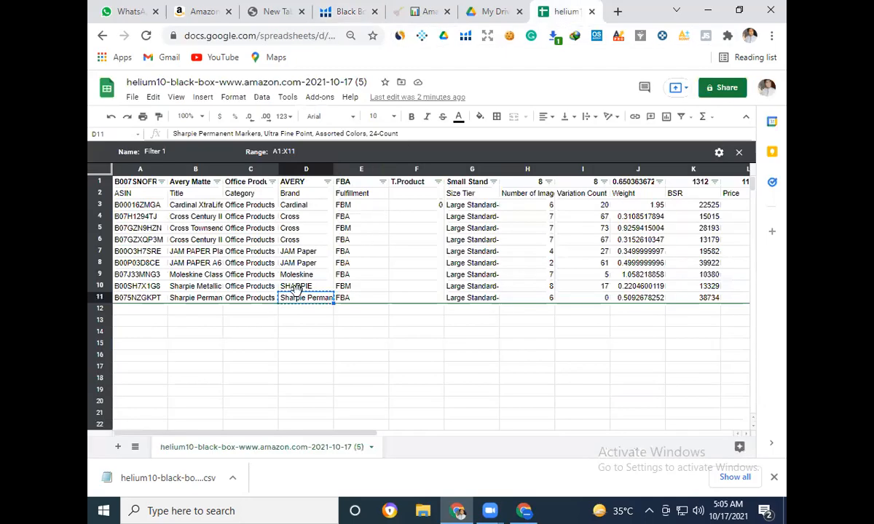
{"action": "left_click_drag", "start_coordinate": [335, 170], "coordinate": [561, 173]}
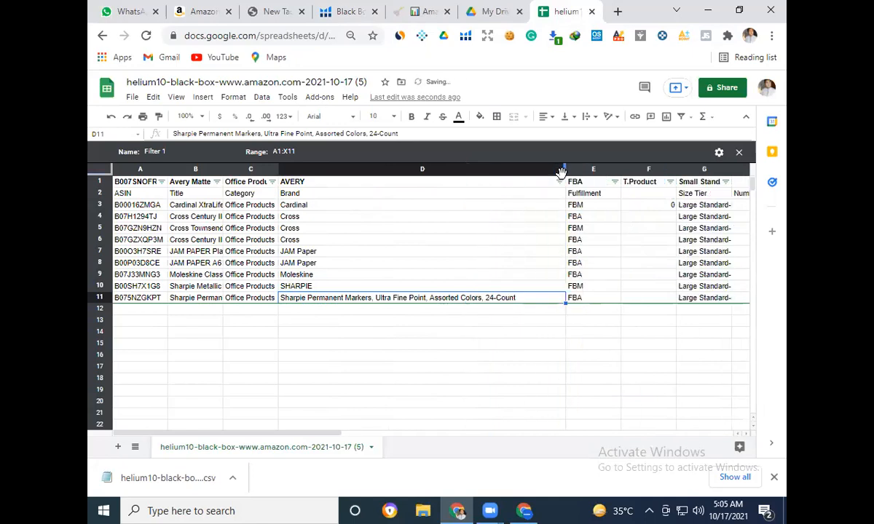
{"action": "left_click", "coordinate": [336, 8]}
Run the Black Box search for the Sharpie Permanent Markers seller entry and review the results and filters.
{"action": "left_click", "coordinate": [728, 240]}
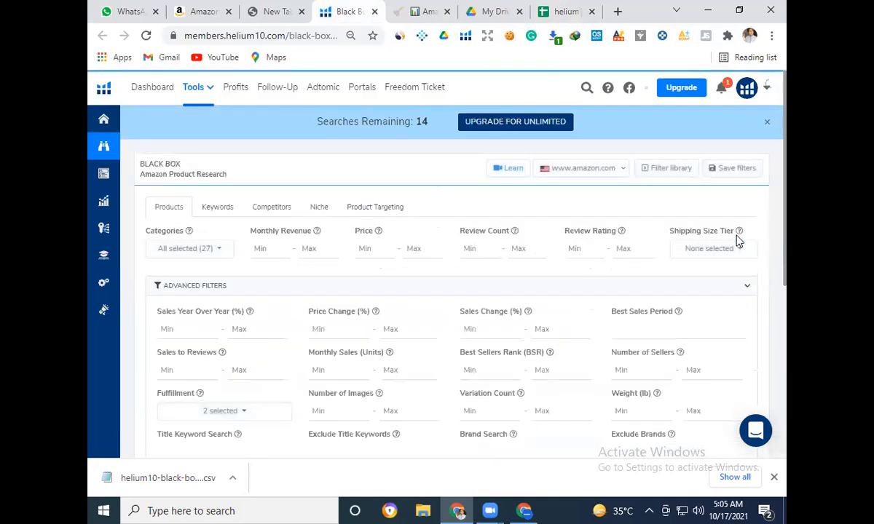
{"action": "scroll", "coordinate": [786, 293], "scroll_direction": "down", "scroll_amount": 2}
{"action": "scroll", "coordinate": [786, 293], "scroll_direction": "down", "scroll_amount": 2}
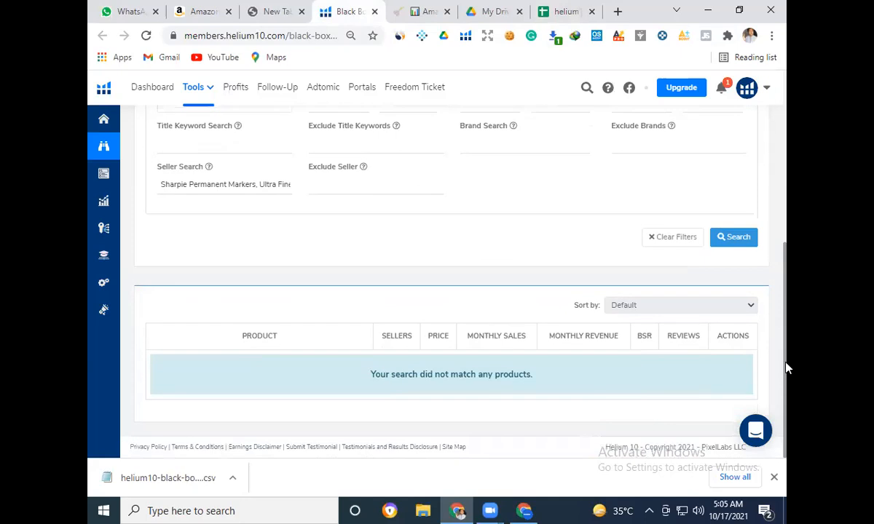
{"action": "scroll", "coordinate": [785, 262], "scroll_direction": "up", "scroll_amount": 1}
{"action": "left_click_drag", "start_coordinate": [786, 291], "coordinate": [786, 163]}
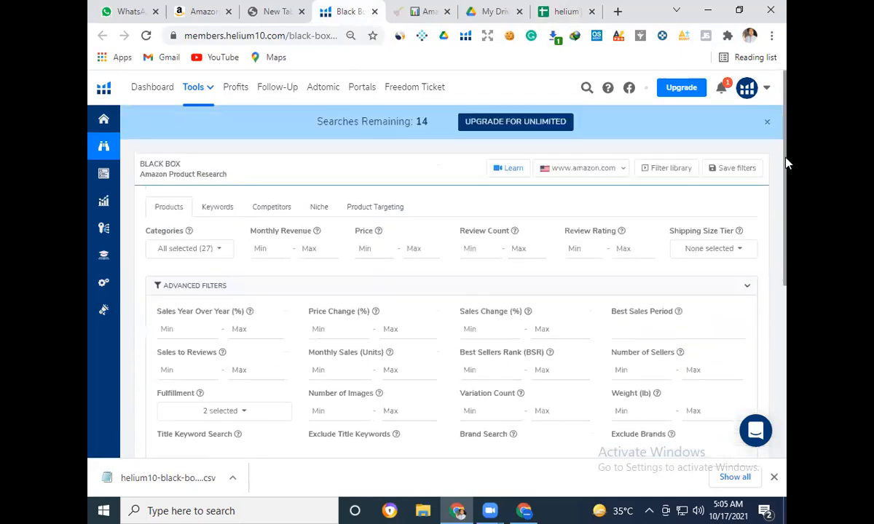
{"action": "scroll", "coordinate": [786, 209], "scroll_direction": "down", "scroll_amount": 2}
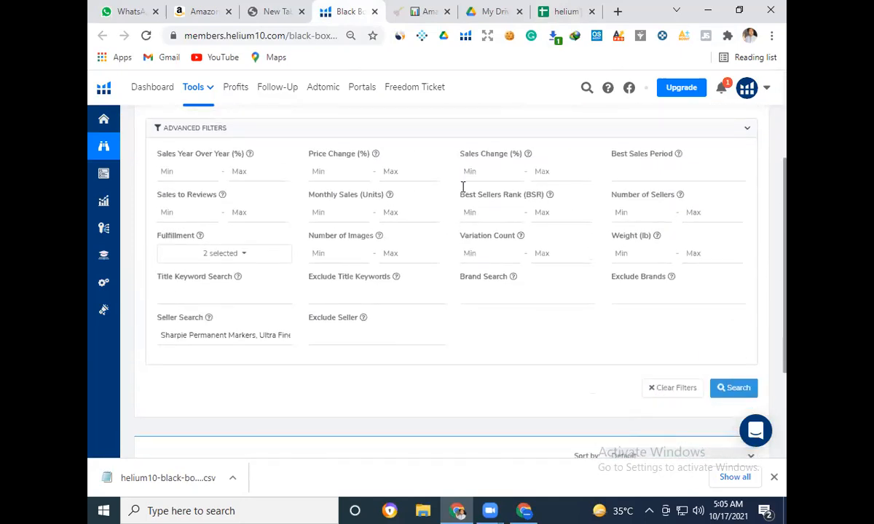
Reload Black Box to reset its filters, dismiss the downloads bar, and expand the advanced filters.
{"action": "left_click", "coordinate": [146, 38]}
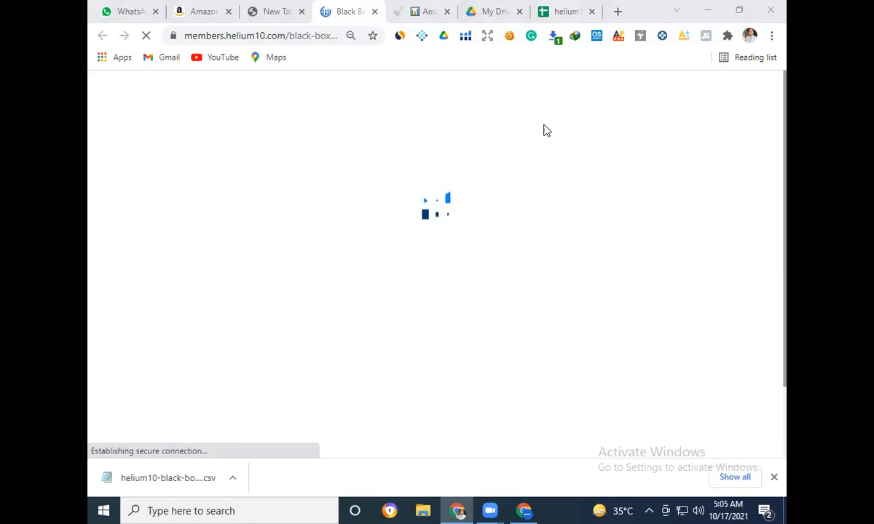
{"action": "left_click", "coordinate": [774, 478]}
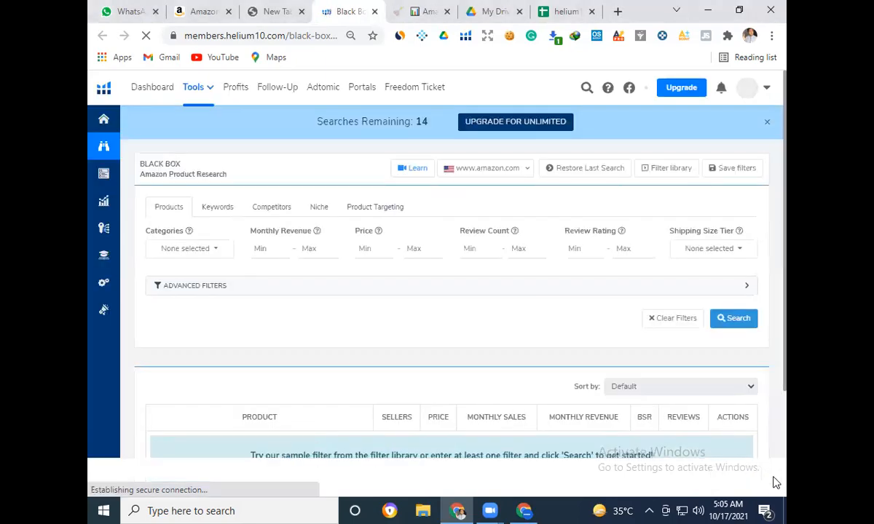
{"action": "left_click", "coordinate": [204, 290]}
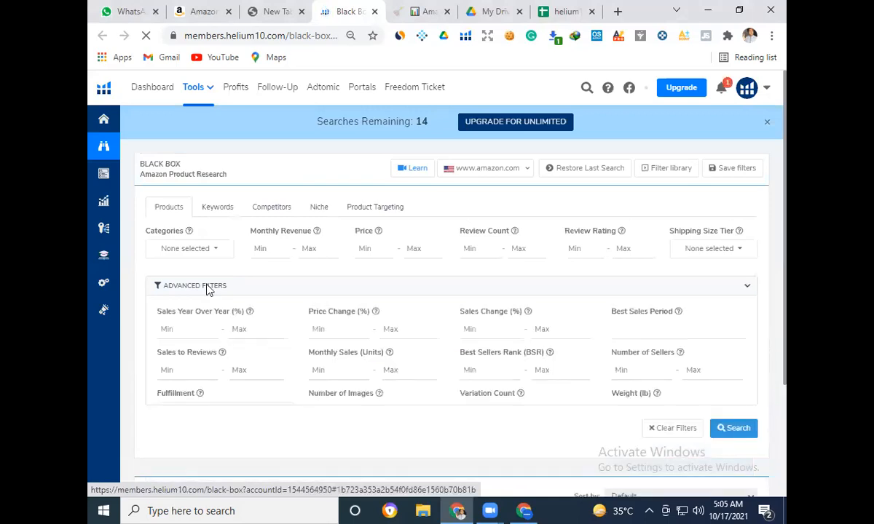
{"action": "scroll", "coordinate": [760, 251], "scroll_direction": "down", "scroll_amount": 2}
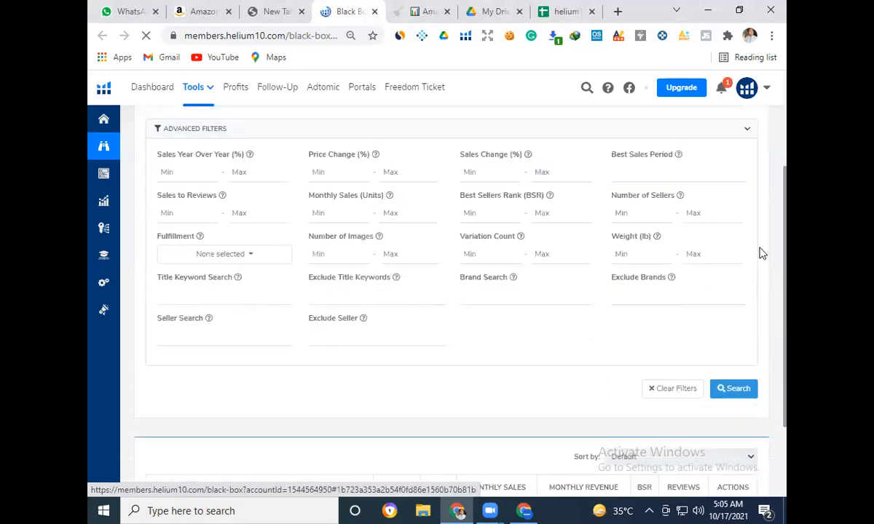
Search Black Box for seller "Sharpie Permanent Markers, Ultra Fine Point, Assorted Colors, 24-Count" with all fulfillment types selected.
{"action": "left_click", "coordinate": [234, 258]}
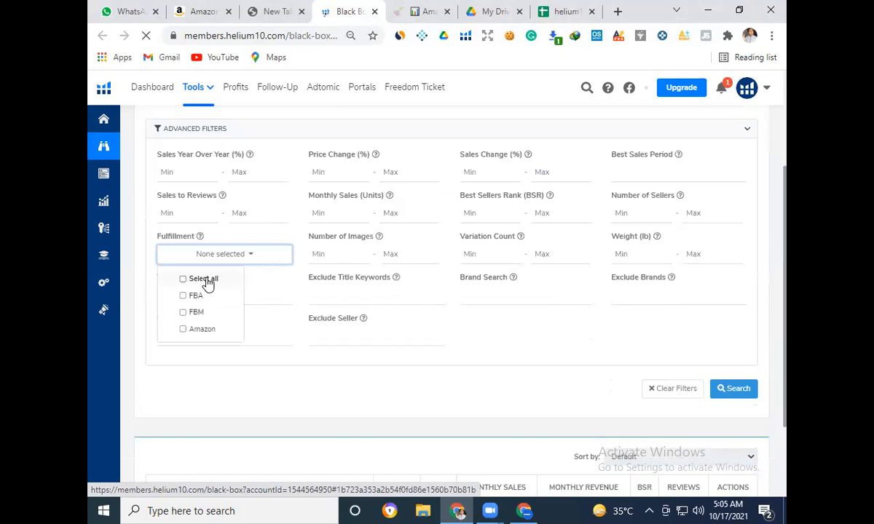
{"action": "left_click", "coordinate": [228, 284]}
{"action": "left_click", "coordinate": [364, 357]}
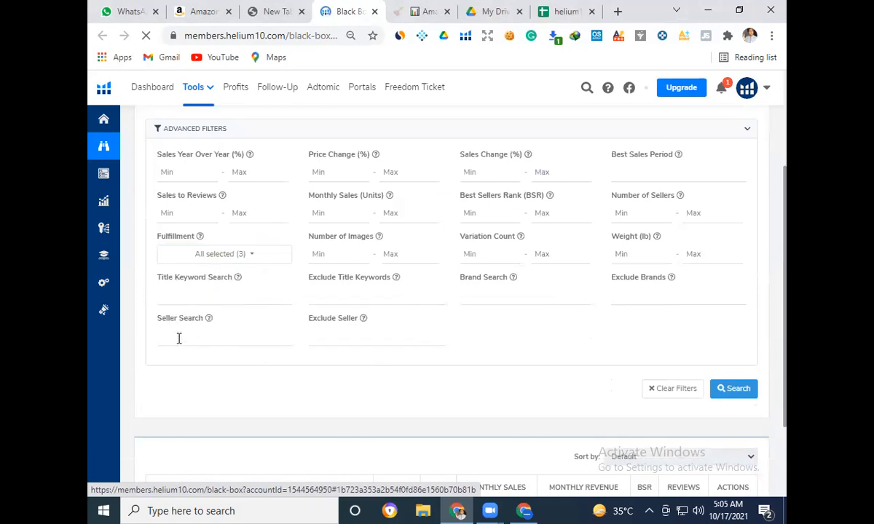
{"action": "key", "text": "ctrl+v"}
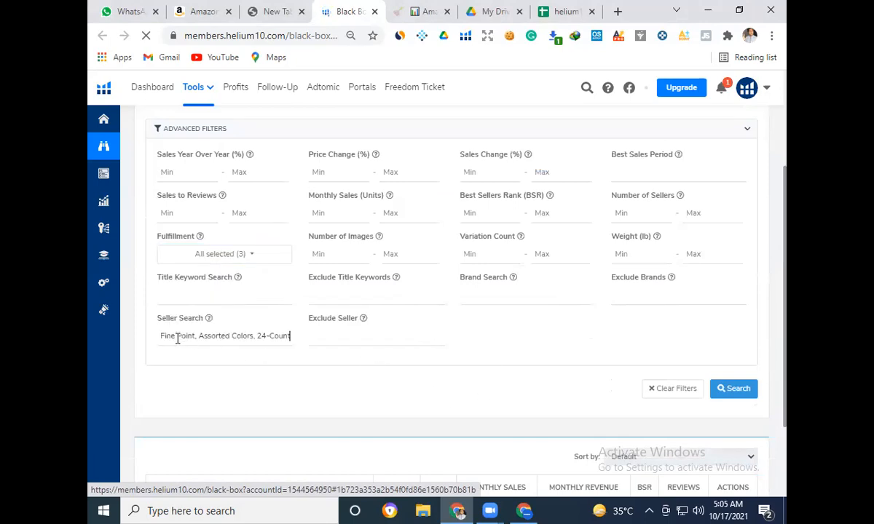
{"action": "left_click", "coordinate": [740, 389]}
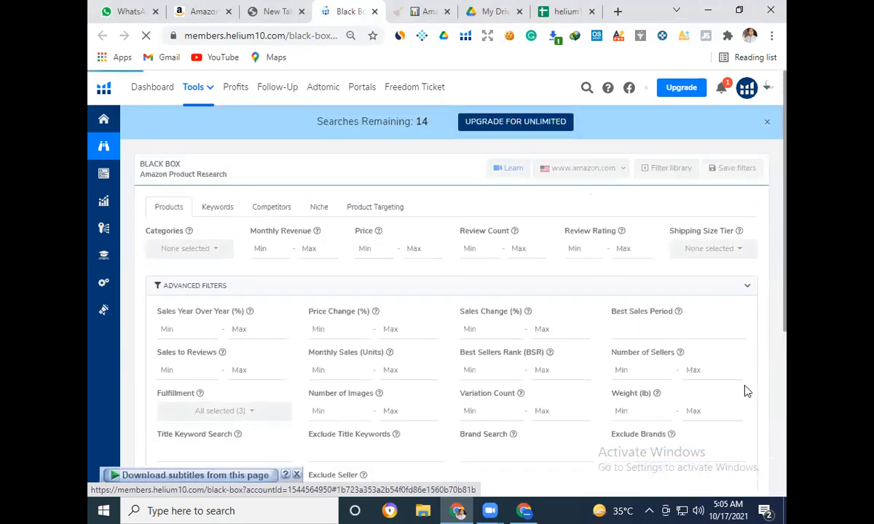
{"action": "left_click_drag", "start_coordinate": [786, 176], "coordinate": [786, 220]}
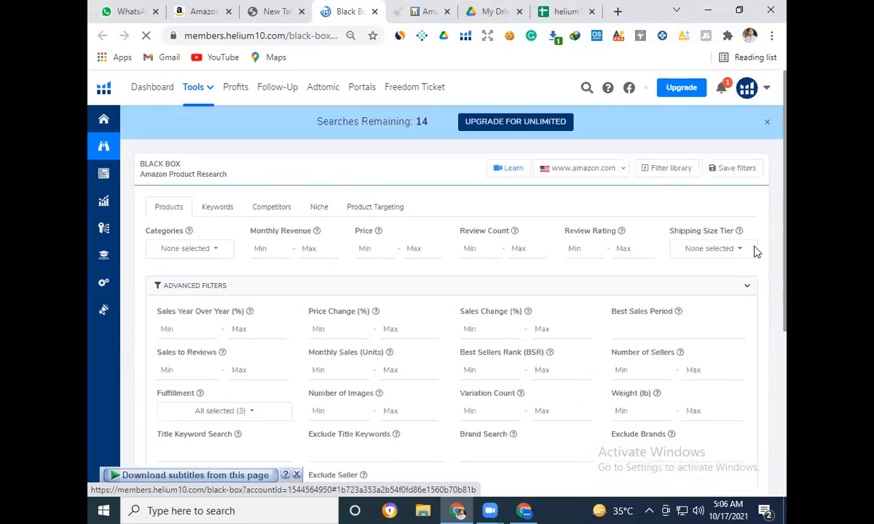
{"action": "left_click", "coordinate": [557, 10]}
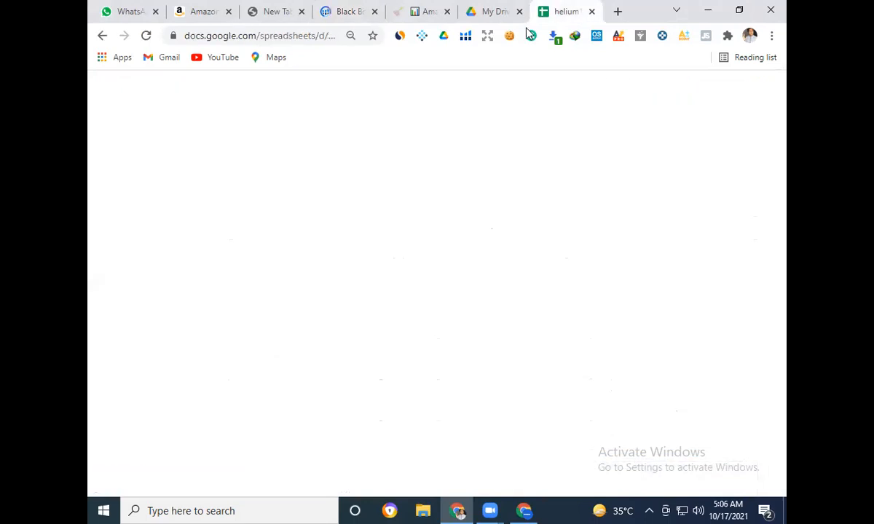
{"action": "left_click", "coordinate": [352, 9]}
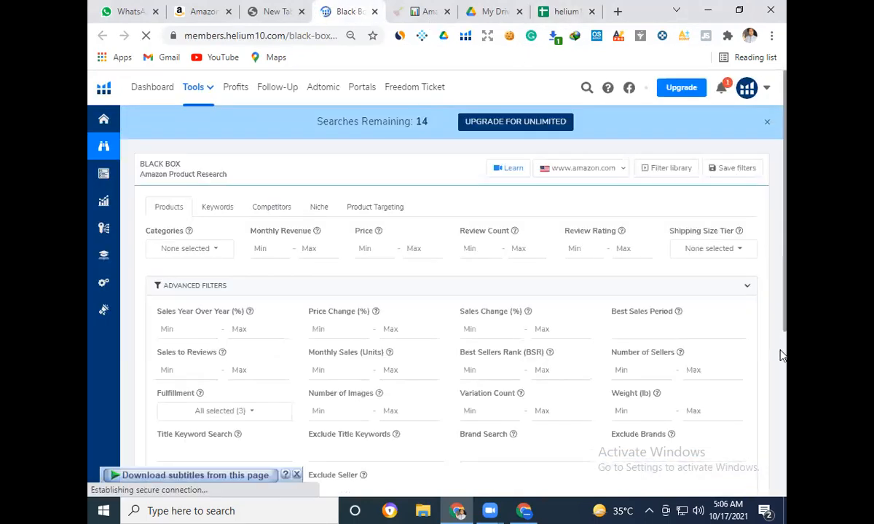
{"action": "left_click_drag", "start_coordinate": [786, 229], "coordinate": [786, 96]}
Copy the brand name Moleskine from the spreadsheet's Brand column and return to Black Box.
{"action": "left_click", "coordinate": [561, 10]}
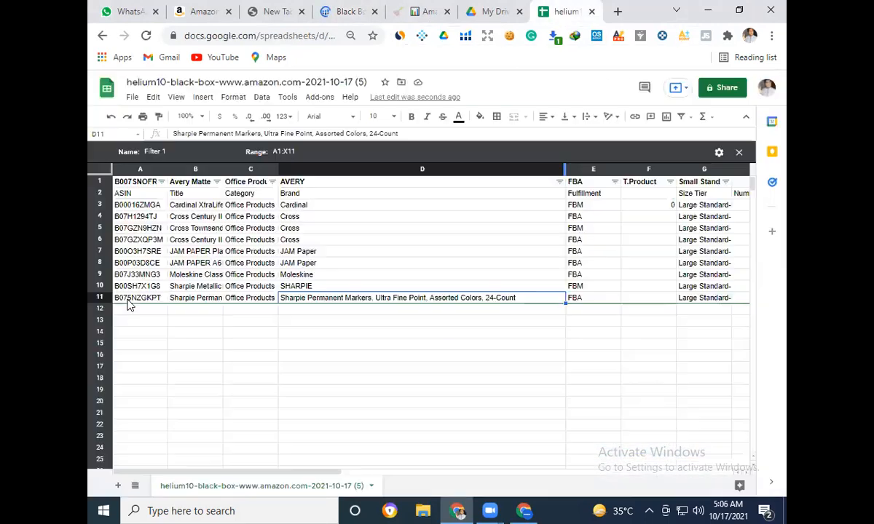
{"action": "left_click", "coordinate": [367, 262]}
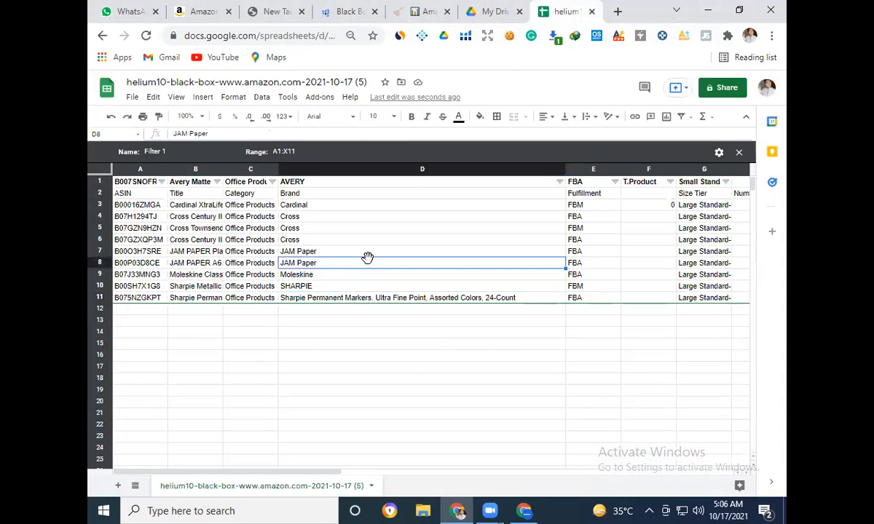
{"action": "left_click", "coordinate": [368, 277]}
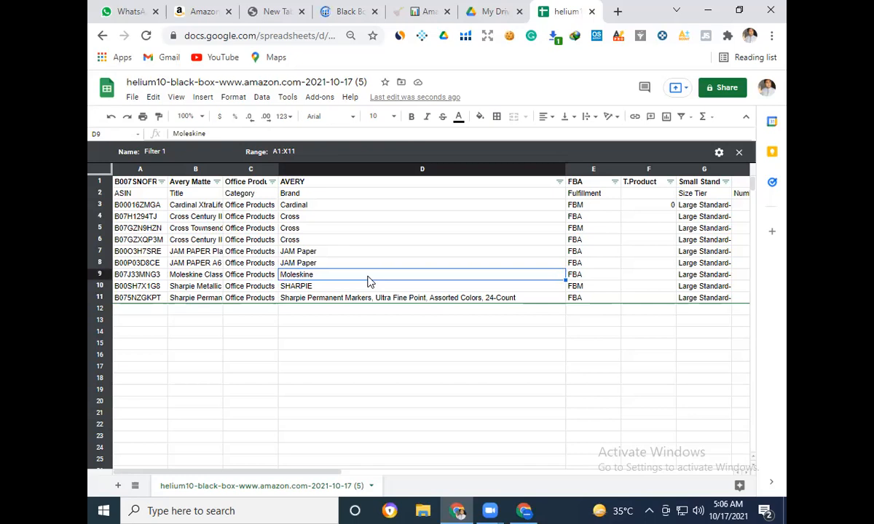
{"action": "key", "text": "ctrl+c"}
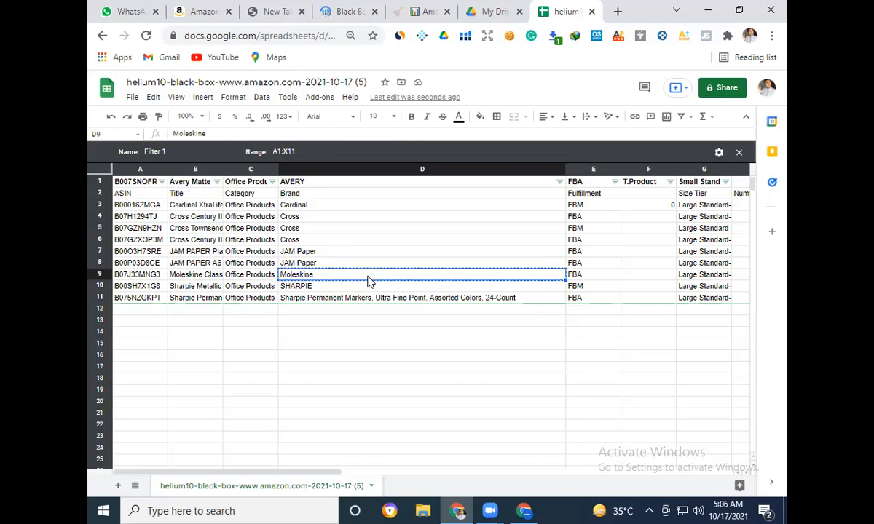
{"action": "left_click", "coordinate": [346, 9]}
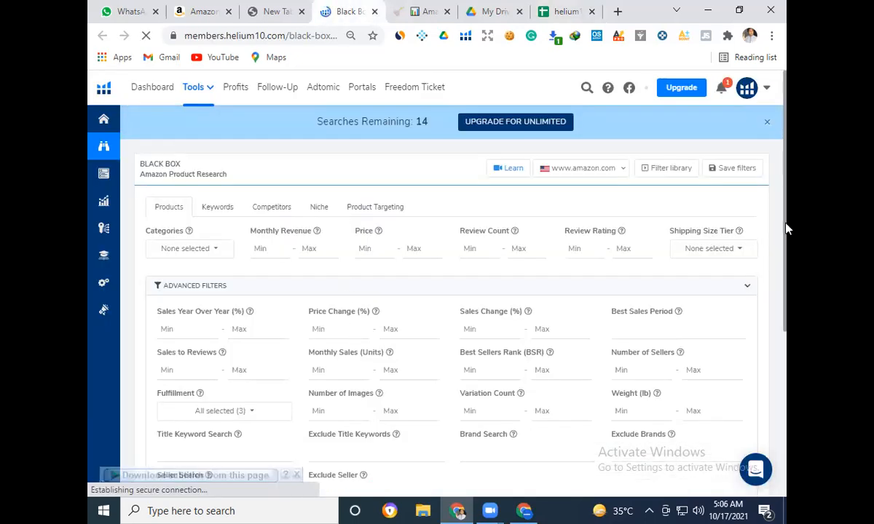
Replace the seller search entry with Moleskine and run the Black Box search.
{"action": "left_click_drag", "start_coordinate": [786, 225], "coordinate": [785, 372]}
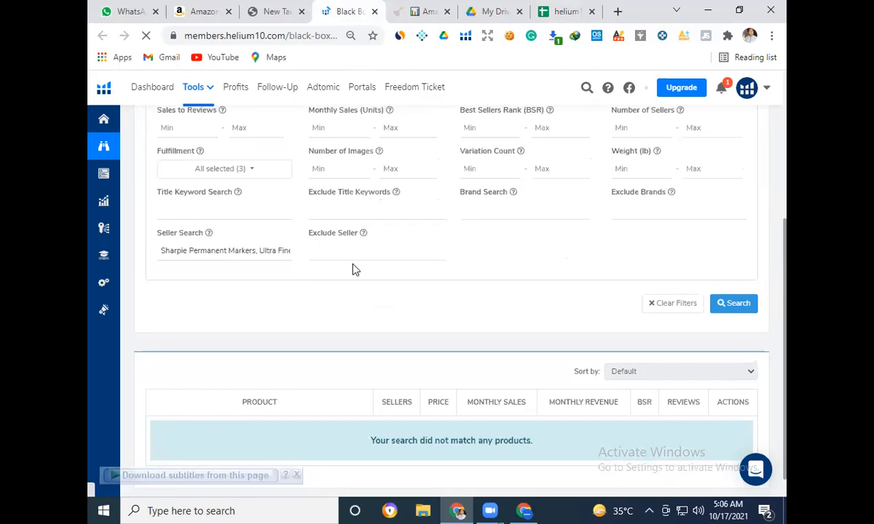
{"action": "triple_click", "coordinate": [286, 249]}
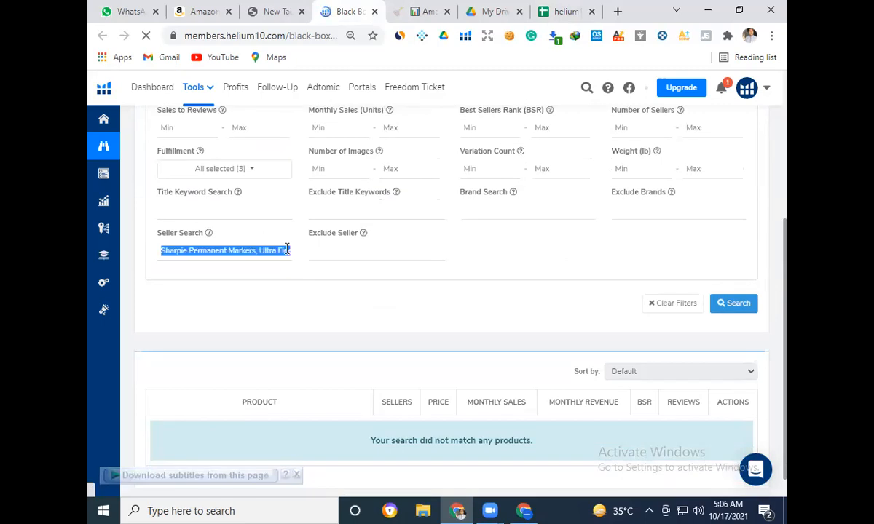
{"action": "key", "text": "ctrl+v"}
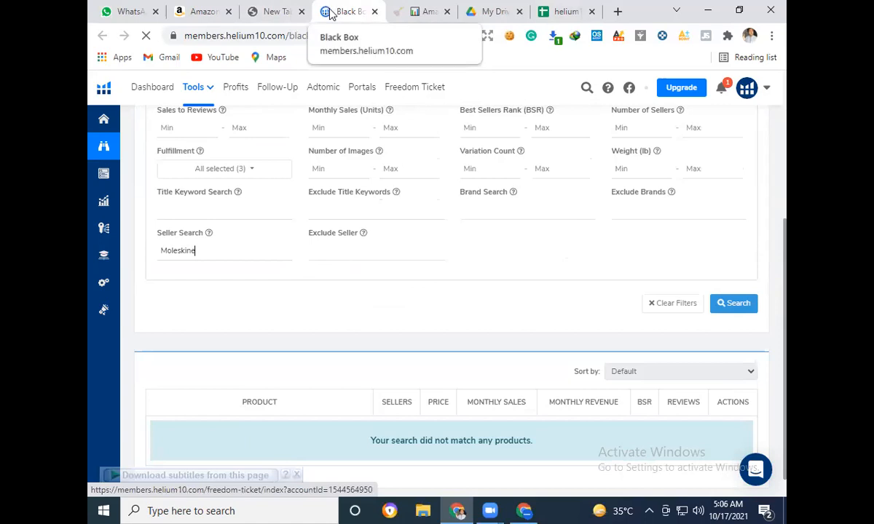
{"action": "left_click", "coordinate": [744, 306]}
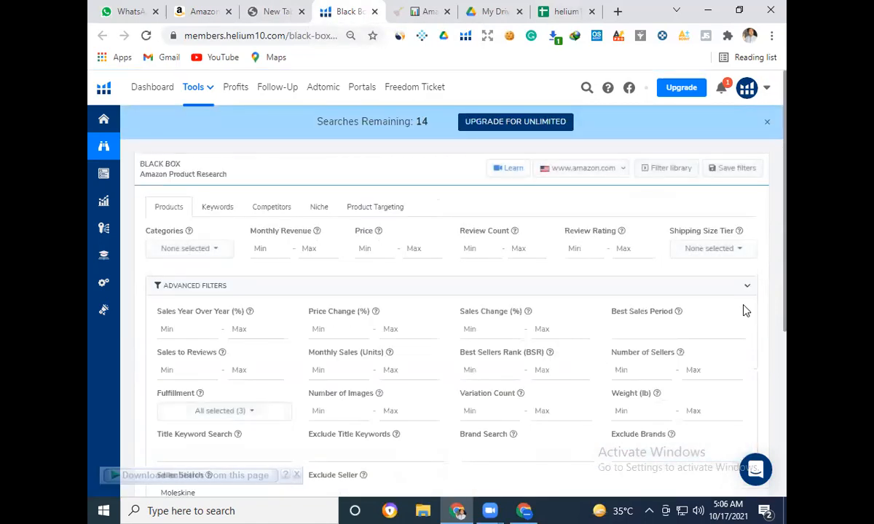
{"action": "mouse_move", "coordinate": [786, 204]}
{"action": "left_mouse_down"}
{"action": "mouse_move", "coordinate": [787, 351]}
{"action": "mouse_move", "coordinate": [786, 191]}
{"action": "left_mouse_up"}
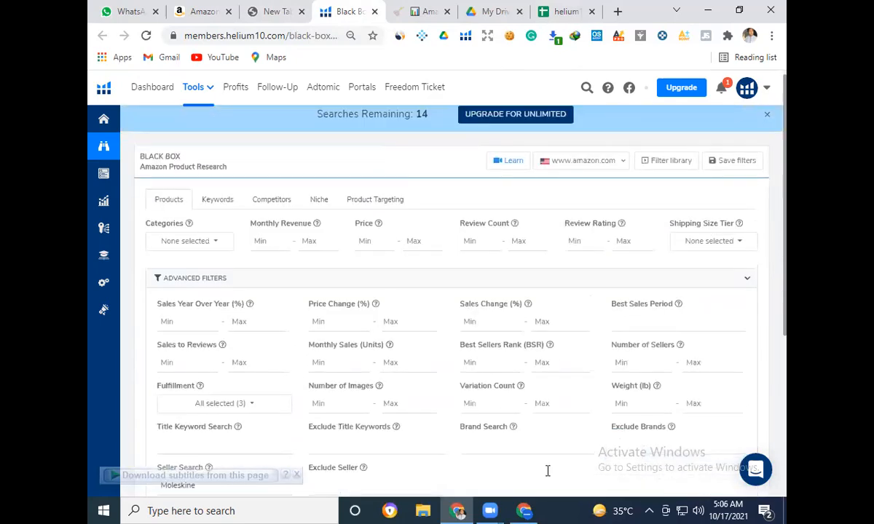
Switch to the other Chrome window and open Black Box from the Helium 10 extension's dashboard in a new tab.
{"action": "left_click", "coordinate": [524, 510]}
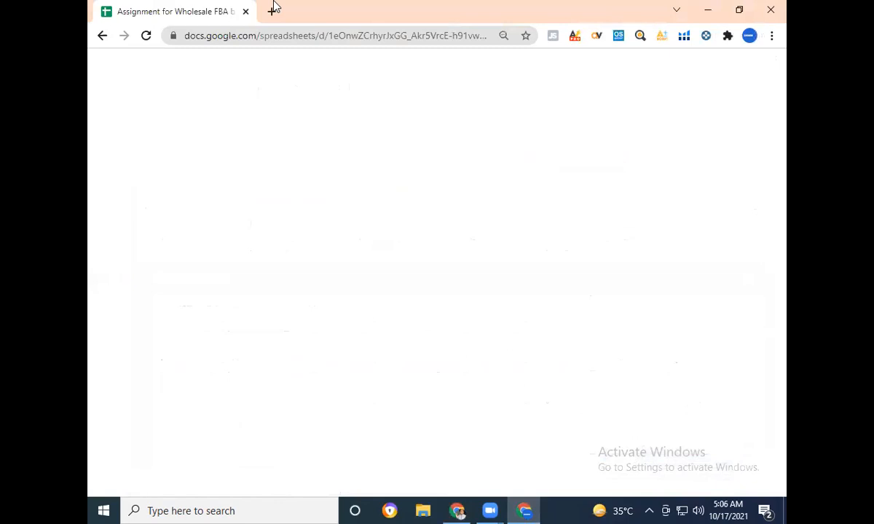
{"action": "left_click", "coordinate": [272, 11]}
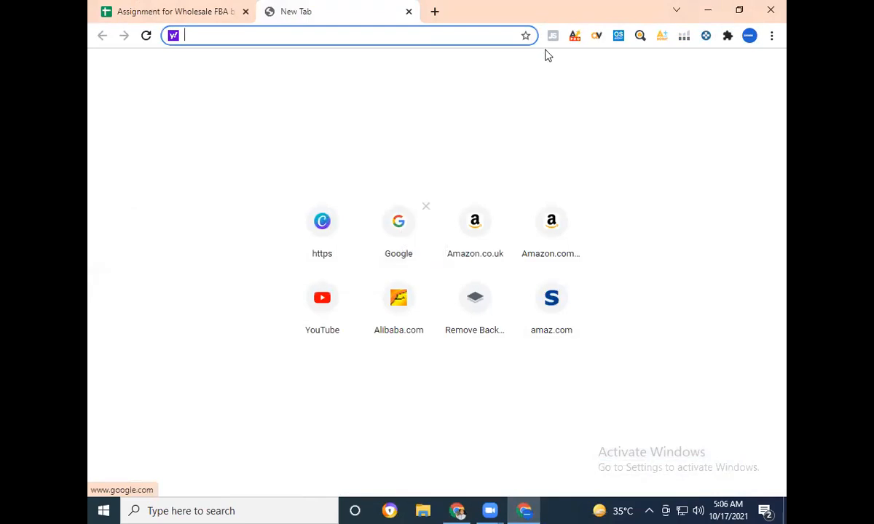
{"action": "left_click", "coordinate": [684, 37]}
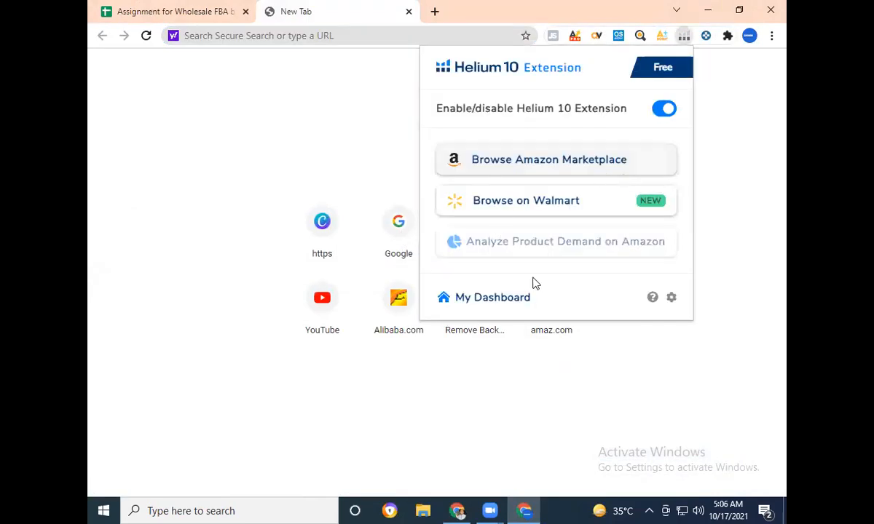
{"action": "left_click", "coordinate": [490, 299]}
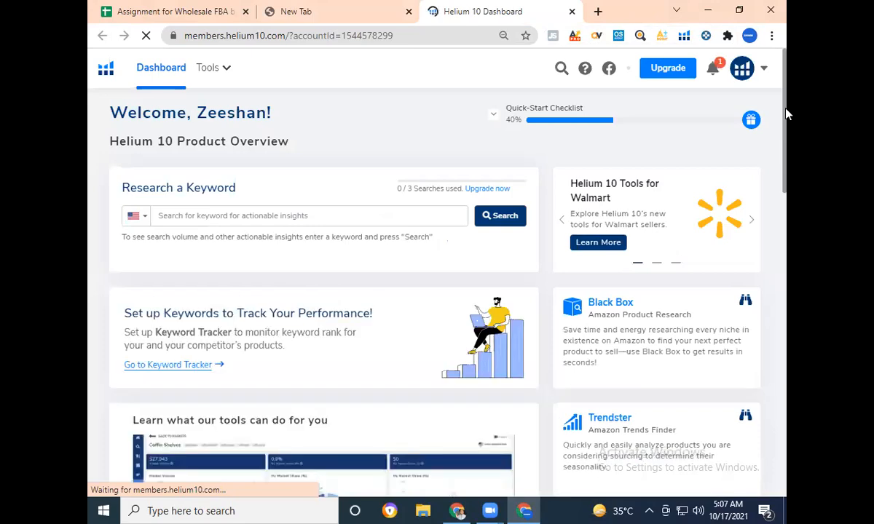
{"action": "scroll", "coordinate": [786, 129], "scroll_direction": "down", "scroll_amount": 1}
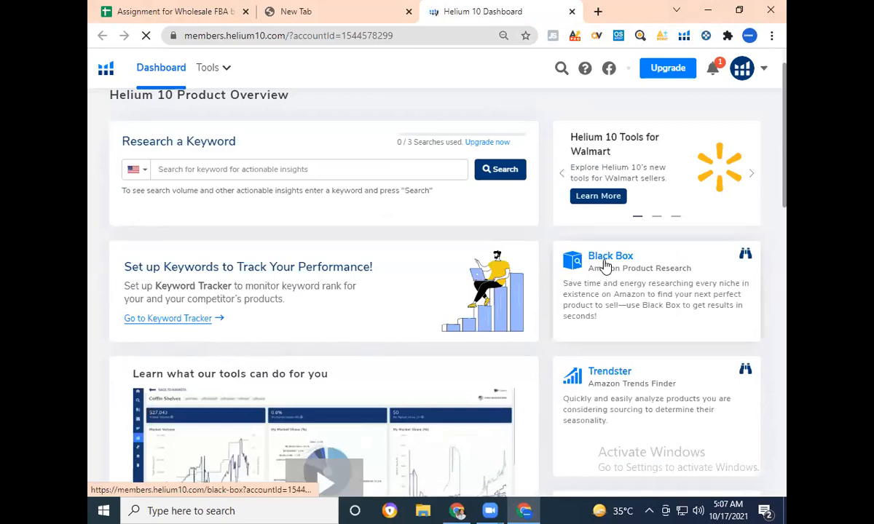
{"action": "left_click", "coordinate": [604, 267]}
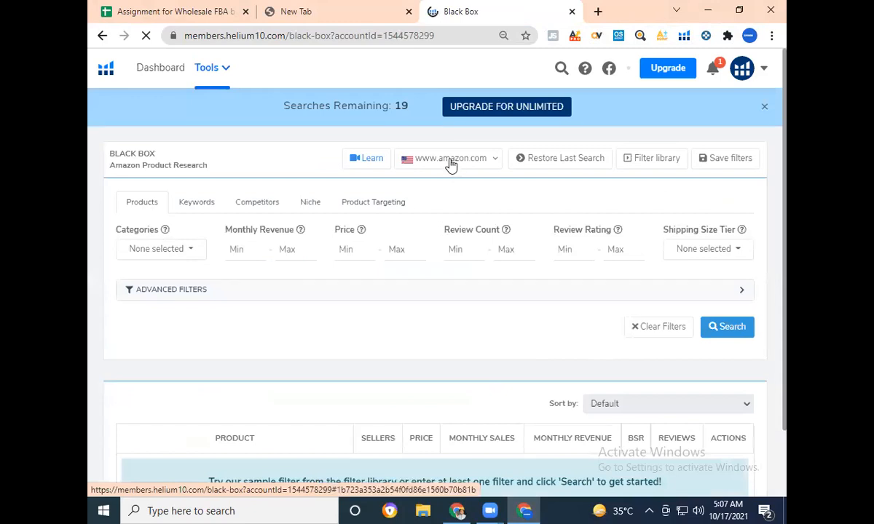
Filter the product search to the Pet Supplies category with a minimum price of 14 and a minimum review rating of 4.
{"action": "left_click", "coordinate": [178, 251]}
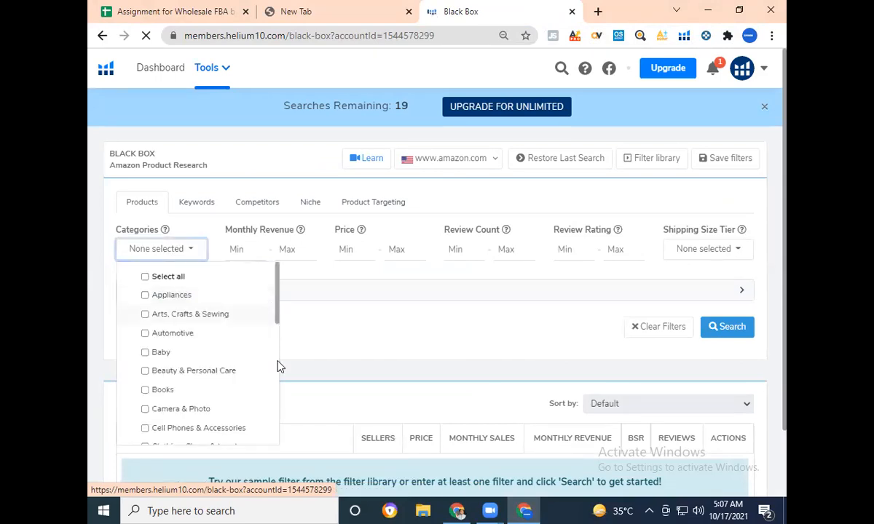
{"action": "scroll", "coordinate": [277, 386], "scroll_direction": "down", "scroll_amount": 5}
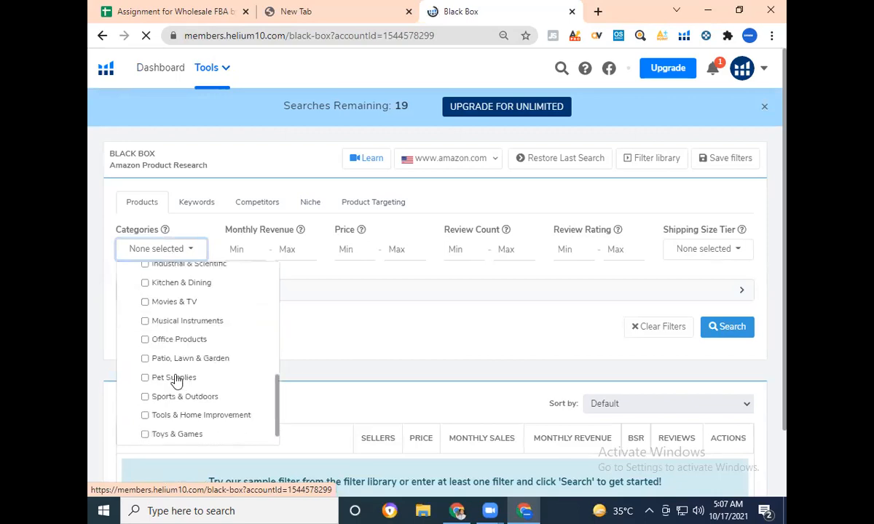
{"action": "left_click", "coordinate": [176, 379]}
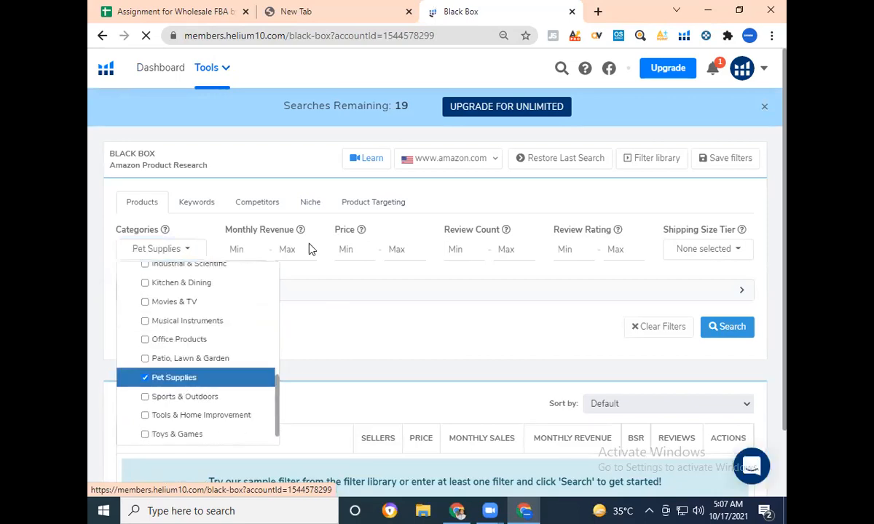
{"action": "left_click", "coordinate": [348, 249]}
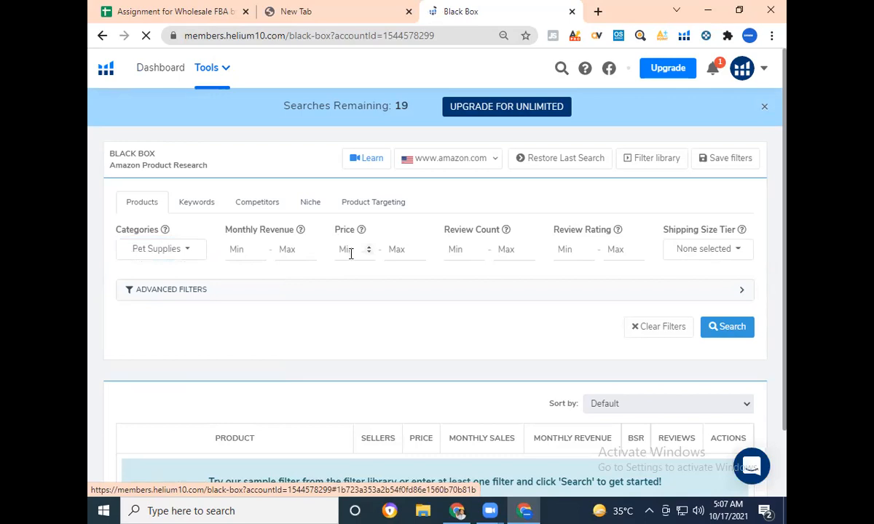
{"action": "left_click", "coordinate": [565, 251]}
{"action": "type", "text": "4"}
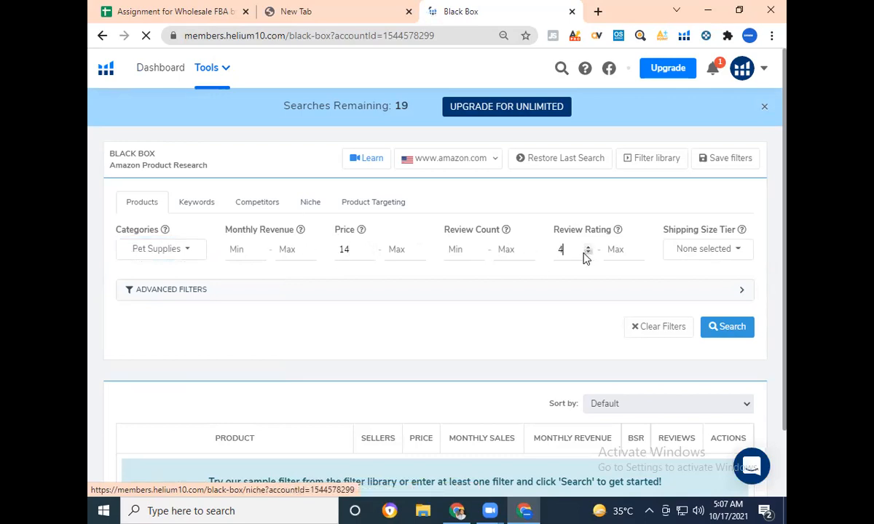
Expand the advanced filters and set minimum monthly sales to 50 units and maximum Best Sellers Rank to 50000.
{"action": "left_click", "coordinate": [570, 295]}
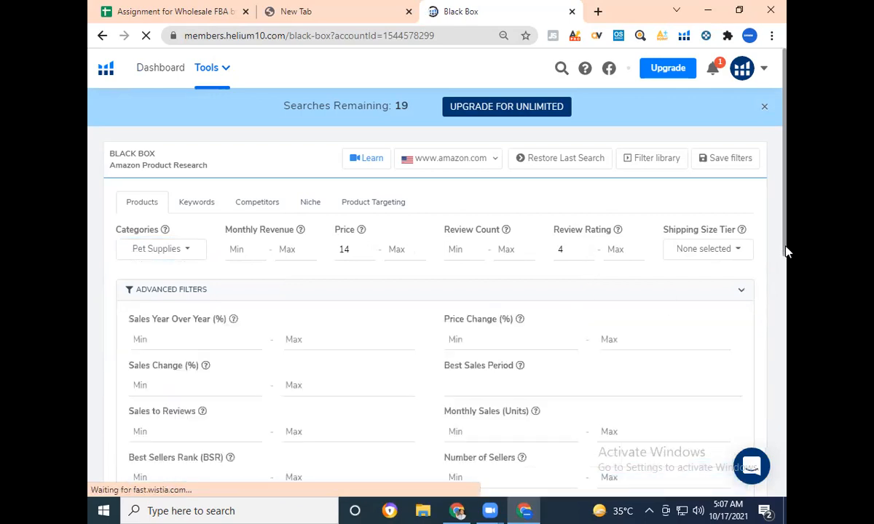
{"action": "left_click_drag", "start_coordinate": [787, 271], "coordinate": [782, 306]}
{"action": "scroll", "coordinate": [783, 306], "scroll_direction": "down", "scroll_amount": 1}
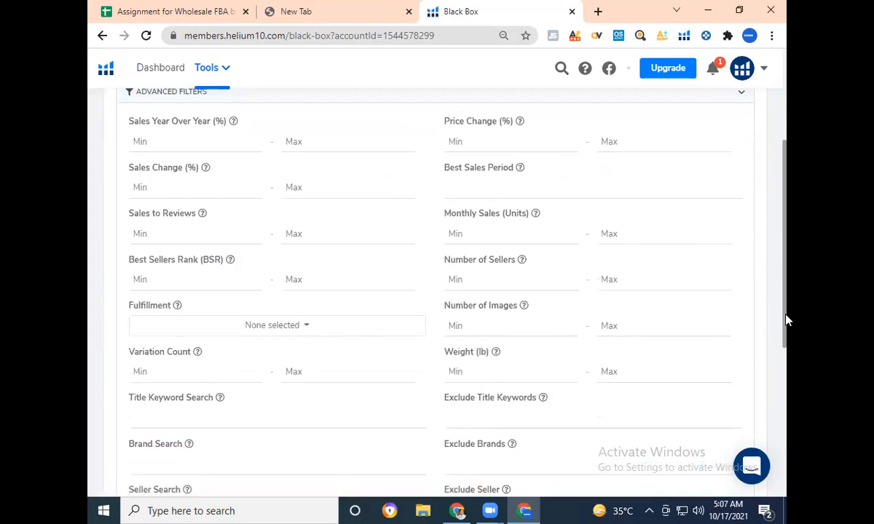
{"action": "scroll", "coordinate": [786, 317], "scroll_direction": "up", "scroll_amount": 1}
{"action": "left_click_drag", "start_coordinate": [786, 292], "coordinate": [785, 317]}
{"action": "left_click", "coordinate": [467, 244]}
{"action": "type", "text": "50"}
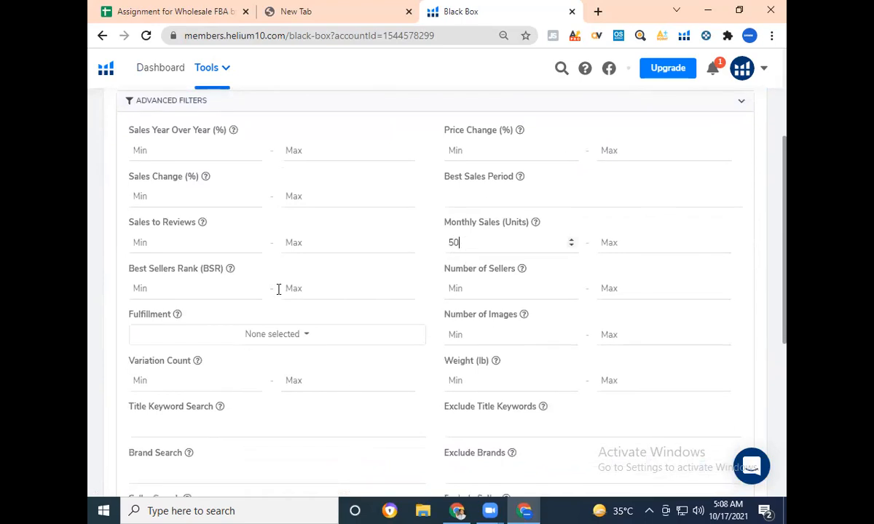
{"action": "left_click", "coordinate": [291, 289]}
{"action": "type", "text": "50000"}
Limit the number of sellers to between 5 and 25 and select all fulfillment types.
{"action": "left_click", "coordinate": [495, 291]}
{"action": "type", "text": "5"}
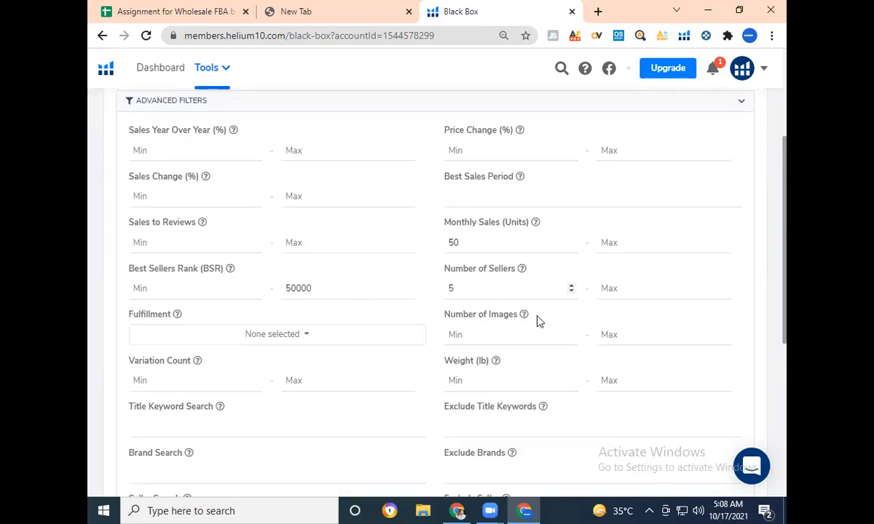
{"action": "left_click", "coordinate": [624, 285]}
{"action": "type", "text": "25"}
{"action": "scroll", "coordinate": [786, 240], "scroll_direction": "down", "scroll_amount": 2}
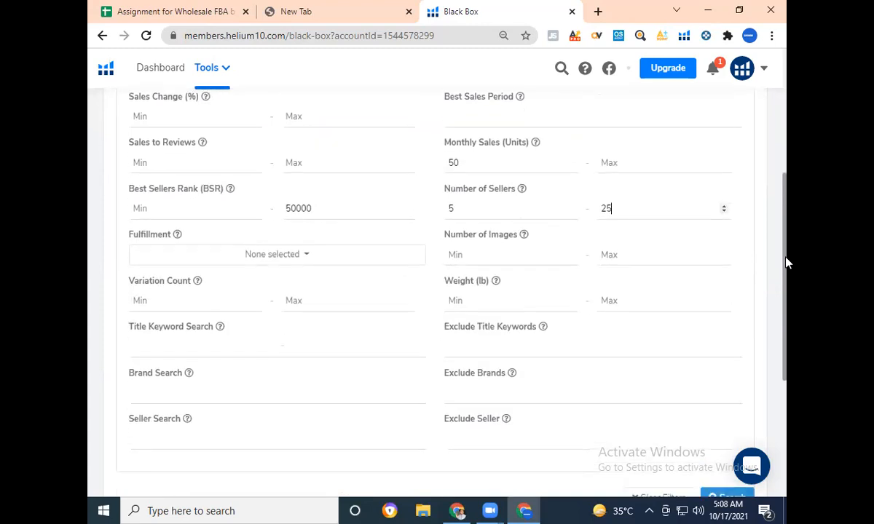
{"action": "left_click", "coordinate": [328, 246]}
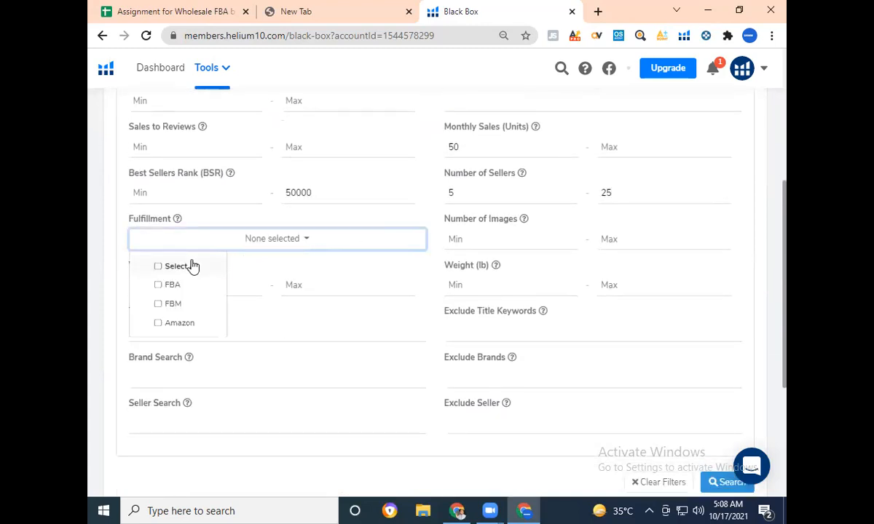
{"action": "left_click", "coordinate": [190, 265]}
{"action": "left_click", "coordinate": [378, 262]}
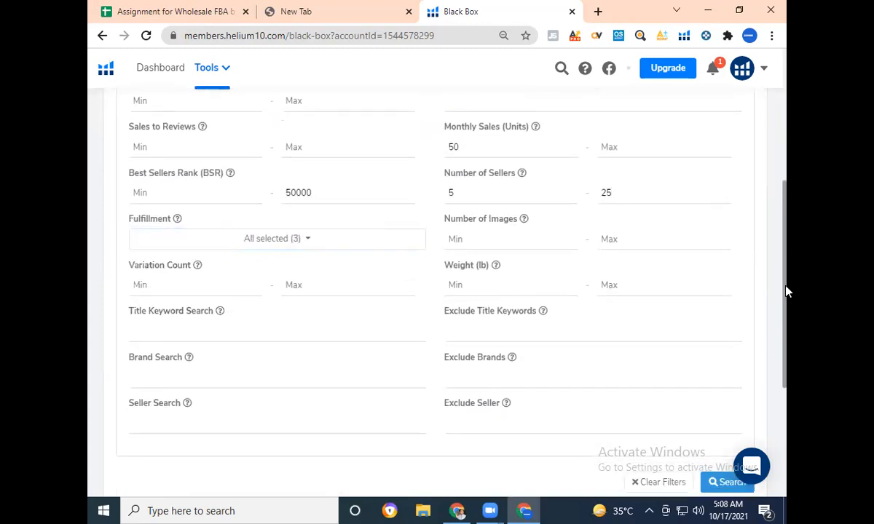
Run the Pet Supplies product search, review the results summary, and download the results as CSV.
{"action": "left_click_drag", "start_coordinate": [786, 261], "coordinate": [786, 328]}
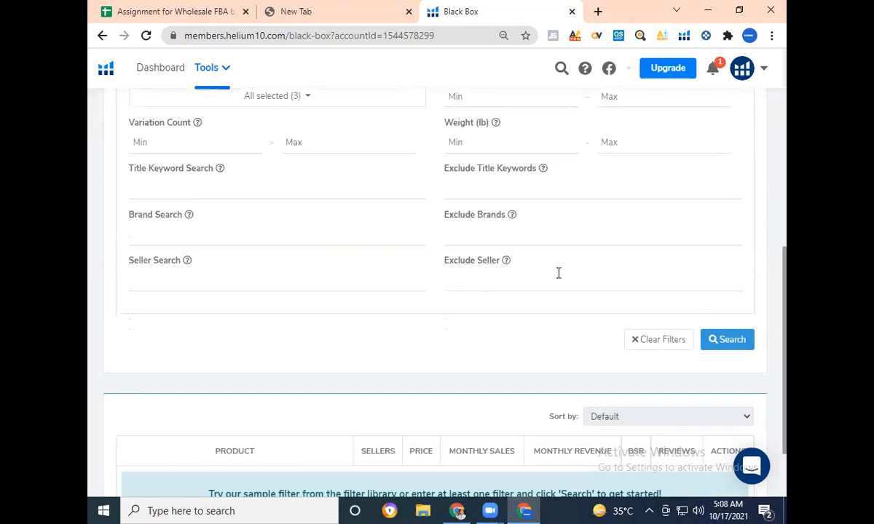
{"action": "left_click", "coordinate": [733, 348]}
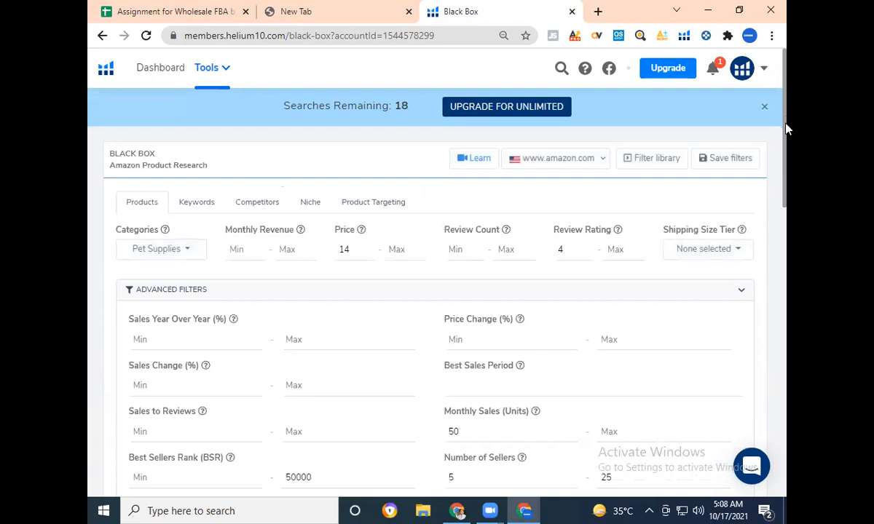
{"action": "left_click_drag", "start_coordinate": [786, 123], "coordinate": [781, 327]}
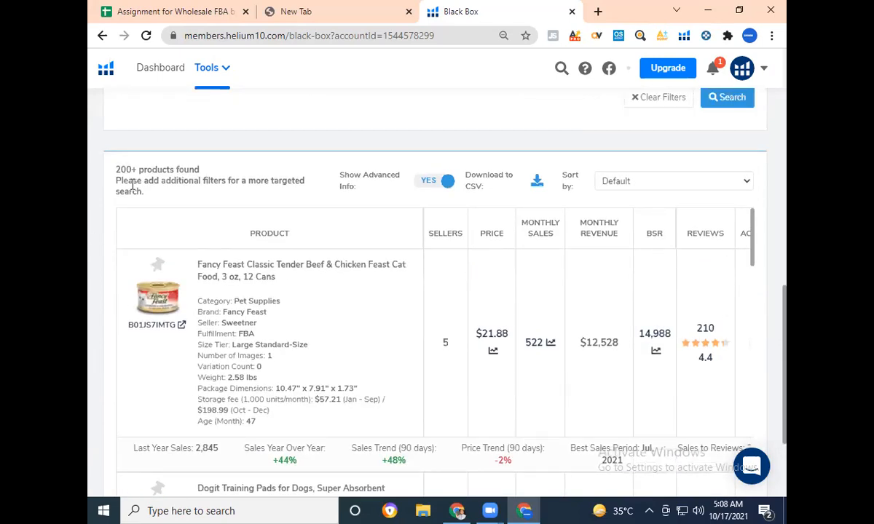
{"action": "left_click_drag", "start_coordinate": [119, 175], "coordinate": [354, 182]}
{"action": "left_click", "coordinate": [537, 184]}
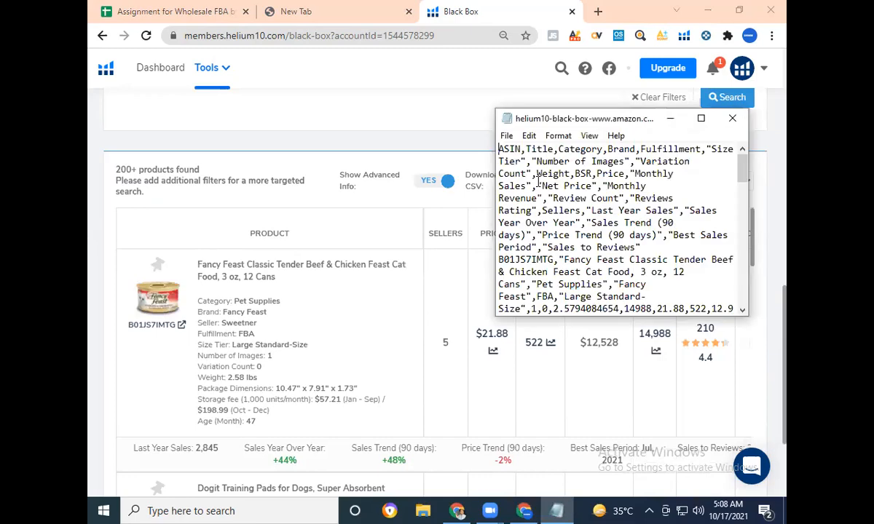
Close the opened CSV text file, download the Pet Supplies results as CSV again, and minimize the newly opened file.
{"action": "left_click", "coordinate": [671, 118]}
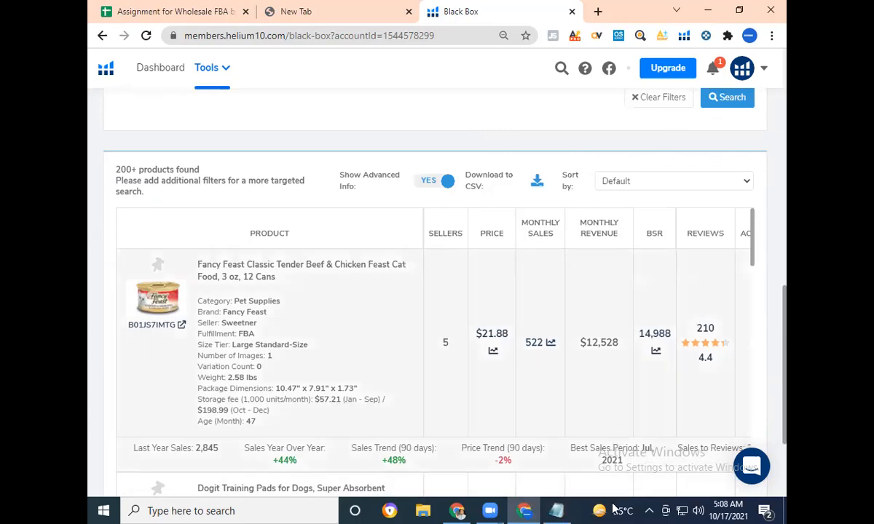
{"action": "left_click", "coordinate": [558, 510]}
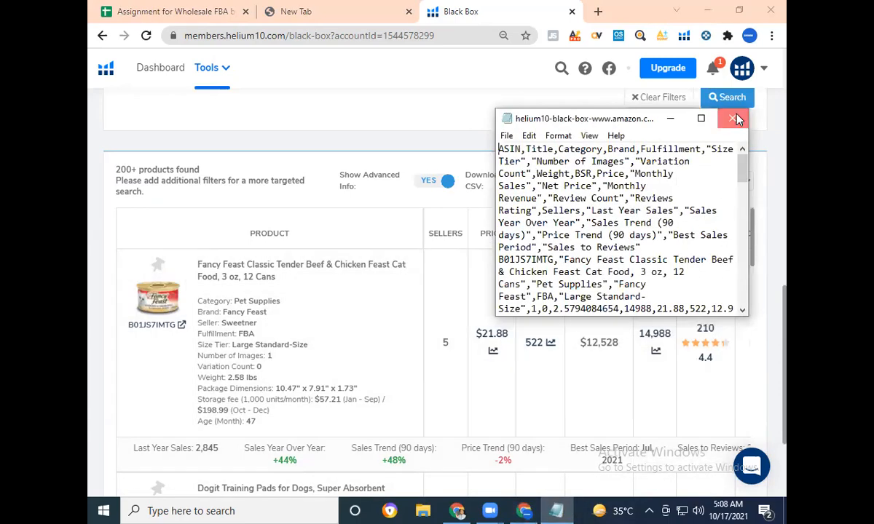
{"action": "left_click", "coordinate": [728, 117]}
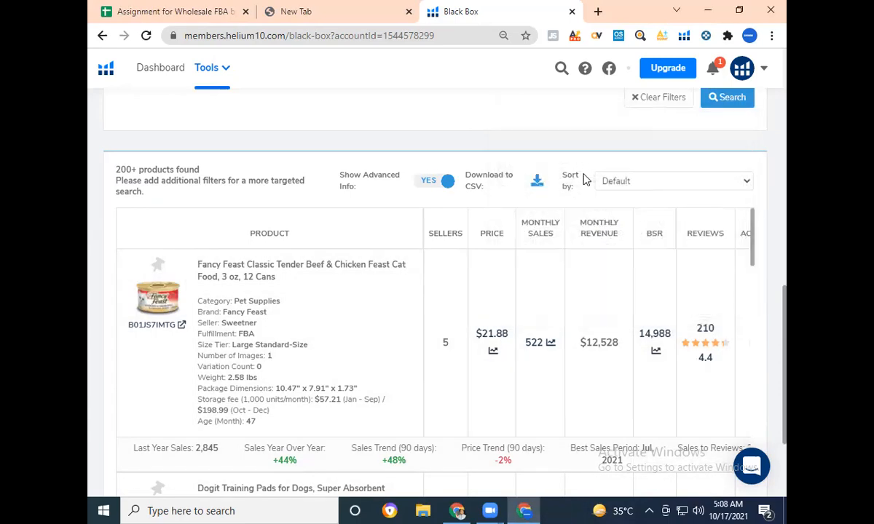
{"action": "left_click", "coordinate": [536, 184]}
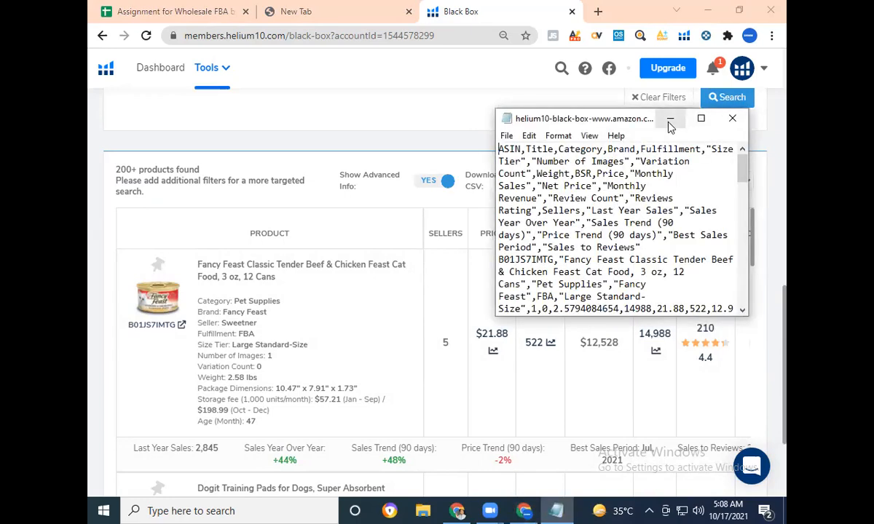
{"action": "left_click", "coordinate": [670, 119]}
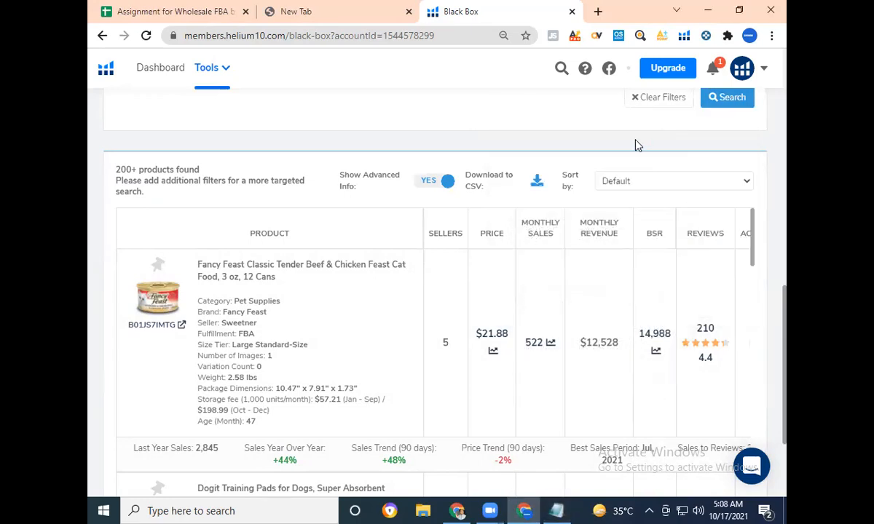
Open Google in a new browser tab and go to Google Drive from its list of apps.
{"action": "left_click", "coordinate": [598, 12]}
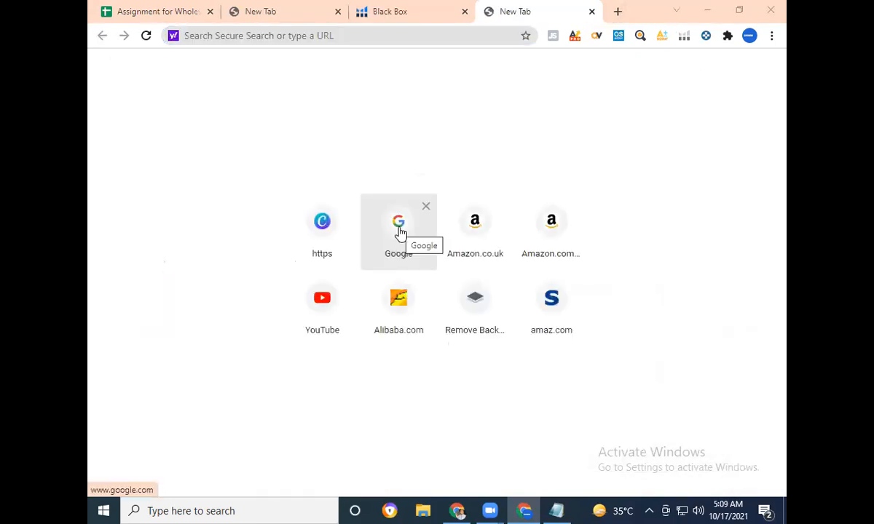
{"action": "left_click", "coordinate": [399, 231]}
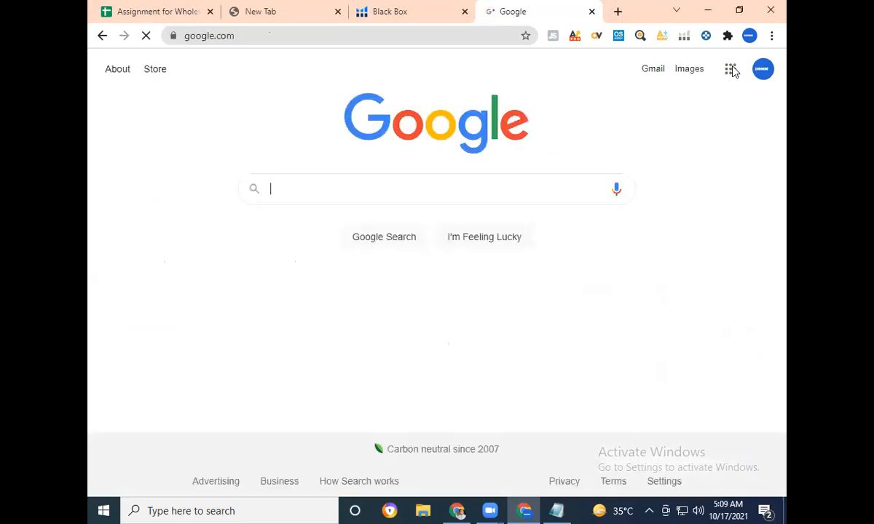
{"action": "left_click", "coordinate": [731, 75]}
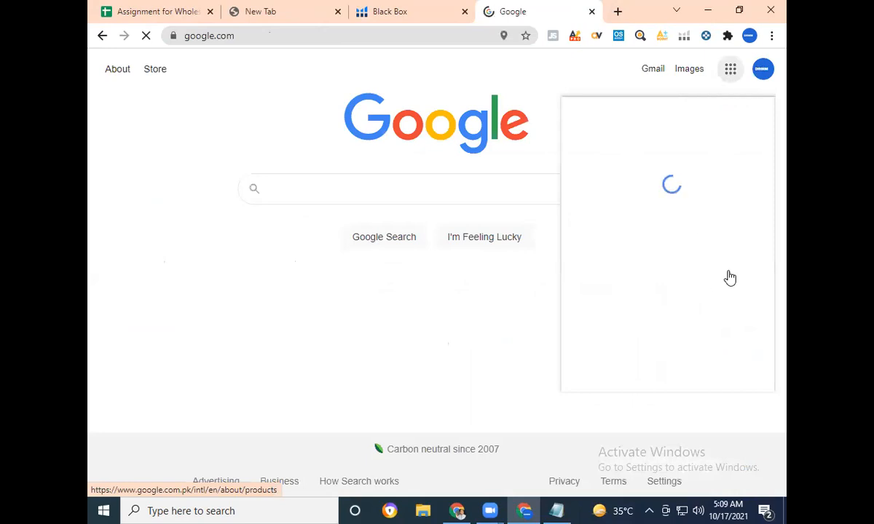
{"action": "scroll", "coordinate": [773, 172], "scroll_direction": "down", "scroll_amount": 2}
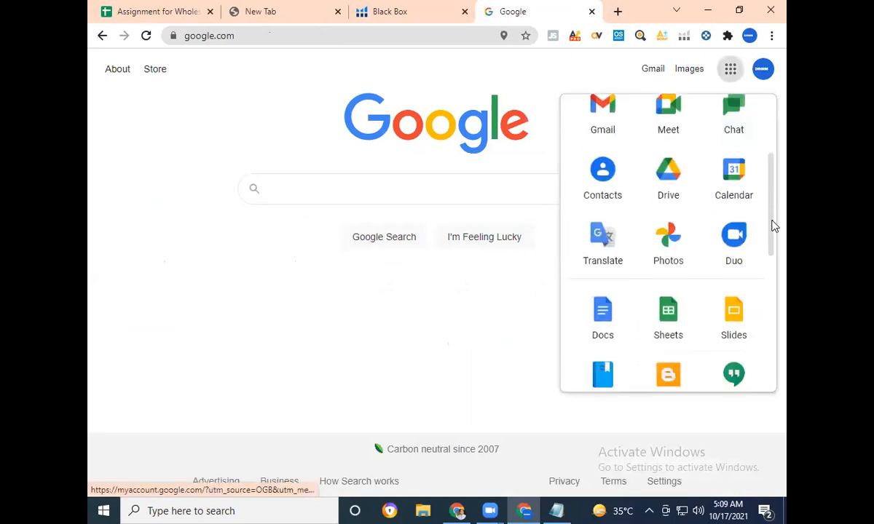
{"action": "left_click", "coordinate": [668, 180]}
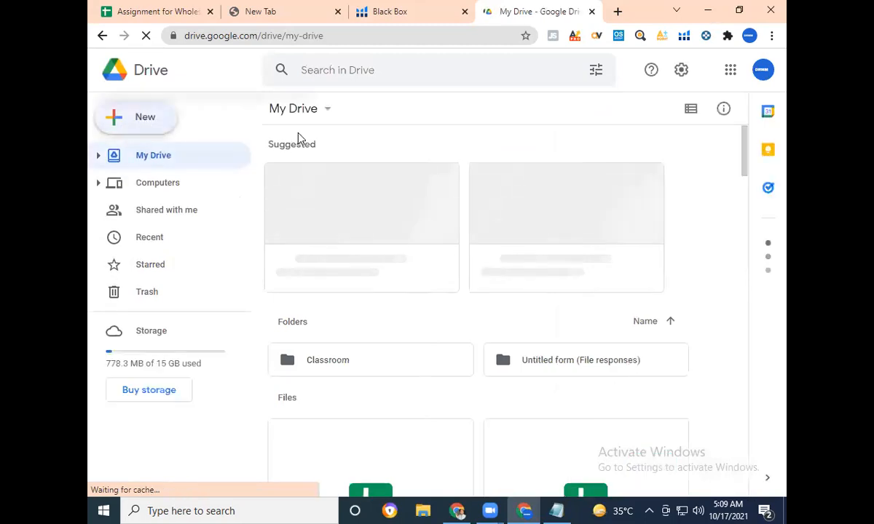
{"action": "left_click", "coordinate": [146, 117]}
{"action": "left_click", "coordinate": [398, 155]}
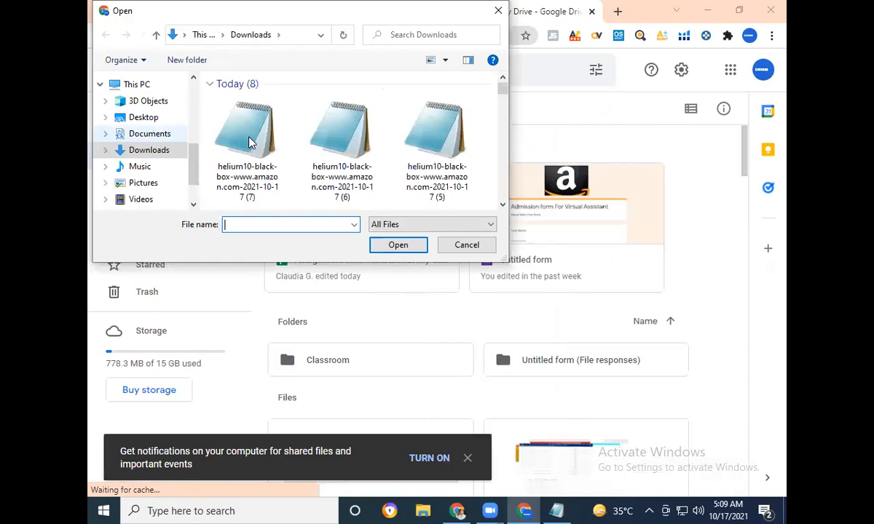
{"action": "left_click", "coordinate": [242, 135]}
{"action": "left_click", "coordinate": [398, 246]}
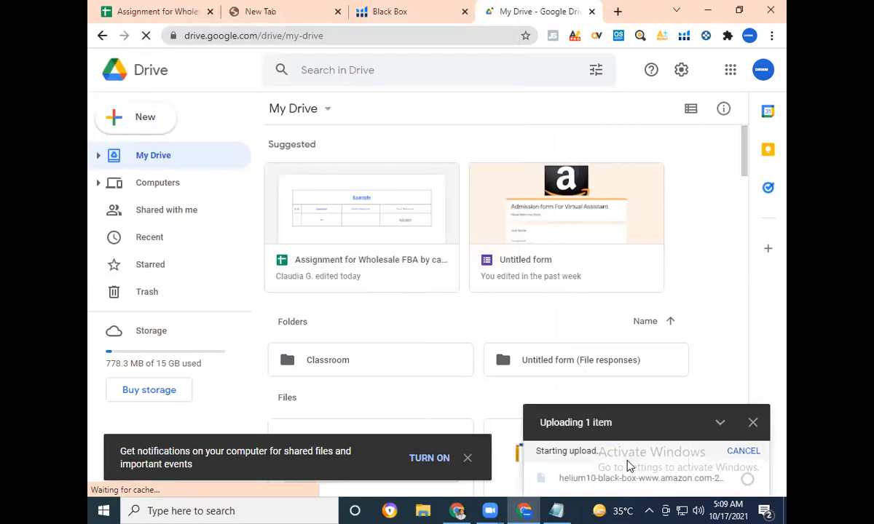
Open the uploaded Black Box CSV file with Google Sheets.
{"action": "left_click", "coordinate": [633, 477]}
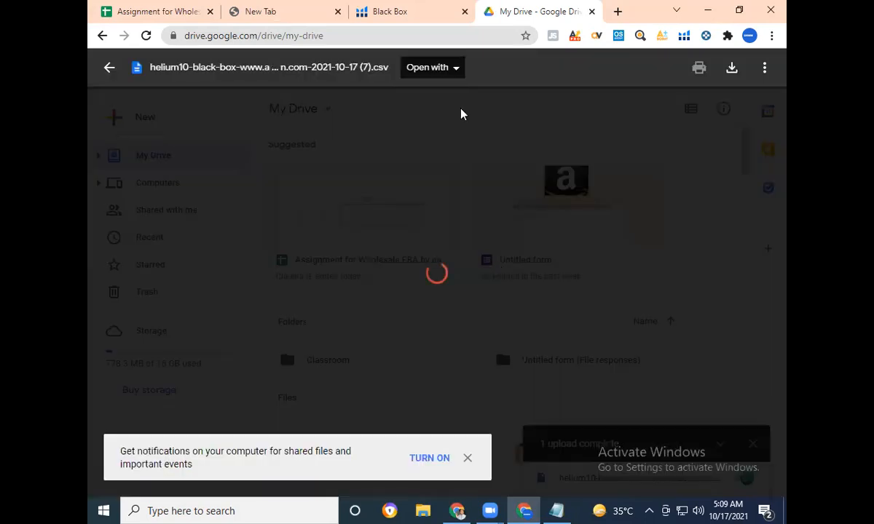
{"action": "left_click", "coordinate": [447, 70]}
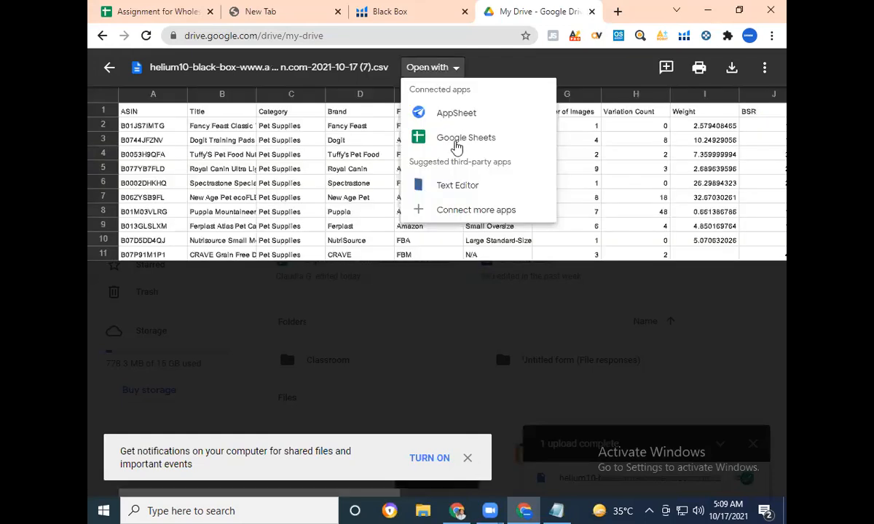
{"action": "left_click", "coordinate": [455, 142]}
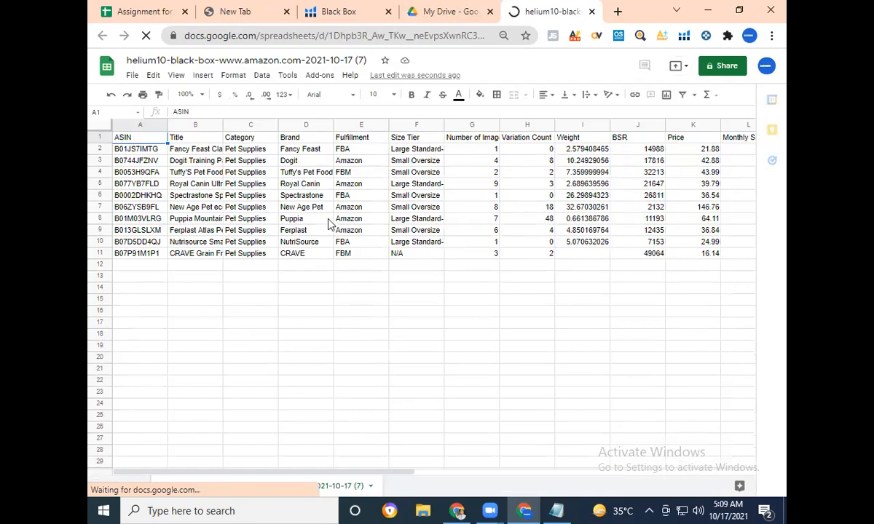
Copy the brand Fancy Feast from the spreadsheet, run a Black Box seller search for it, and check the results.
{"action": "left_click", "coordinate": [316, 158]}
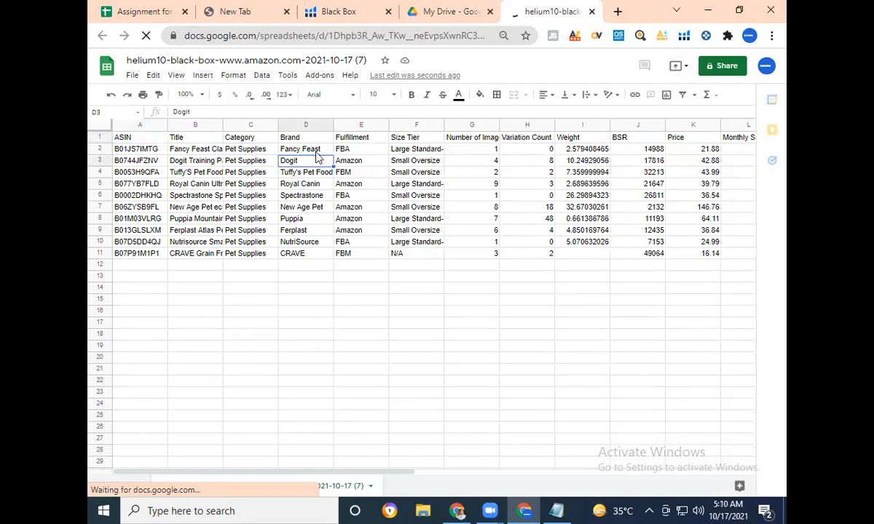
{"action": "left_click", "coordinate": [316, 153]}
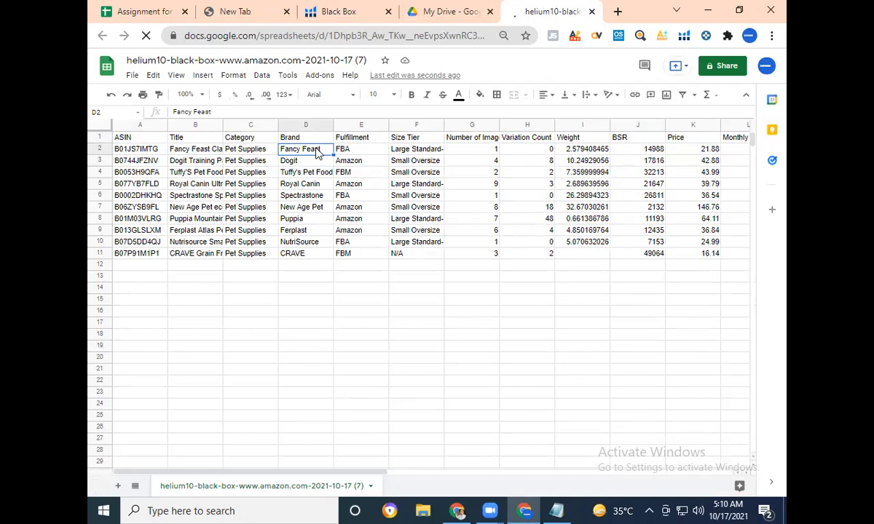
{"action": "left_click", "coordinate": [339, 12]}
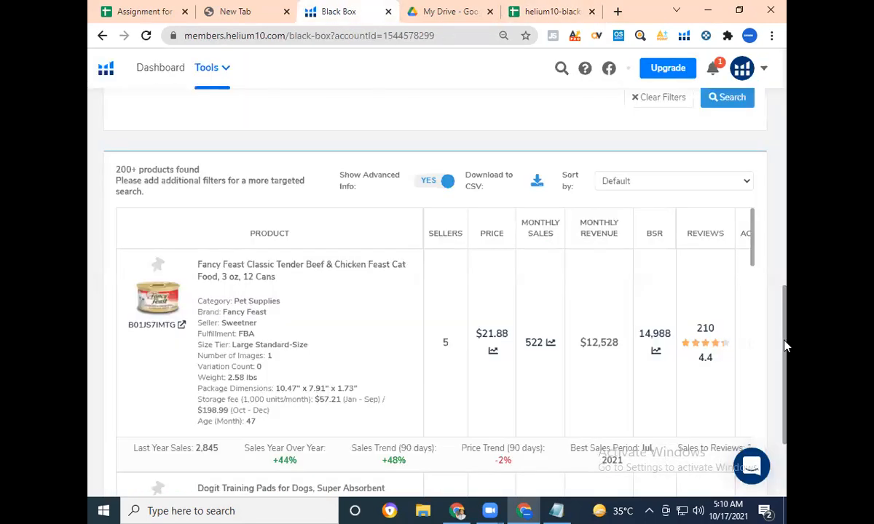
{"action": "left_click", "coordinate": [787, 230]}
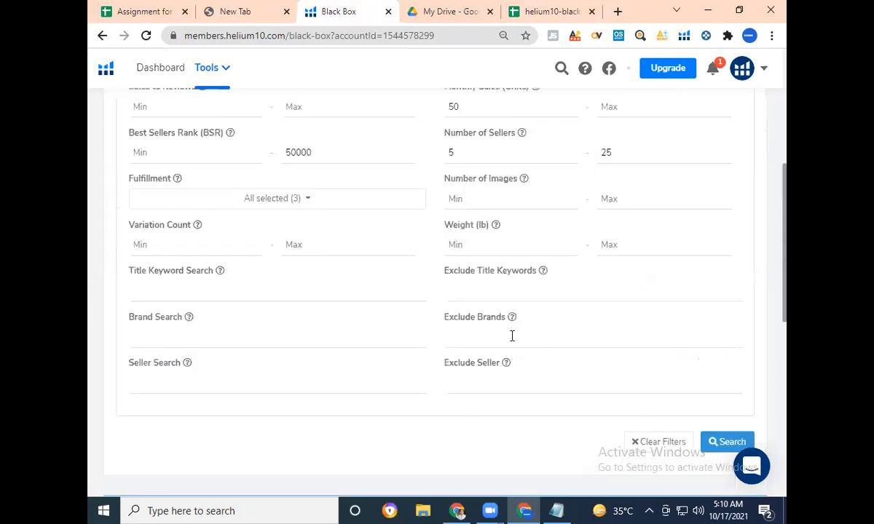
{"action": "left_click", "coordinate": [254, 381]}
{"action": "type", "text": "Fancy Feast"}
{"action": "left_click", "coordinate": [726, 442]}
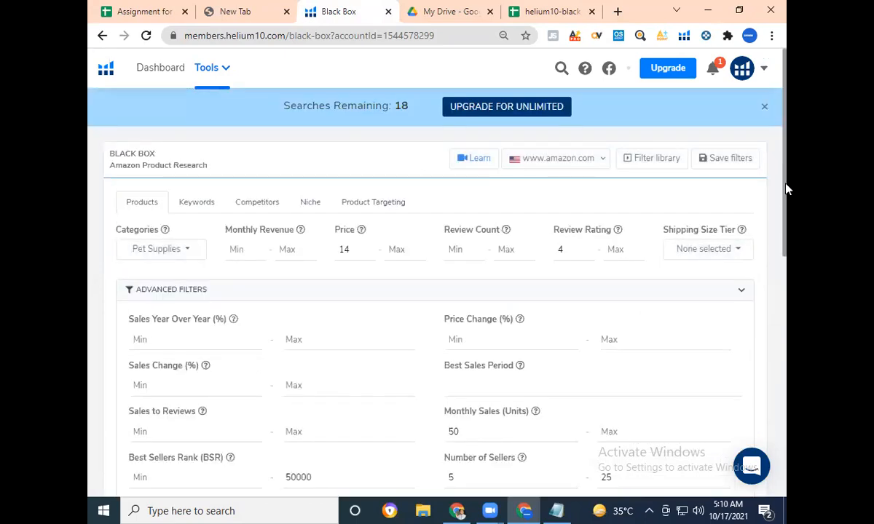
{"action": "scroll", "coordinate": [786, 189], "scroll_direction": "down", "scroll_amount": 5}
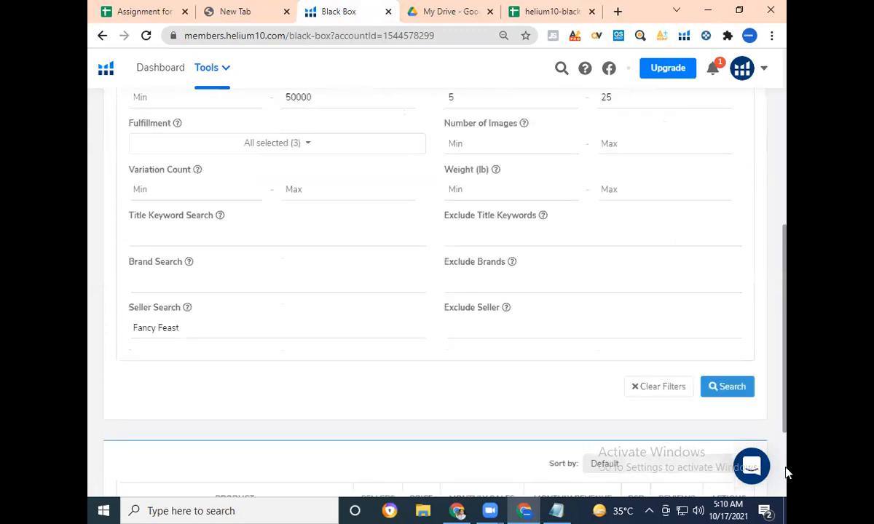
{"action": "scroll", "coordinate": [786, 407], "scroll_direction": "down", "scroll_amount": 2}
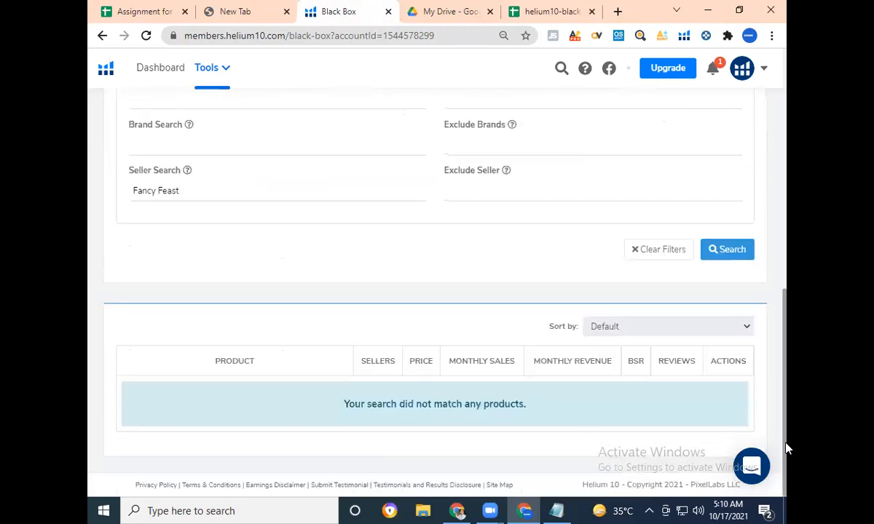
Clear the minimum price and minimum review rating filters from the Pet Supplies search.
{"action": "scroll", "coordinate": [786, 313], "scroll_direction": "up", "scroll_amount": 5}
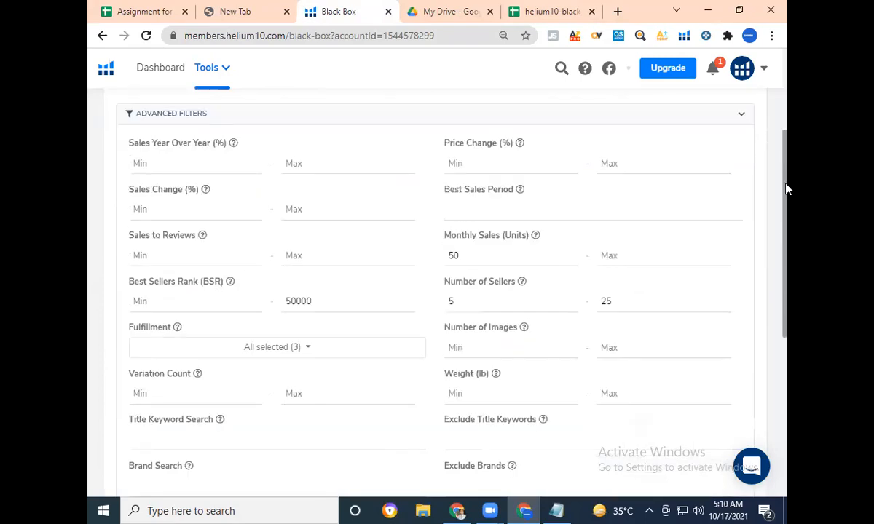
{"action": "scroll", "coordinate": [787, 189], "scroll_direction": "up", "scroll_amount": 2}
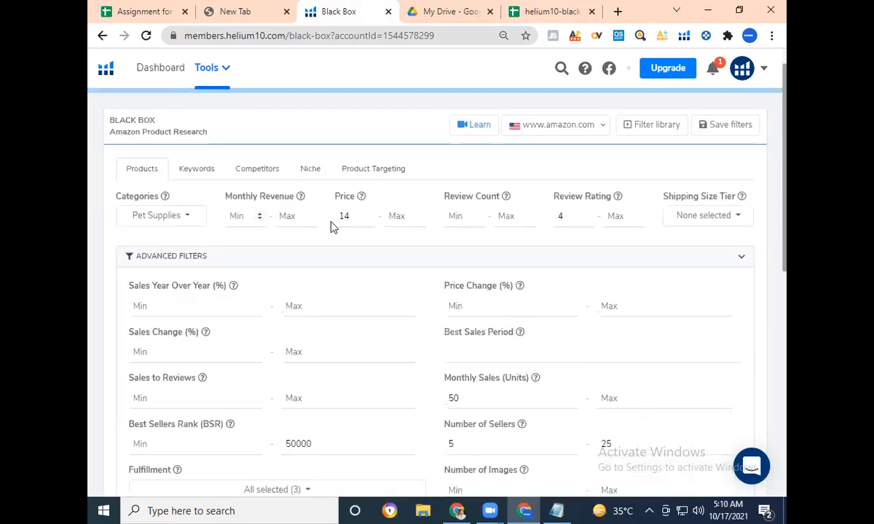
{"action": "double_click", "coordinate": [372, 221]}
{"action": "key", "text": "BackSpace"}
{"action": "left_click_drag", "start_coordinate": [566, 215], "coordinate": [555, 215]}
{"action": "key", "text": "BackSpace"}
Clear the minimum monthly sales, maximum Best Sellers Rank, and both number-of-sellers limits in the advanced filters.
{"action": "scroll", "coordinate": [786, 287], "scroll_direction": "down", "scroll_amount": 5}
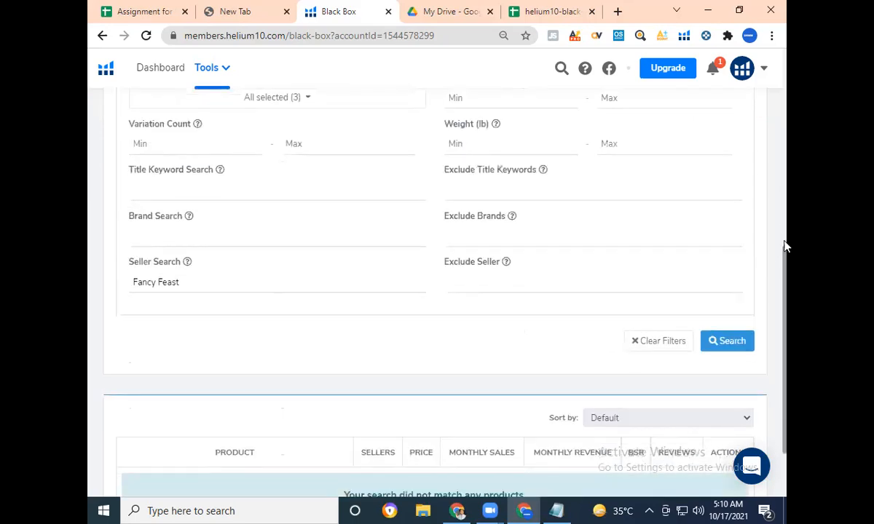
{"action": "scroll", "coordinate": [785, 209], "scroll_direction": "up", "scroll_amount": 3}
{"action": "left_click_drag", "start_coordinate": [477, 218], "coordinate": [429, 218]}
{"action": "key", "text": "BackSpace"}
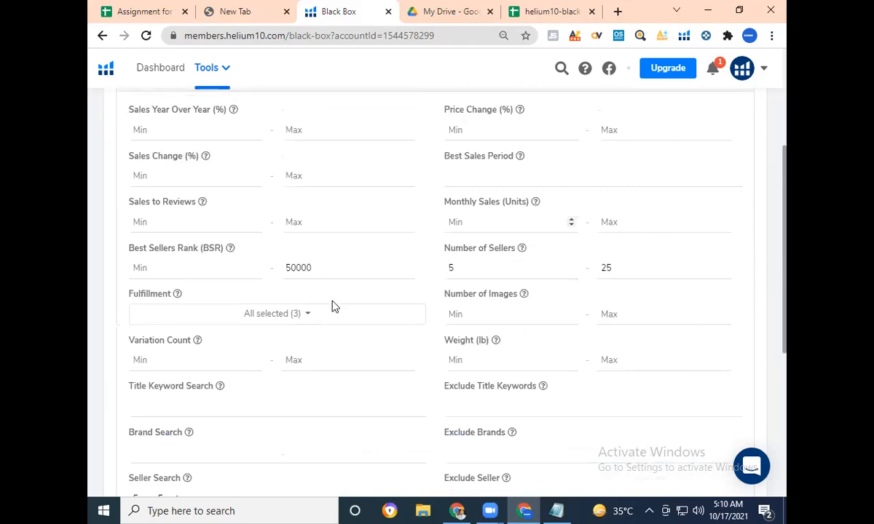
{"action": "left_click_drag", "start_coordinate": [316, 267], "coordinate": [260, 270]}
{"action": "key", "text": "BackSpace"}
{"action": "left_click", "coordinate": [625, 269]}
{"action": "left_click_drag", "start_coordinate": [596, 272], "coordinate": [452, 267]}
{"action": "key", "text": "BackSpace"}
{"action": "key", "text": "BackSpace"}
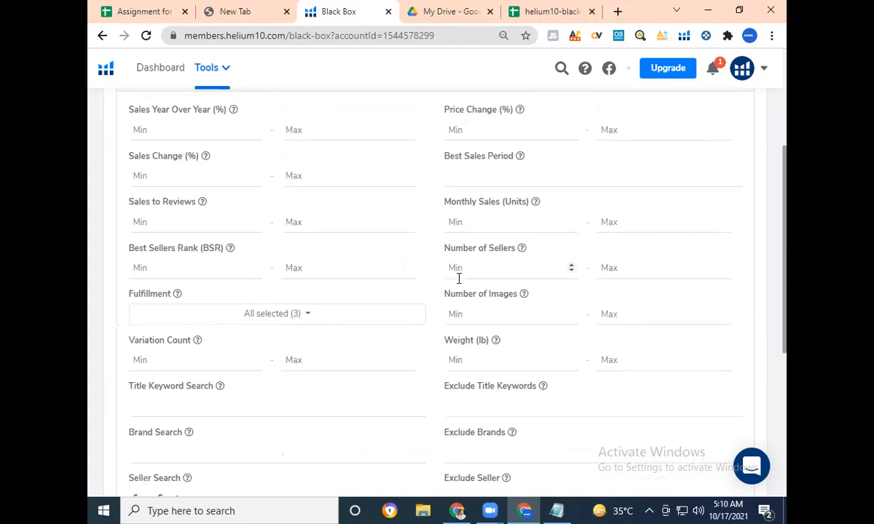
Rerun the Fancy Feast seller search with the cleared filters and check the product results.
{"action": "scroll", "coordinate": [780, 190], "scroll_direction": "up", "scroll_amount": 2}
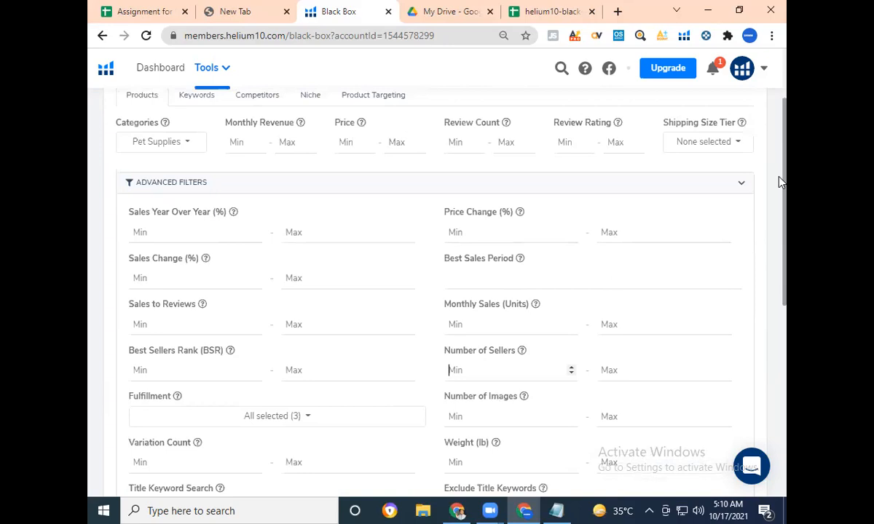
{"action": "left_click_drag", "start_coordinate": [781, 182], "coordinate": [786, 376]}
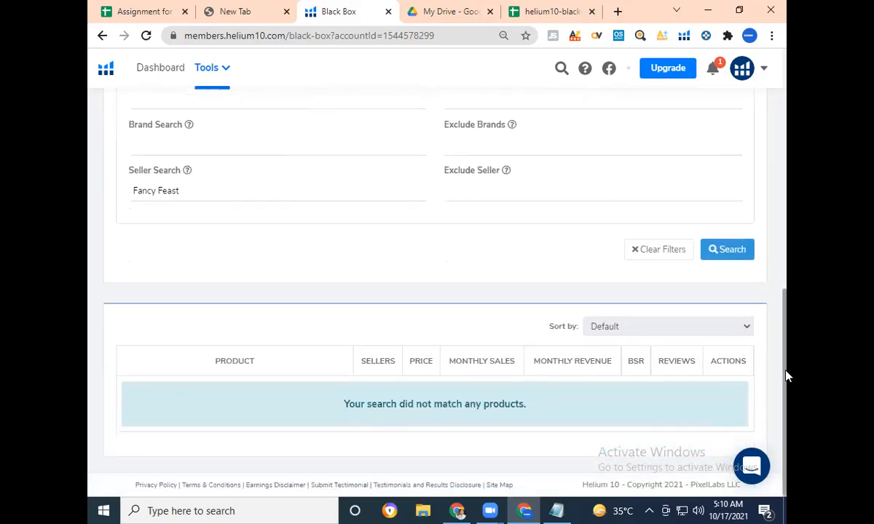
{"action": "left_click", "coordinate": [728, 251]}
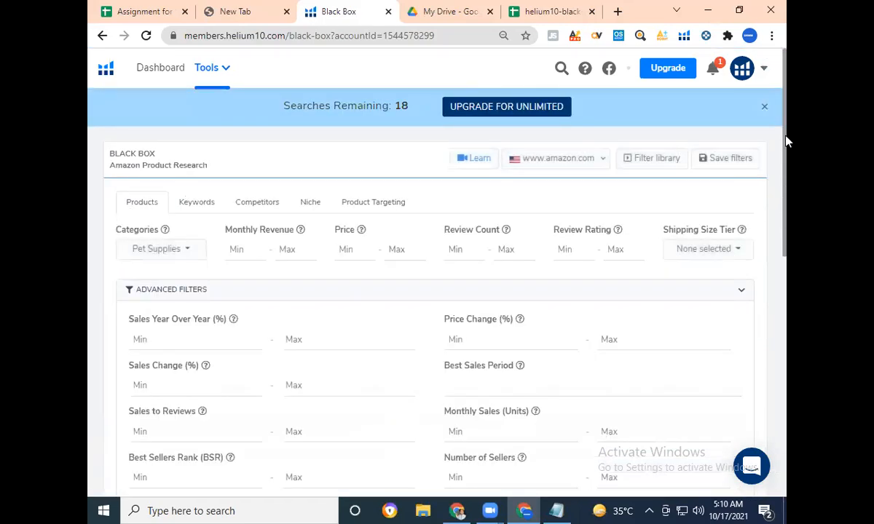
{"action": "left_click_drag", "start_coordinate": [786, 160], "coordinate": [786, 411]}
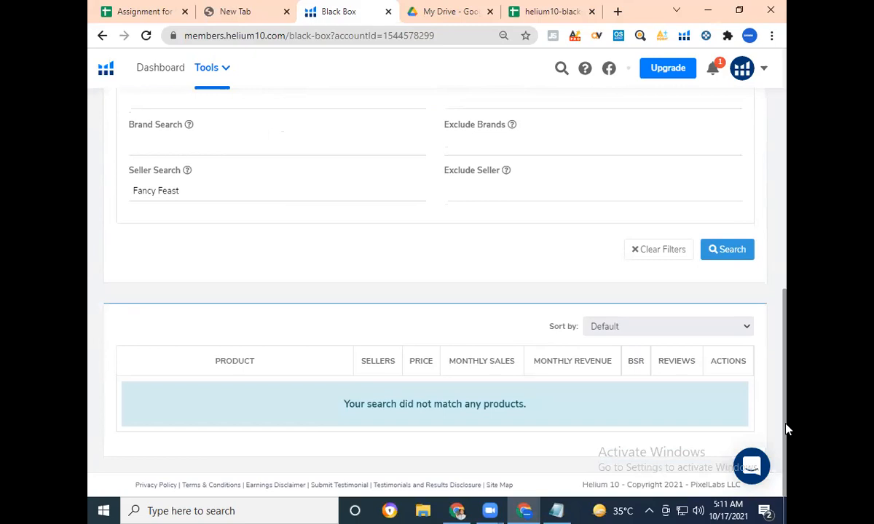
Copy the brand Dogit from the spreadsheet, run a Black Box seller search for it, and check the product results.
{"action": "left_click", "coordinate": [524, 9]}
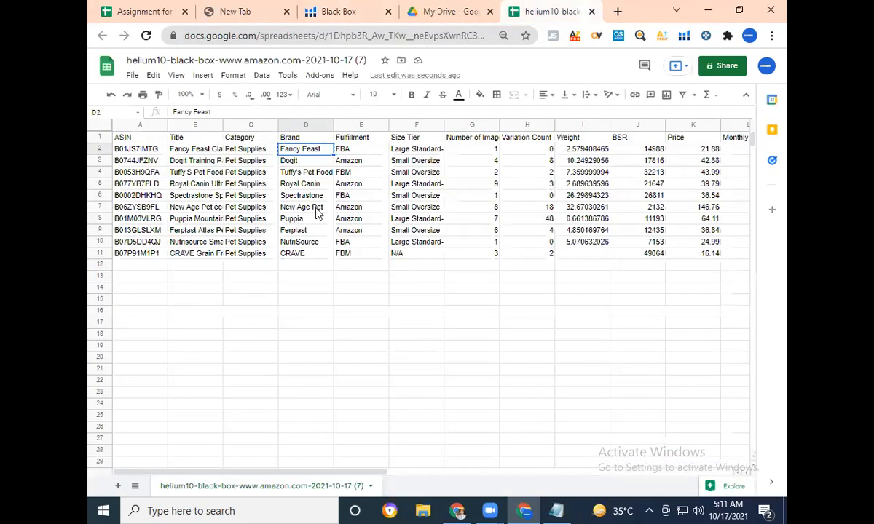
{"action": "key", "text": "ctrl+c"}
{"action": "left_click", "coordinate": [314, 162]}
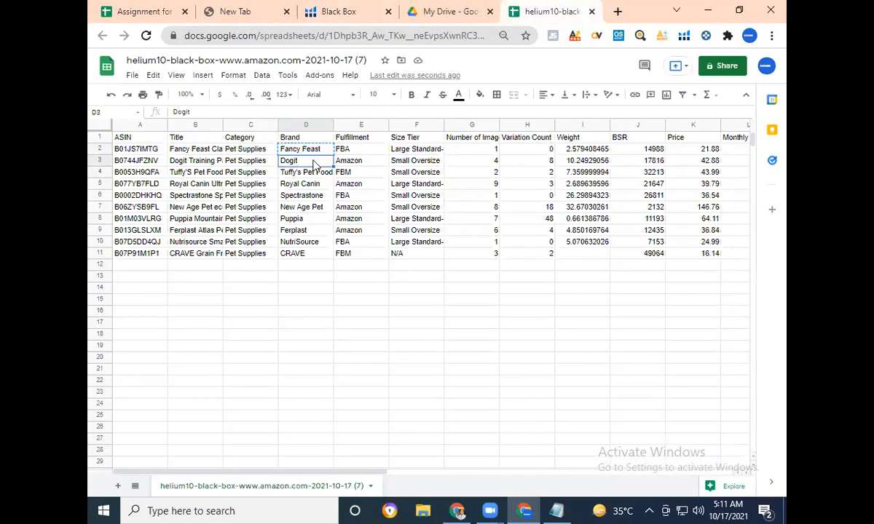
{"action": "key", "text": "ctrl+c"}
{"action": "left_click", "coordinate": [364, 6]}
{"action": "left_click_drag", "start_coordinate": [192, 188], "coordinate": [108, 160]}
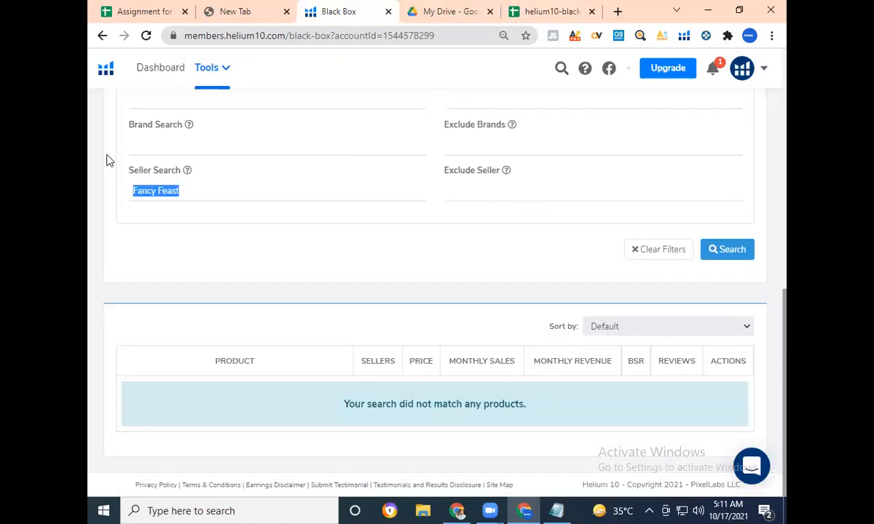
{"action": "key", "text": "ctrl+v"}
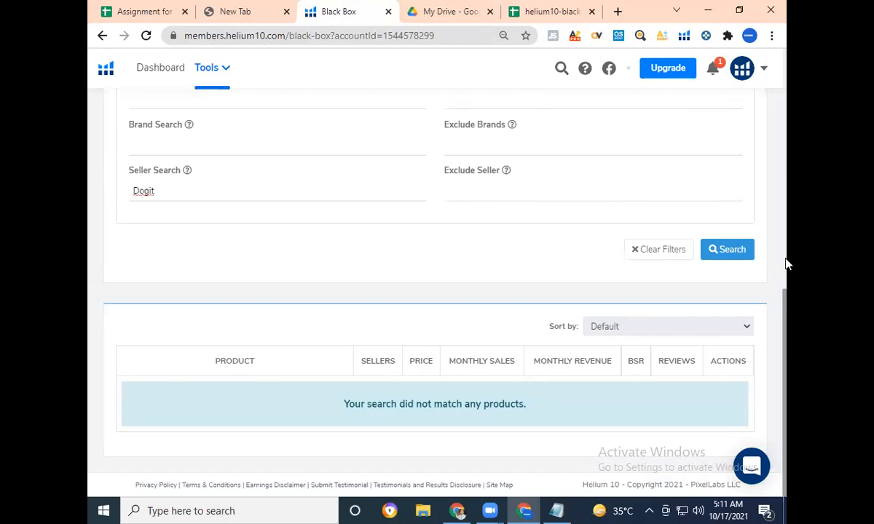
{"action": "left_click", "coordinate": [727, 250]}
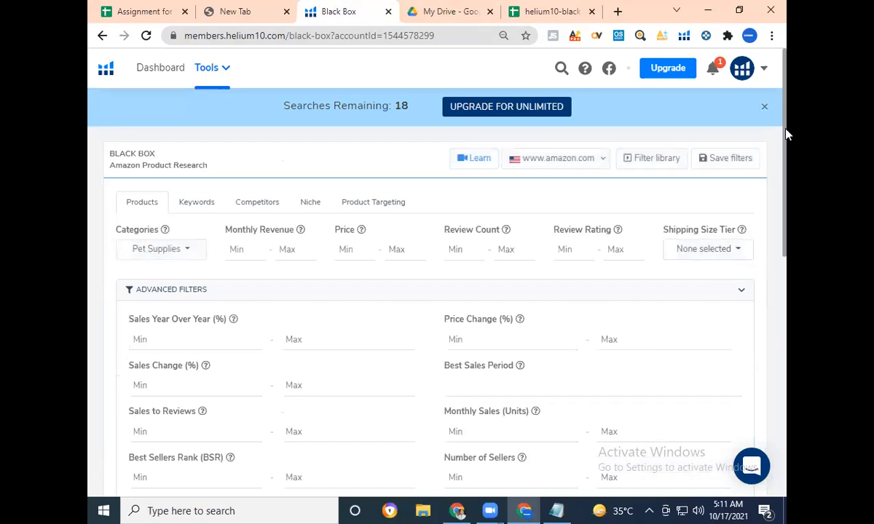
{"action": "left_click_drag", "start_coordinate": [787, 134], "coordinate": [761, 388]}
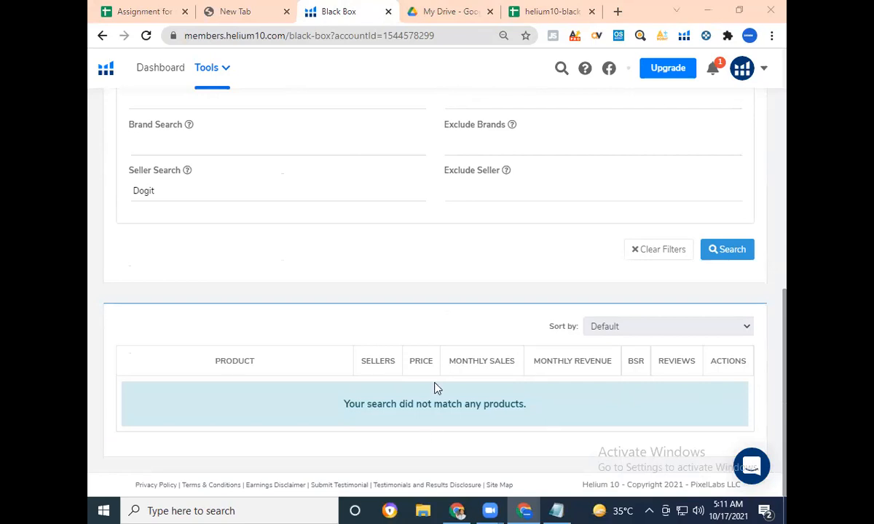
Deselect all fulfillment types in the advanced filters and review the category selection, keeping Pet Supplies.
{"action": "left_click_drag", "start_coordinate": [786, 352], "coordinate": [785, 249]}
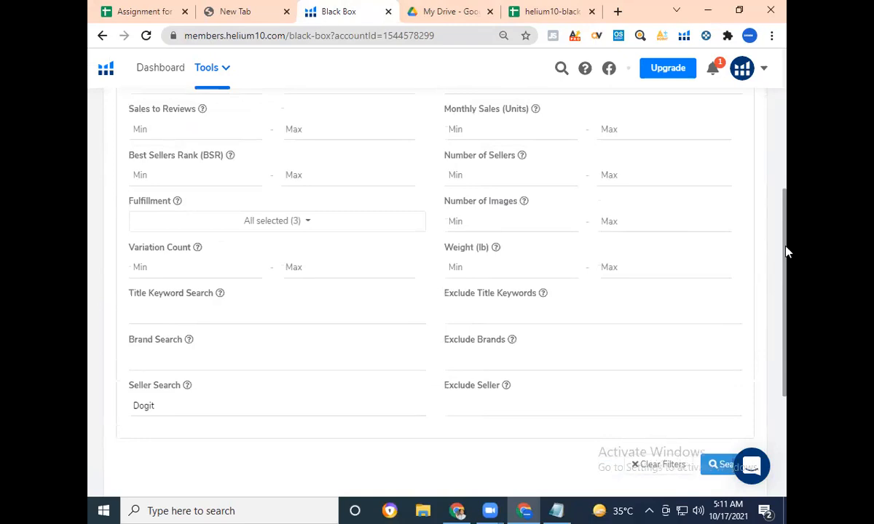
{"action": "left_click", "coordinate": [281, 224]}
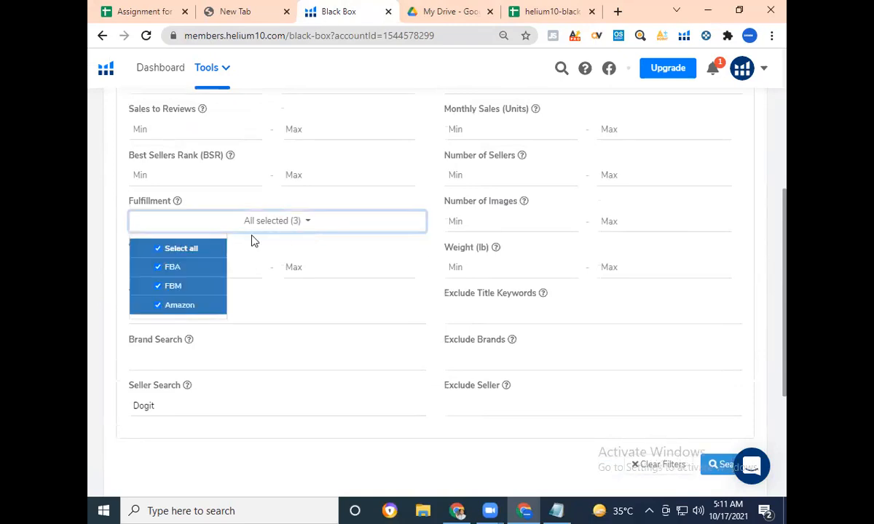
{"action": "left_click", "coordinate": [195, 253]}
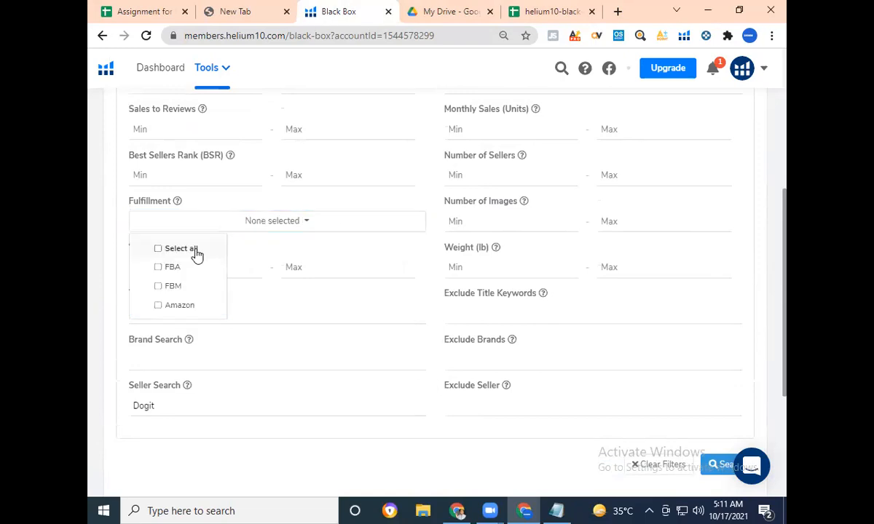
{"action": "left_click", "coordinate": [325, 229]}
{"action": "left_click_drag", "start_coordinate": [786, 286], "coordinate": [773, 163]}
{"action": "left_click", "coordinate": [166, 201]}
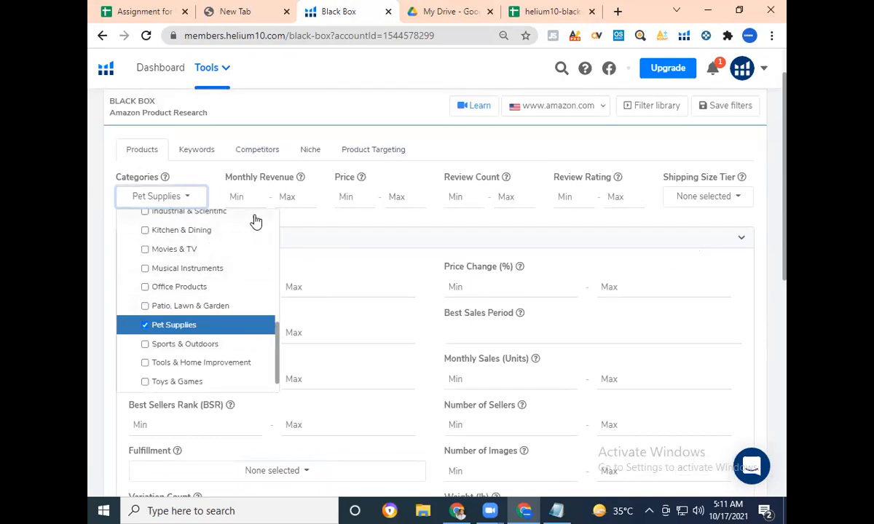
{"action": "left_click", "coordinate": [184, 200]}
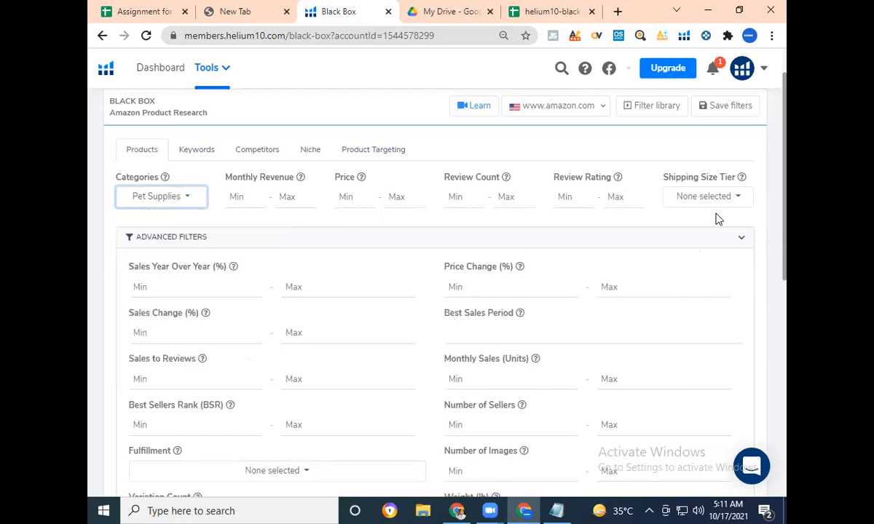
Rerun the Dogit seller search with no fulfillment type selected.
{"action": "left_click", "coordinate": [787, 341]}
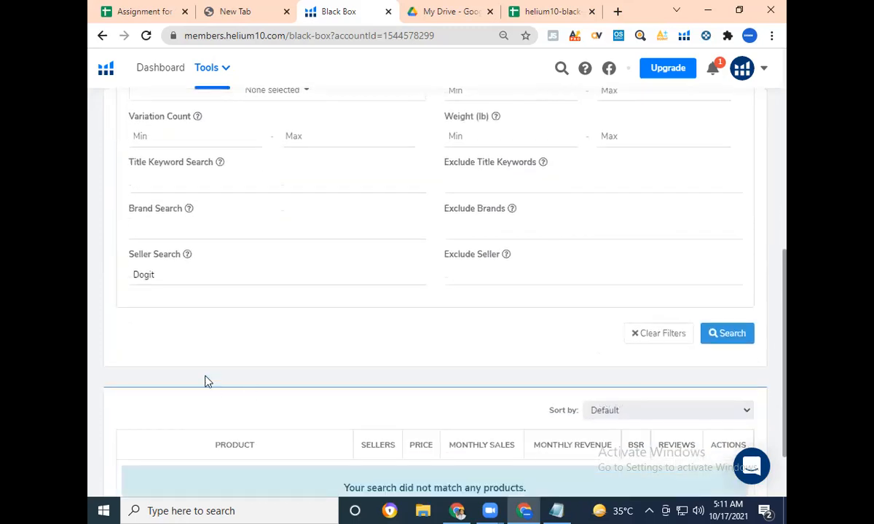
{"action": "left_click_drag", "start_coordinate": [162, 268], "coordinate": [110, 274]}
{"action": "key", "text": "ctrl+v"}
{"action": "left_click", "coordinate": [726, 333]}
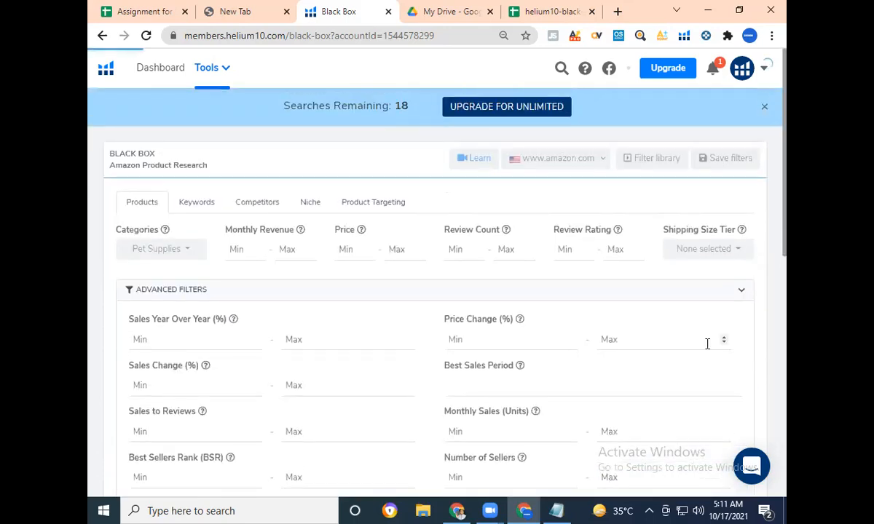
{"action": "left_click_drag", "start_coordinate": [786, 171], "coordinate": [631, 299]}
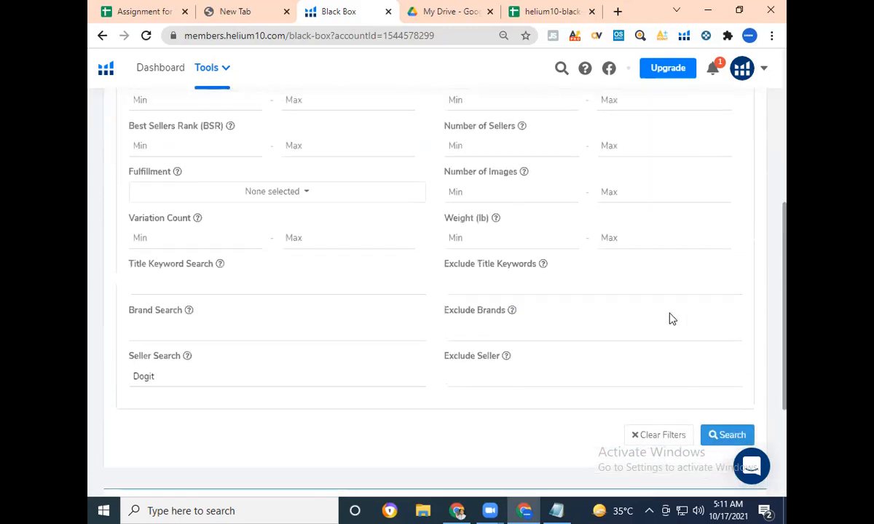
Copy the brand Tuffy's Pet Food from the spreadsheet, run a Black Box seller search for it, and check the results.
{"action": "left_click", "coordinate": [510, 9]}
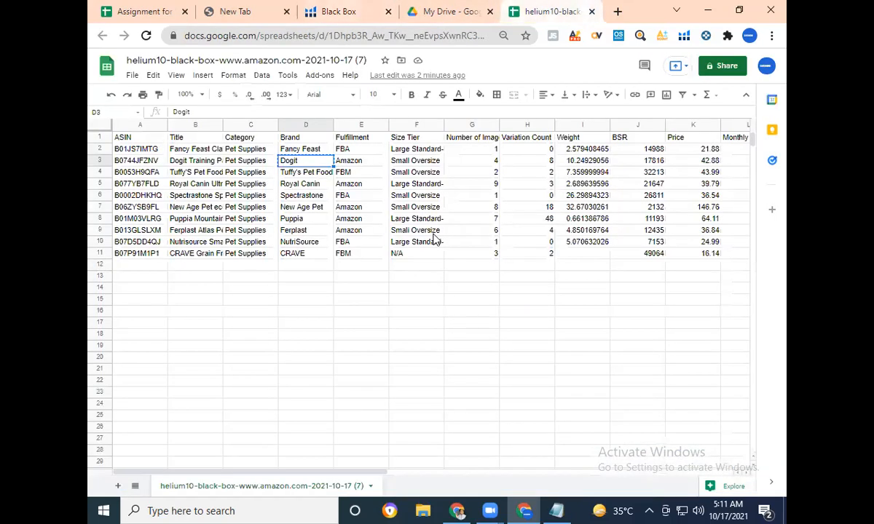
{"action": "left_click", "coordinate": [301, 196]}
{"action": "key", "text": "Up"}
{"action": "key", "text": "Up"}
{"action": "key", "text": "ctrl+c"}
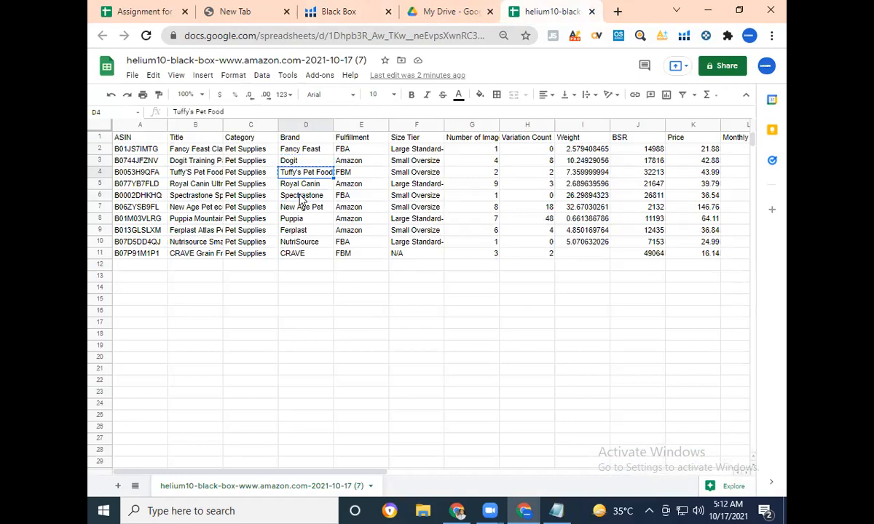
{"action": "left_click", "coordinate": [342, 10]}
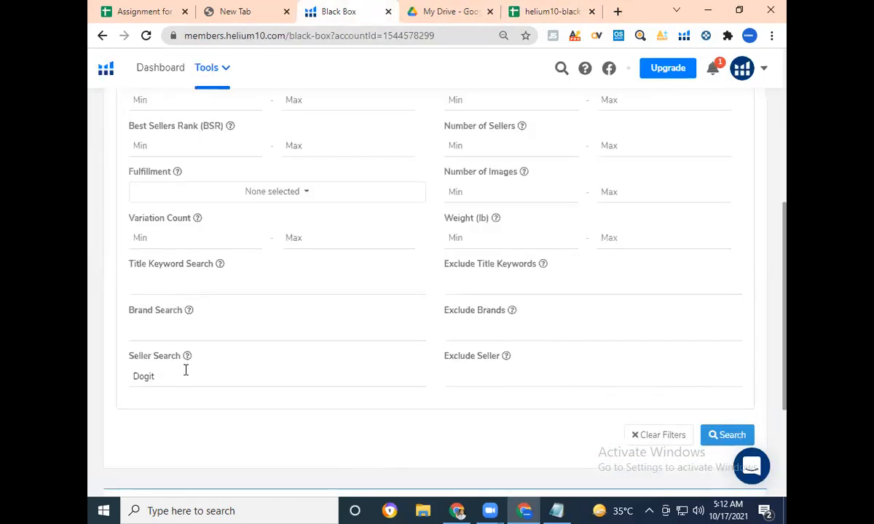
{"action": "left_click_drag", "start_coordinate": [185, 374], "coordinate": [123, 374]}
{"action": "key", "text": "ctrl+v"}
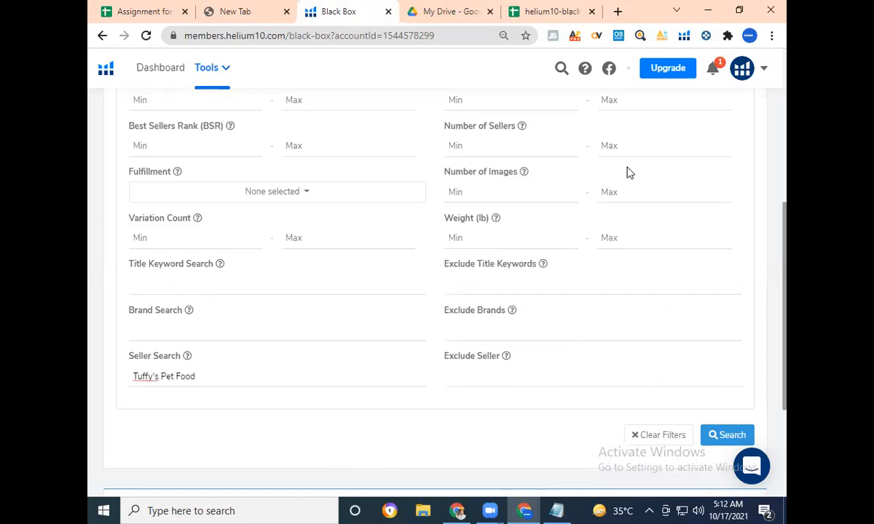
{"action": "left_click", "coordinate": [728, 435]}
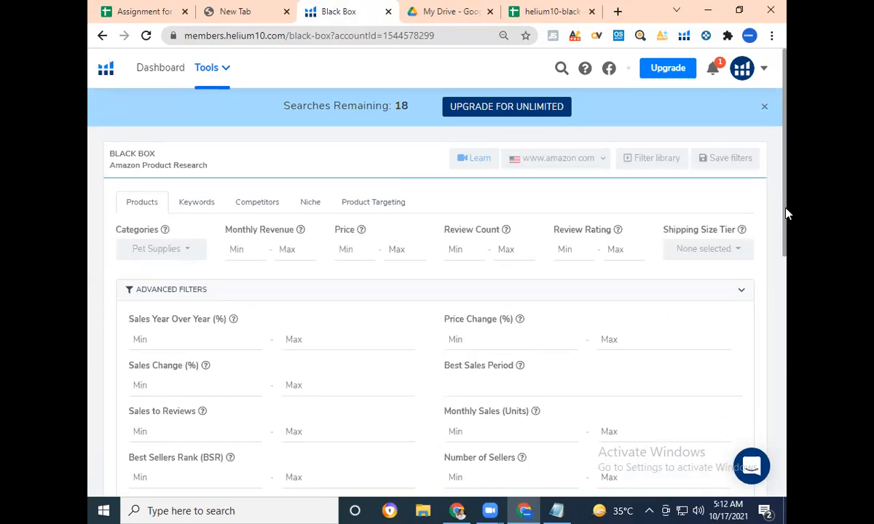
{"action": "left_click_drag", "start_coordinate": [786, 221], "coordinate": [785, 484]}
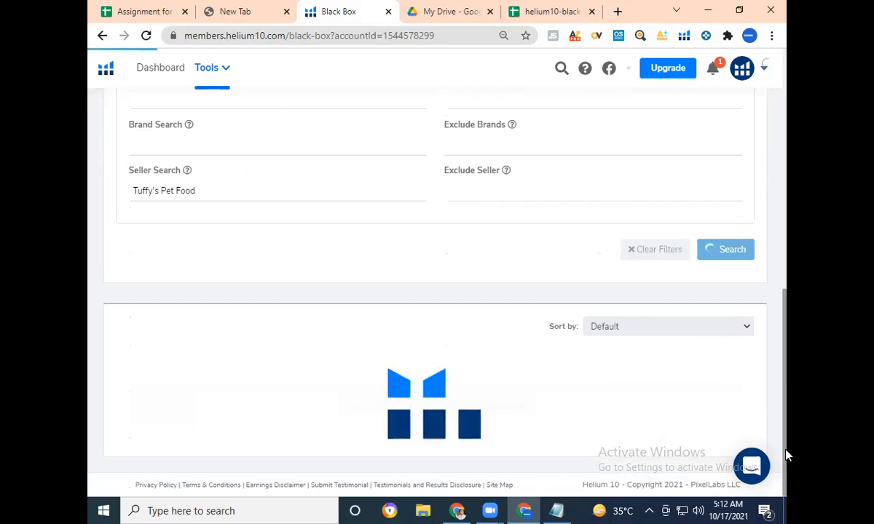
{"action": "left_click_drag", "start_coordinate": [786, 273], "coordinate": [786, 501]}
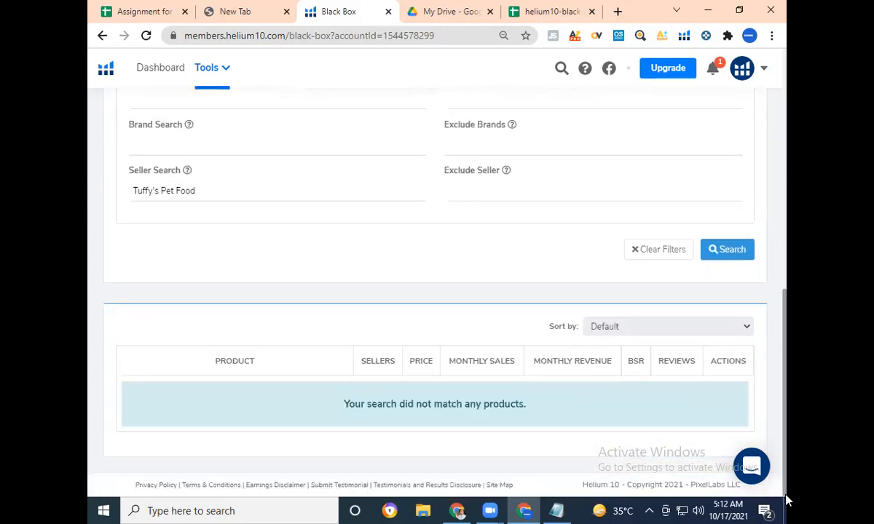
Copy the brand Royal Canin from the spreadsheet and run a Black Box seller search for it.
{"action": "left_click", "coordinate": [553, 10]}
{"action": "left_click", "coordinate": [302, 185]}
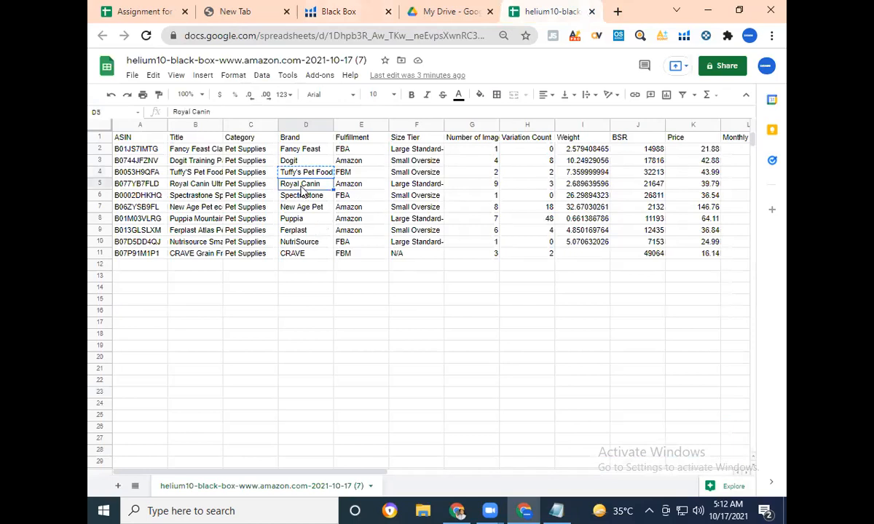
{"action": "key", "text": "ctrl+c"}
{"action": "left_click", "coordinate": [339, 11]}
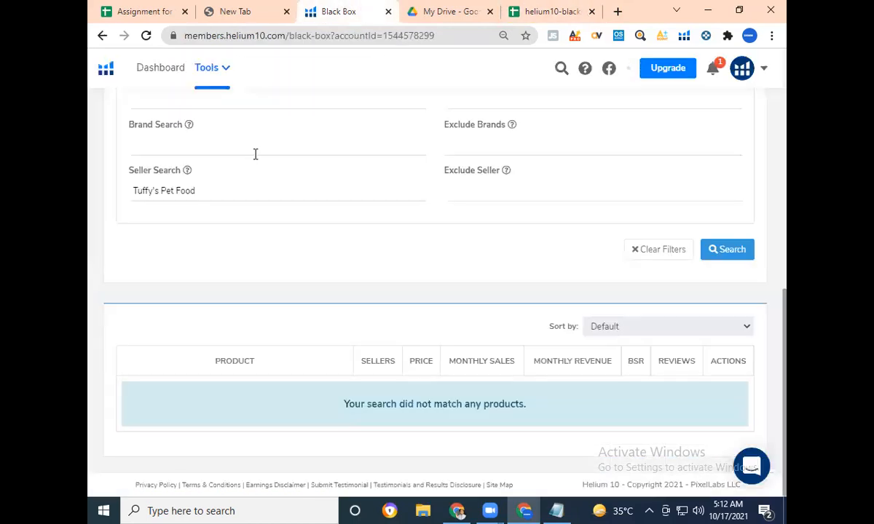
{"action": "left_click_drag", "start_coordinate": [207, 193], "coordinate": [93, 177]}
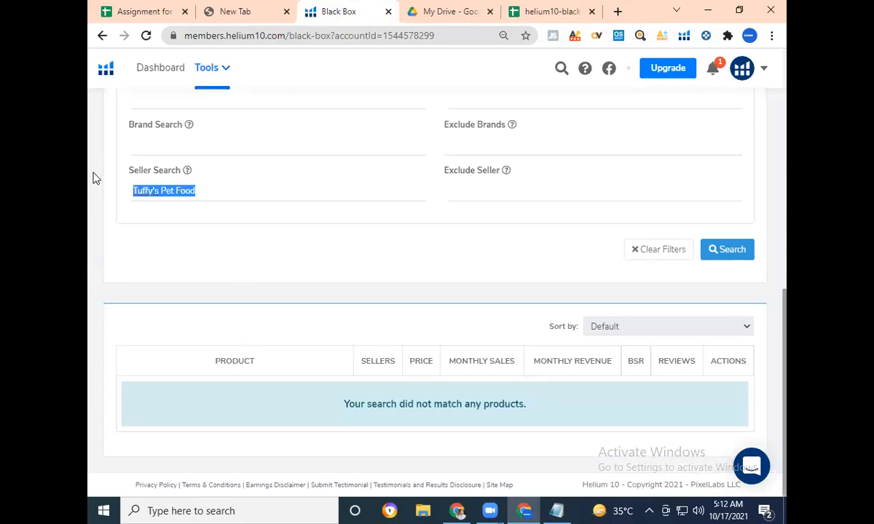
{"action": "key", "text": "ctrl+v"}
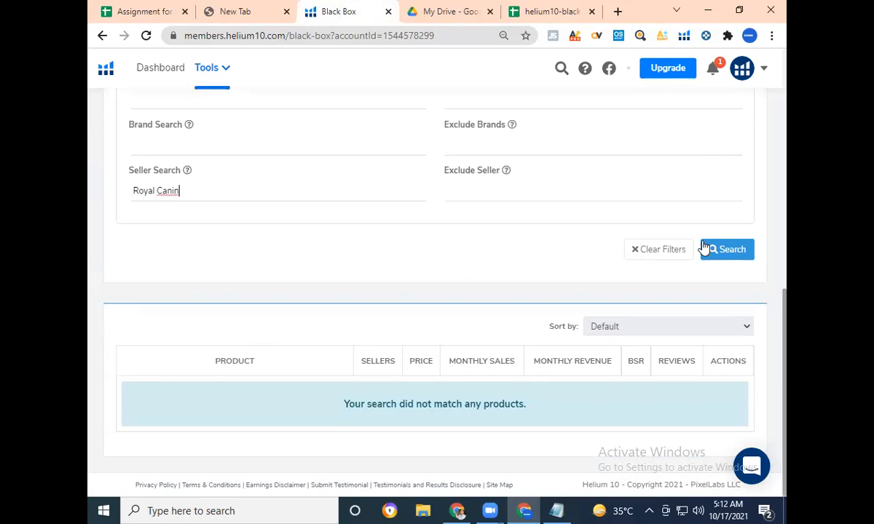
{"action": "left_click", "coordinate": [729, 252]}
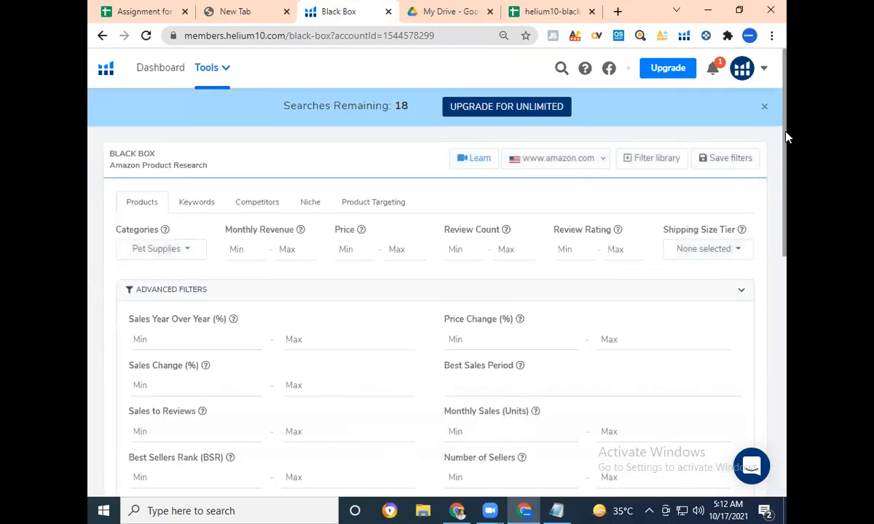
{"action": "mouse_move", "coordinate": [786, 118]}
{"action": "left_mouse_down"}
{"action": "mouse_move", "coordinate": [786, 396]}
{"action": "mouse_move", "coordinate": [785, 120]}
{"action": "left_mouse_up"}
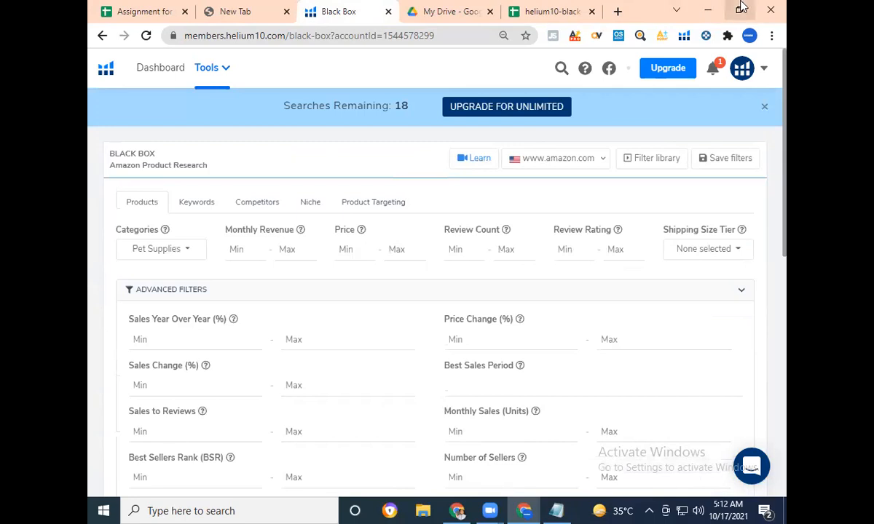
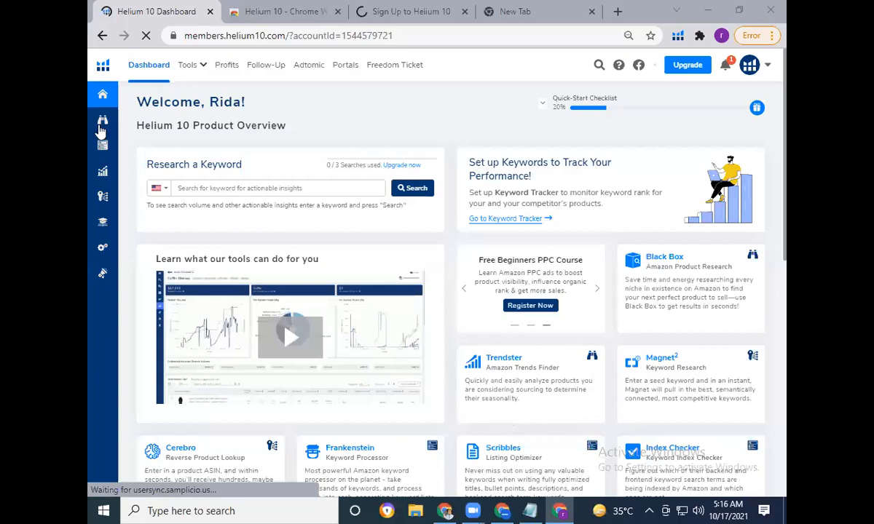
Open Black Box from the Helium 10 dashboard and filter for the Pet Supplies category with a minimum price of 14.
{"action": "mouse_move", "coordinate": [102, 123]}
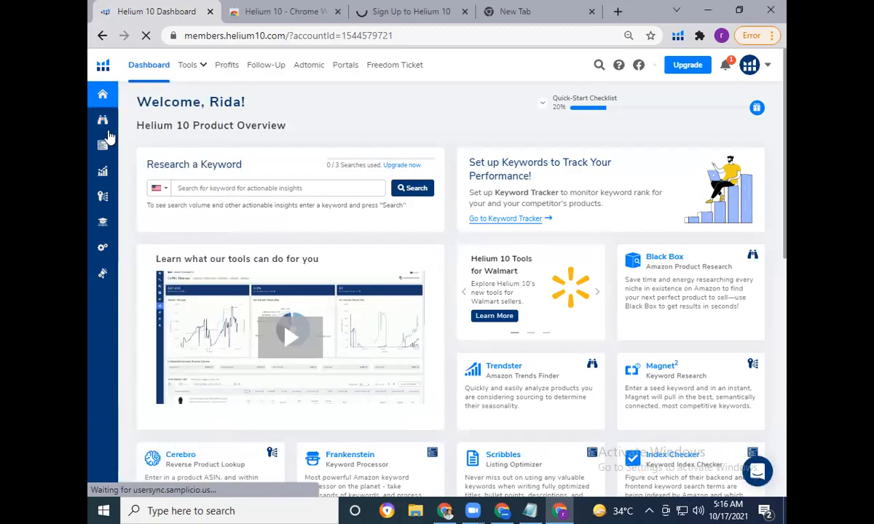
{"action": "left_click", "coordinate": [165, 149]}
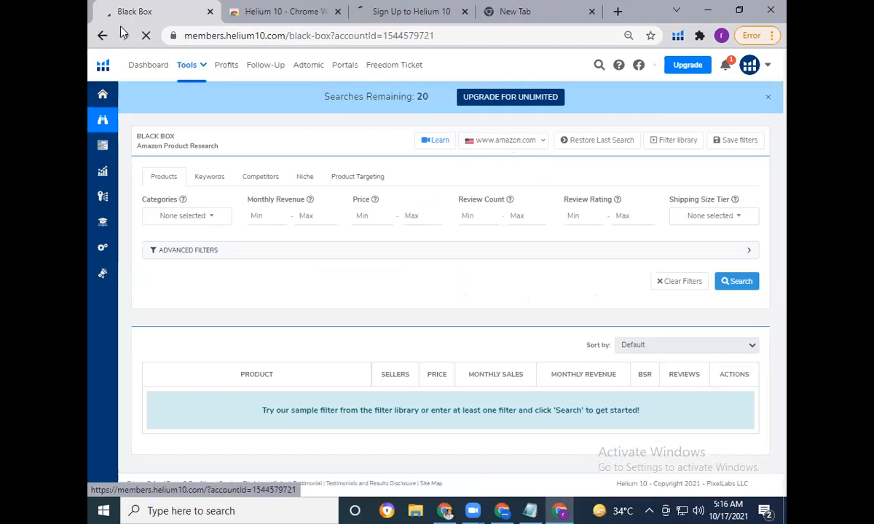
{"action": "left_click", "coordinate": [187, 217]}
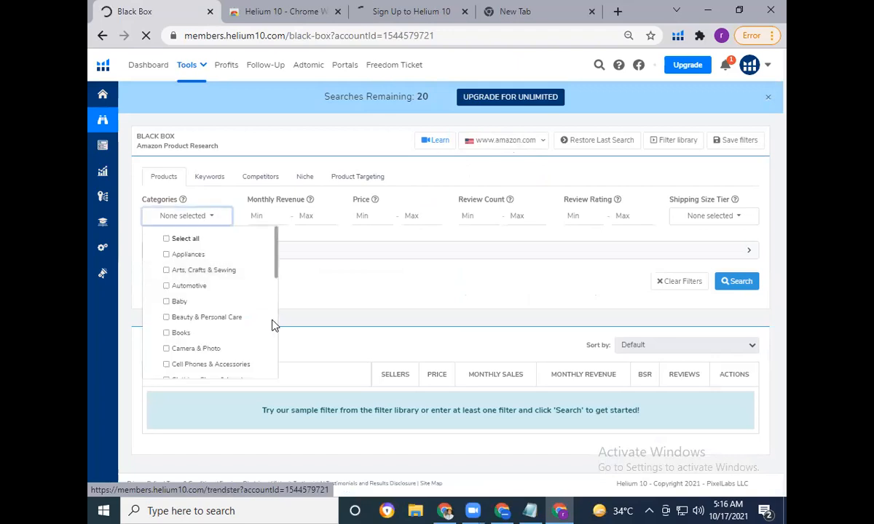
{"action": "scroll", "coordinate": [274, 328], "scroll_direction": "down", "scroll_amount": 5}
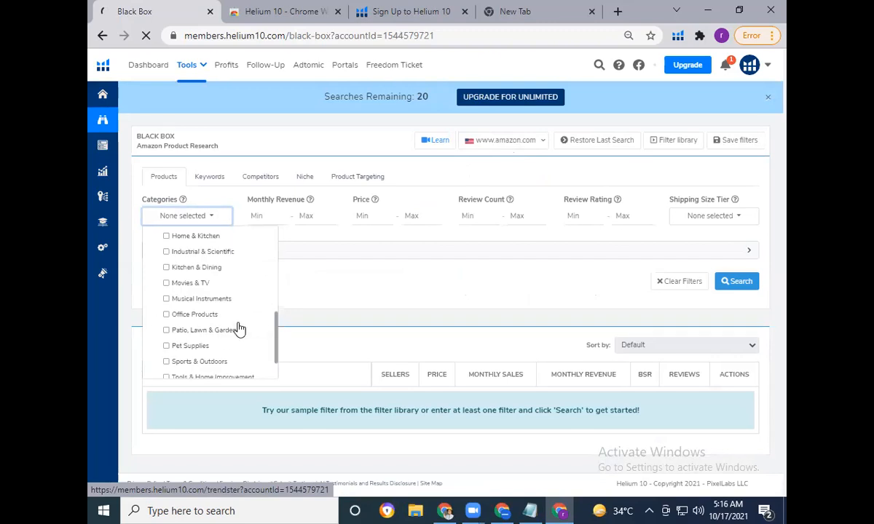
{"action": "left_click_drag", "start_coordinate": [277, 343], "coordinate": [275, 349]}
{"action": "left_click", "coordinate": [193, 216]}
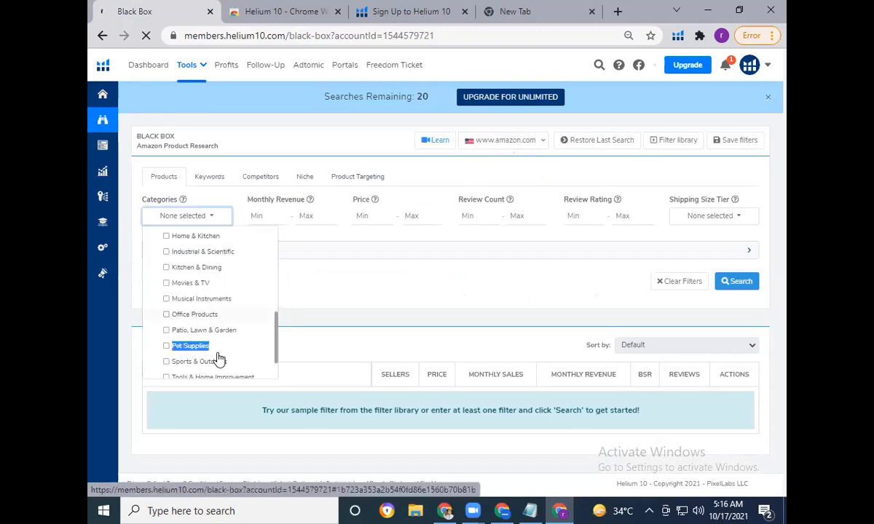
{"action": "left_click", "coordinate": [167, 347]}
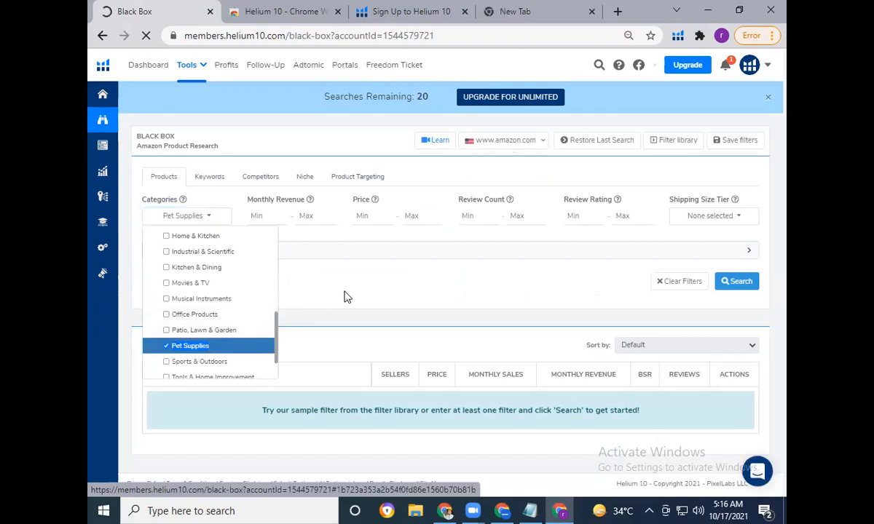
{"action": "left_click", "coordinate": [368, 292]}
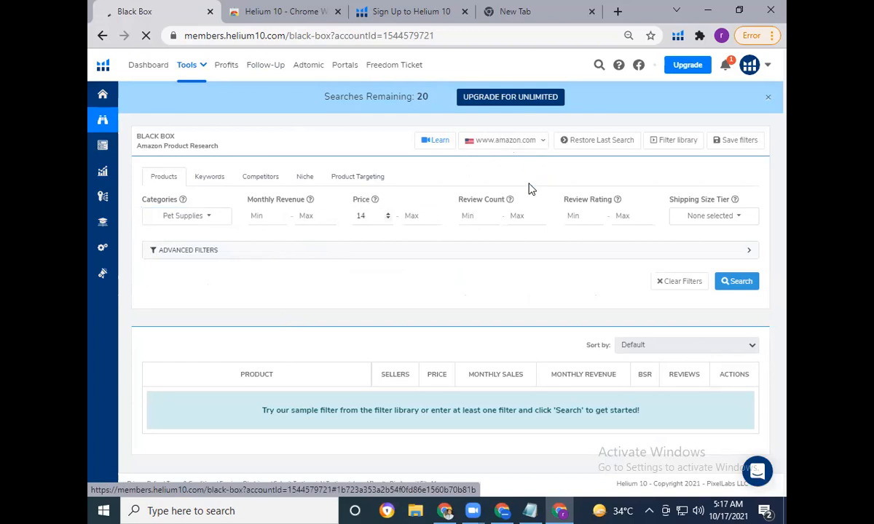
Filter for a minimum review rating of 4, at least 50 monthly unit sales and a Best Sellers Rank from 1 to 50000.
{"action": "left_click", "coordinate": [580, 215]}
{"action": "type", "text": "4"}
{"action": "left_click", "coordinate": [599, 252]}
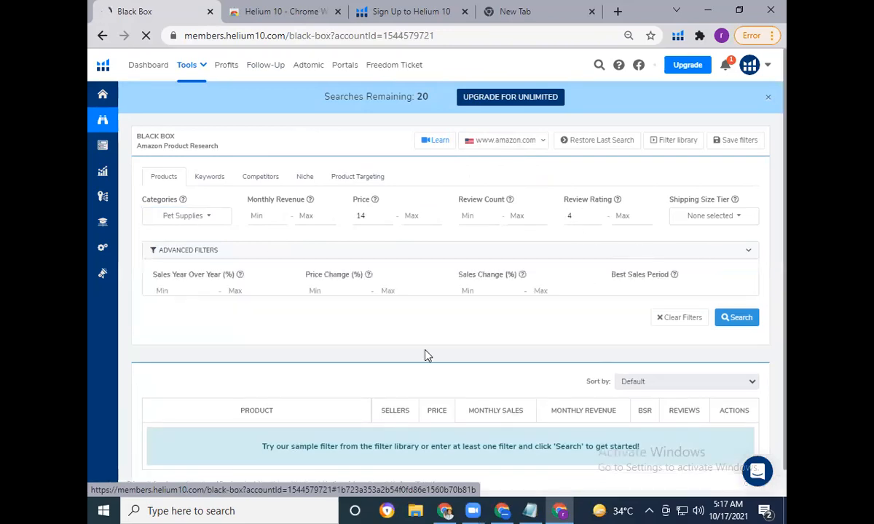
{"action": "left_click_drag", "start_coordinate": [786, 312], "coordinate": [788, 376]}
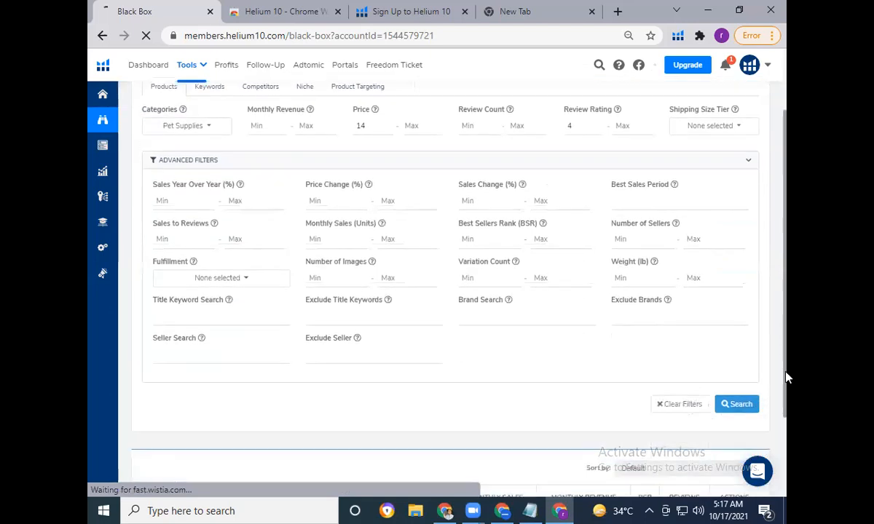
{"action": "left_click", "coordinate": [331, 233]}
{"action": "type", "text": "50"}
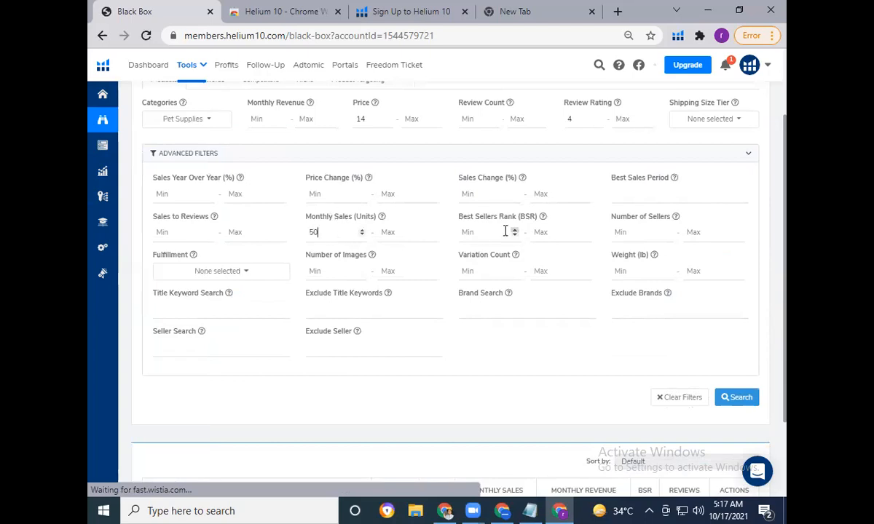
{"action": "left_click", "coordinate": [487, 233]}
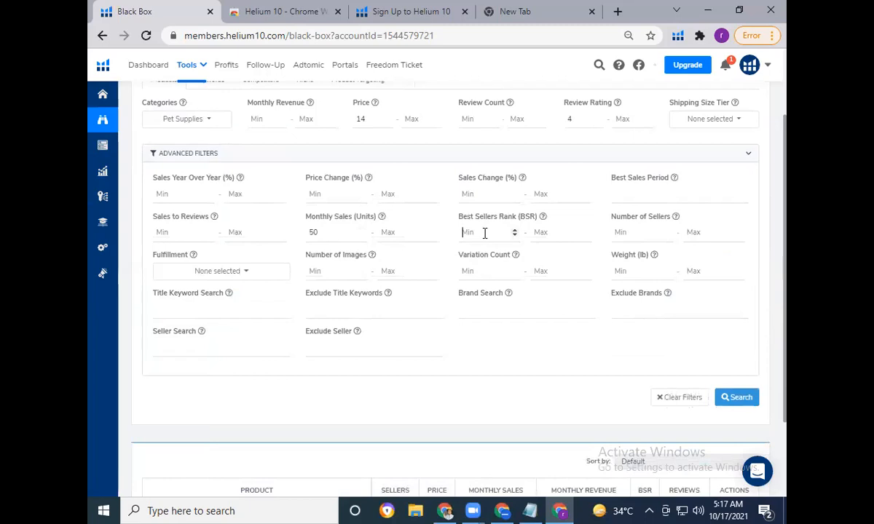
{"action": "left_click", "coordinate": [550, 235]}
{"action": "type", "text": "50000"}
Restrict fulfillment to FBA and FBM, set the maximum weight to 5 lb, and run the product search.
{"action": "left_click", "coordinate": [237, 274]}
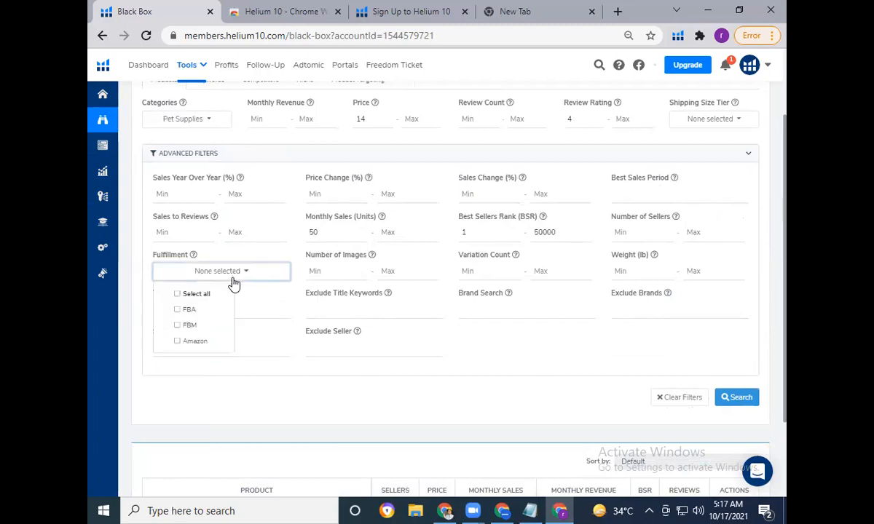
{"action": "left_click", "coordinate": [198, 294]}
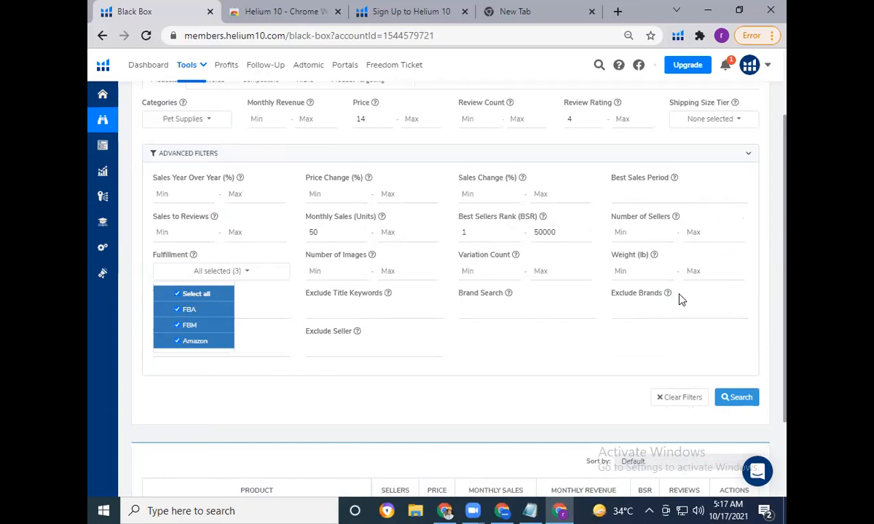
{"action": "left_click", "coordinate": [202, 341]}
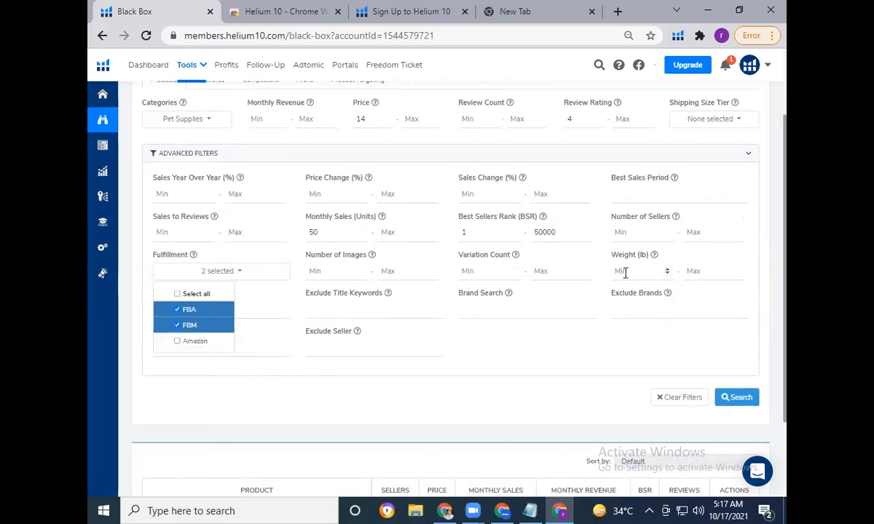
{"action": "left_click", "coordinate": [703, 268]}
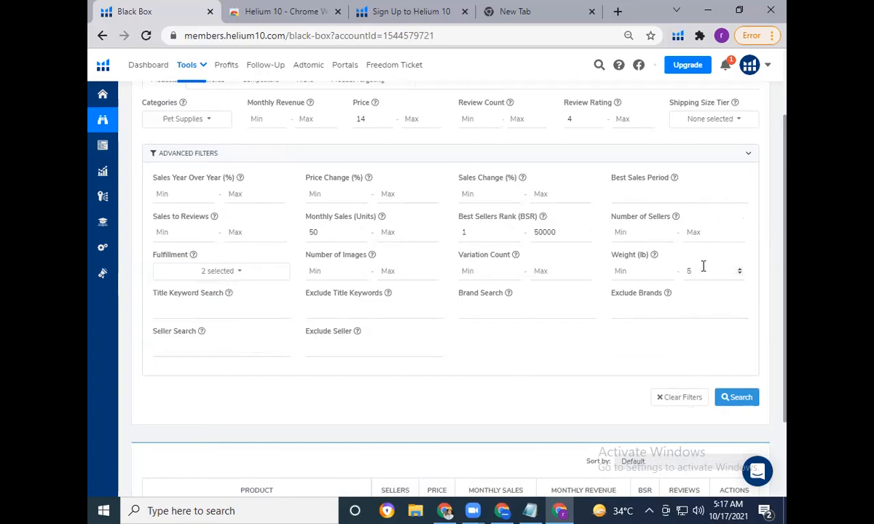
{"action": "left_click", "coordinate": [519, 335]}
{"action": "left_click_drag", "start_coordinate": [786, 211], "coordinate": [786, 288]}
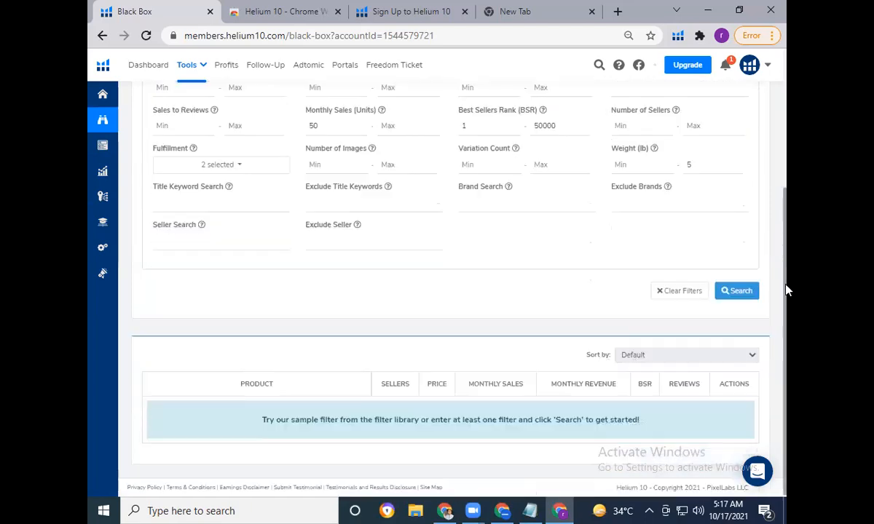
{"action": "left_click", "coordinate": [733, 292]}
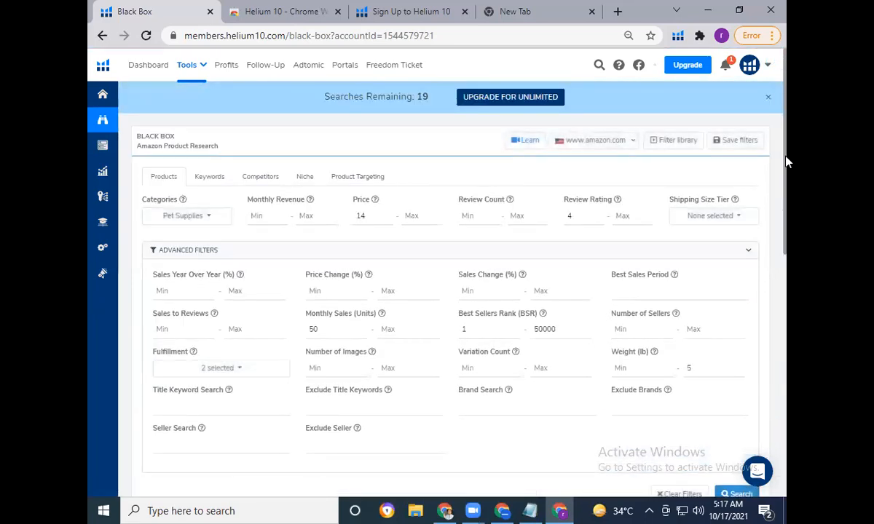
Copy the brand Fancy Feast from the first product result and run a seller search for it with the existing filters.
{"action": "left_click_drag", "start_coordinate": [786, 152], "coordinate": [786, 306]}
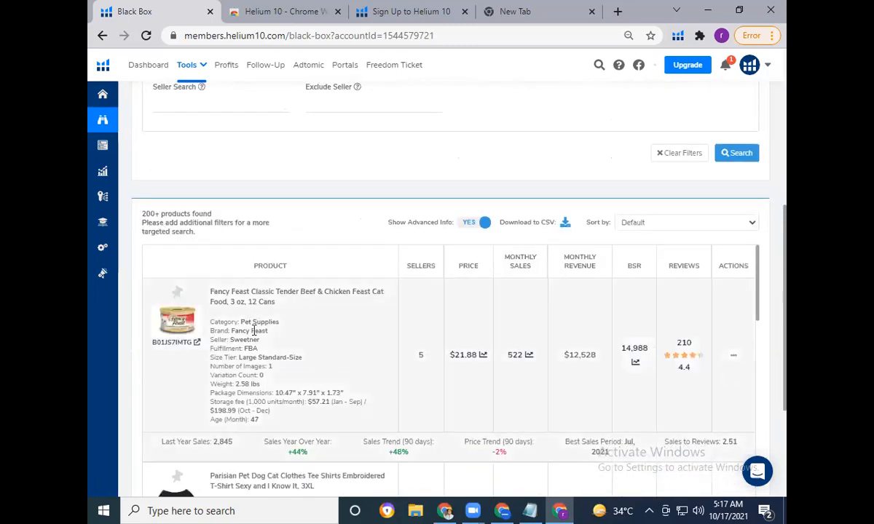
{"action": "left_click_drag", "start_coordinate": [230, 331], "coordinate": [276, 334]}
{"action": "key", "text": "ctrl+c"}
{"action": "scroll", "coordinate": [785, 189], "scroll_direction": "up", "scroll_amount": 2}
{"action": "left_click", "coordinate": [230, 221]}
{"action": "key", "text": "ctrl+v"}
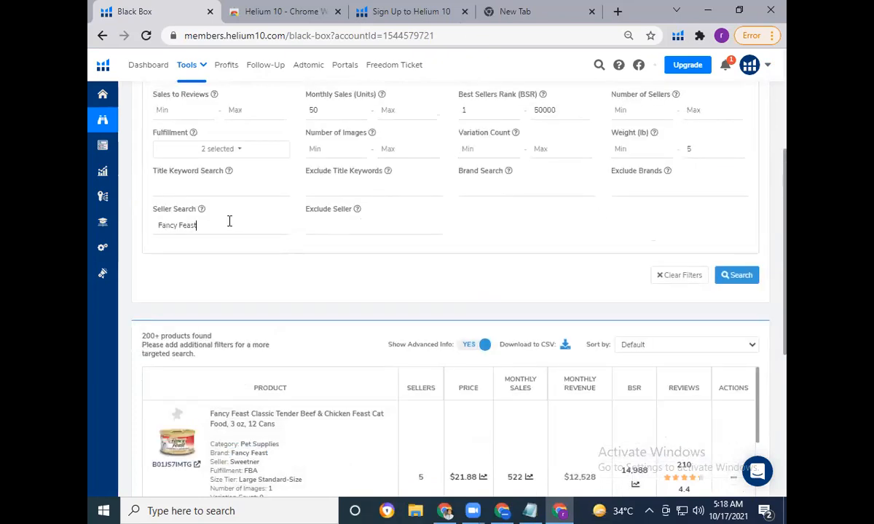
{"action": "left_click", "coordinate": [741, 279]}
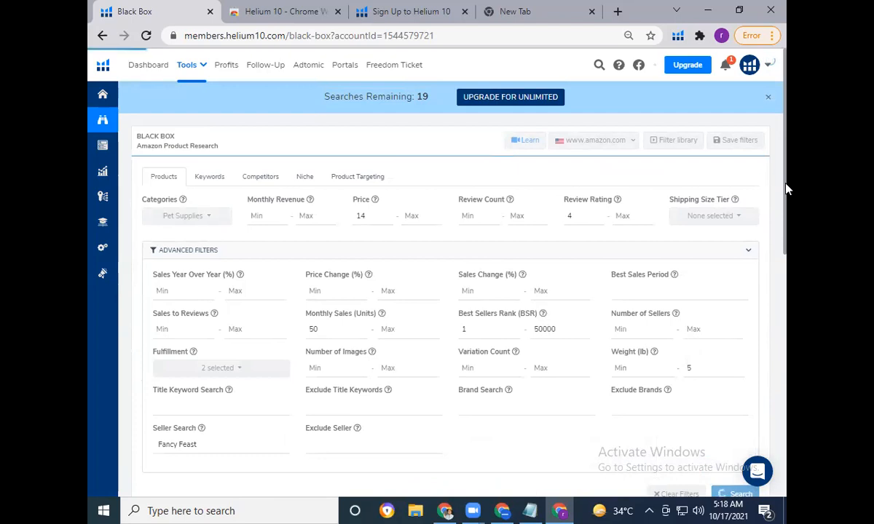
{"action": "left_click_drag", "start_coordinate": [786, 121], "coordinate": [782, 332]}
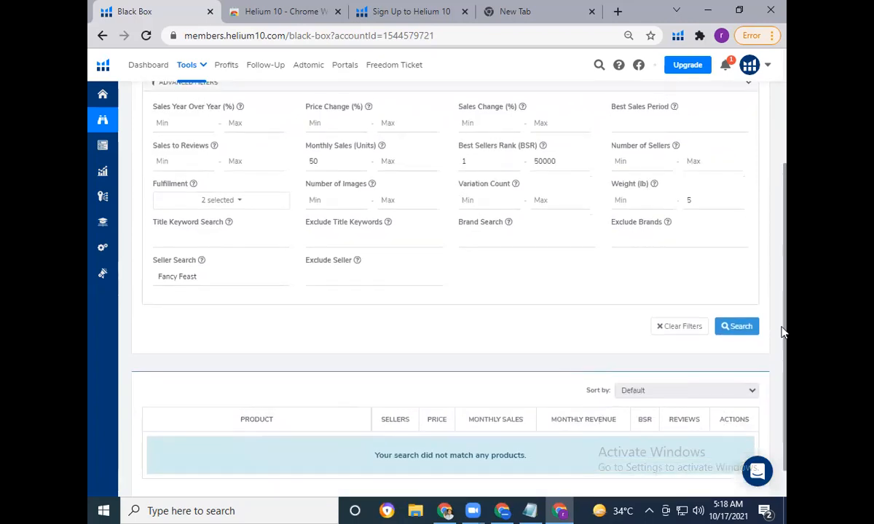
Move Fancy Feast from the seller search filter to the title keyword search filter.
{"action": "left_click", "coordinate": [208, 277]}
{"action": "left_click_drag", "start_coordinate": [176, 274], "coordinate": [133, 281]}
{"action": "key", "text": "ctrl+c"}
{"action": "key", "text": "BackSpace"}
{"action": "left_click", "coordinate": [194, 240]}
{"action": "key", "text": "ctrl+v"}
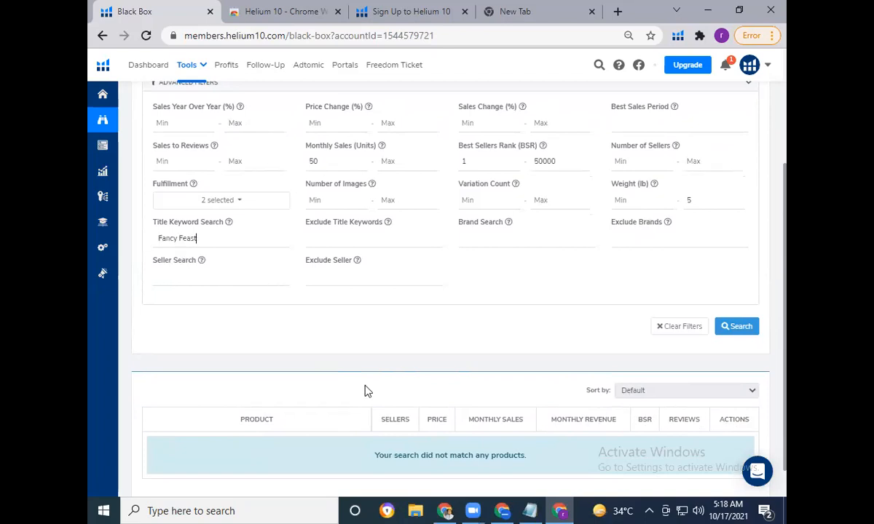
Use Fancy Feast as the brand search instead of the title keyword, run the search, and check the number of products found.
{"action": "left_click", "coordinate": [523, 244]}
{"action": "key", "text": "ctrl+v"}
{"action": "left_click_drag", "start_coordinate": [196, 238], "coordinate": [122, 233]}
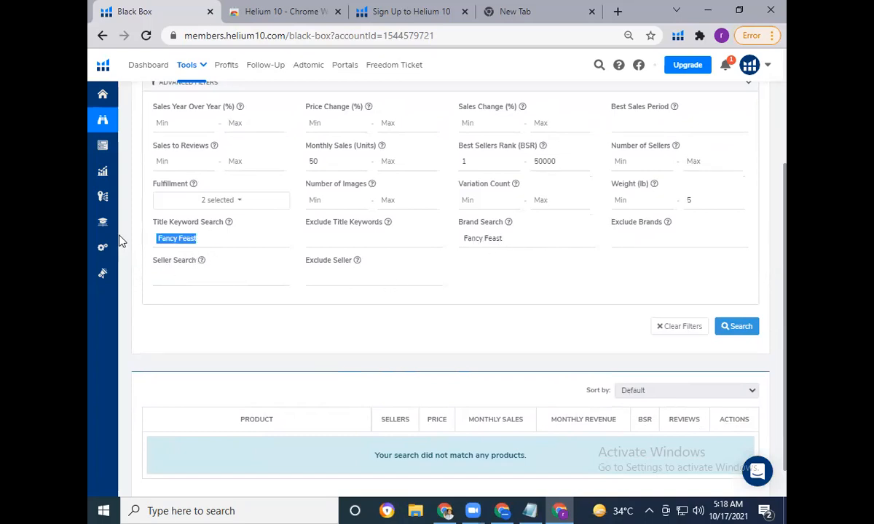
{"action": "key", "text": "BackSpace"}
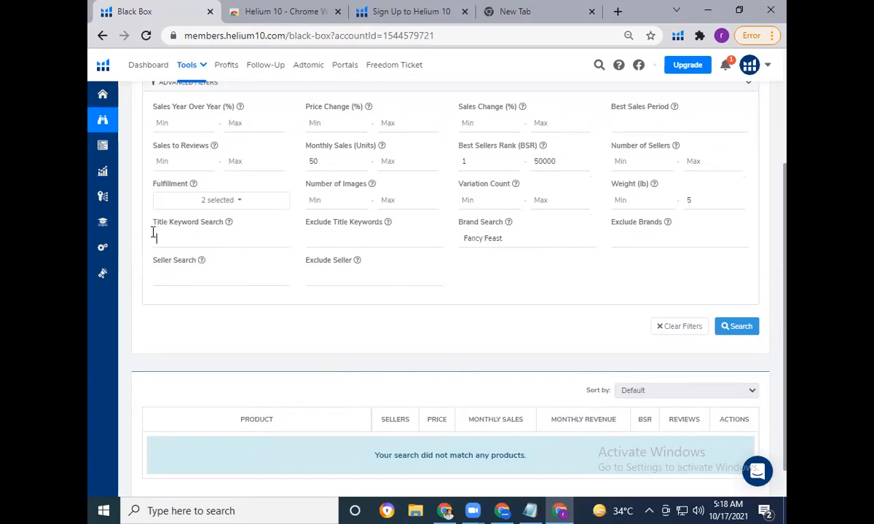
{"action": "left_click", "coordinate": [737, 327]}
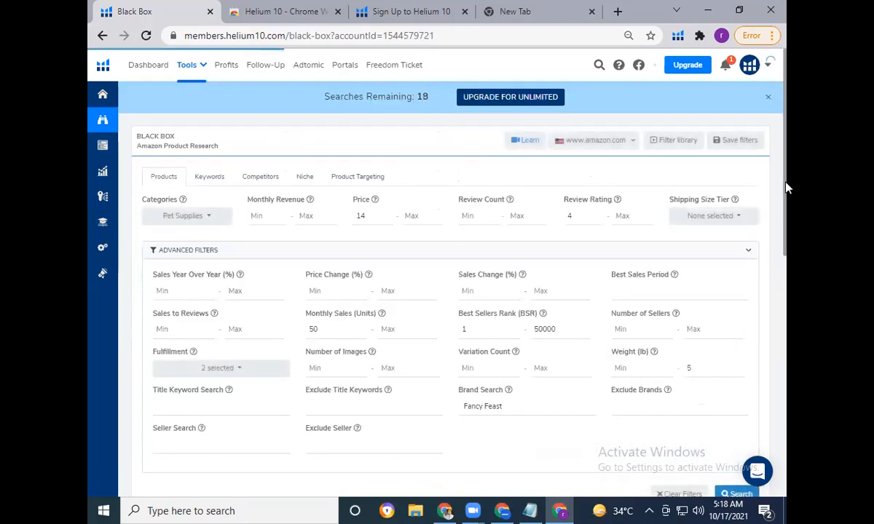
{"action": "left_click_drag", "start_coordinate": [786, 143], "coordinate": [786, 233]}
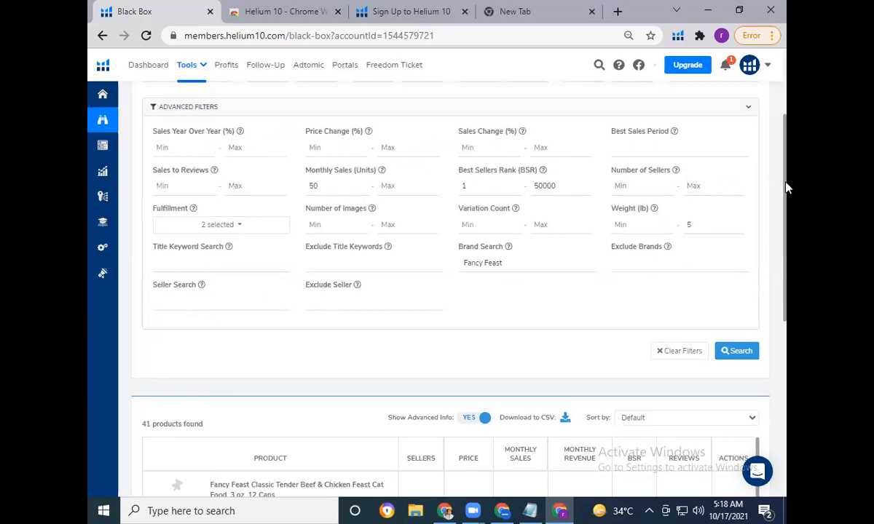
{"action": "scroll", "coordinate": [786, 215], "scroll_direction": "down", "scroll_amount": 3}
{"action": "left_click_drag", "start_coordinate": [142, 292], "coordinate": [218, 292]}
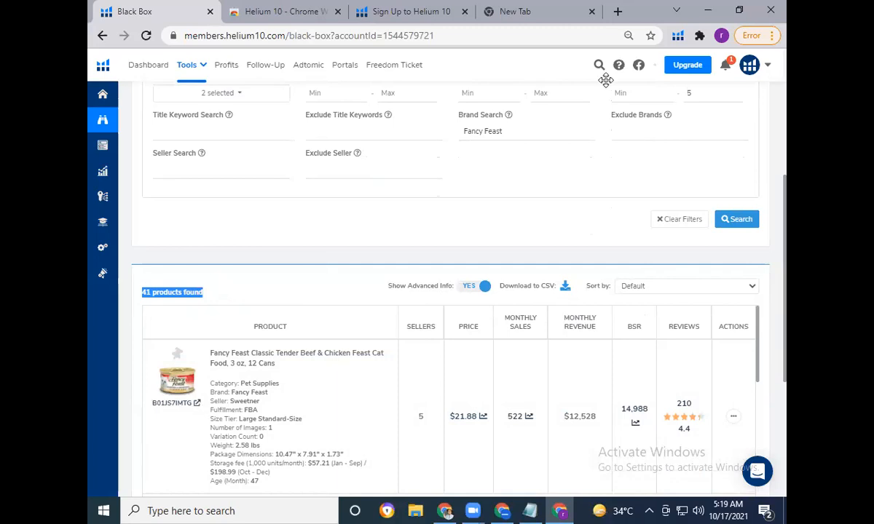
Switch to the exported Google Sheets spreadsheet, copy the brand Cardinal, and return to the Black Box page in that browser window.
{"action": "key", "text": "alt+Tab"}
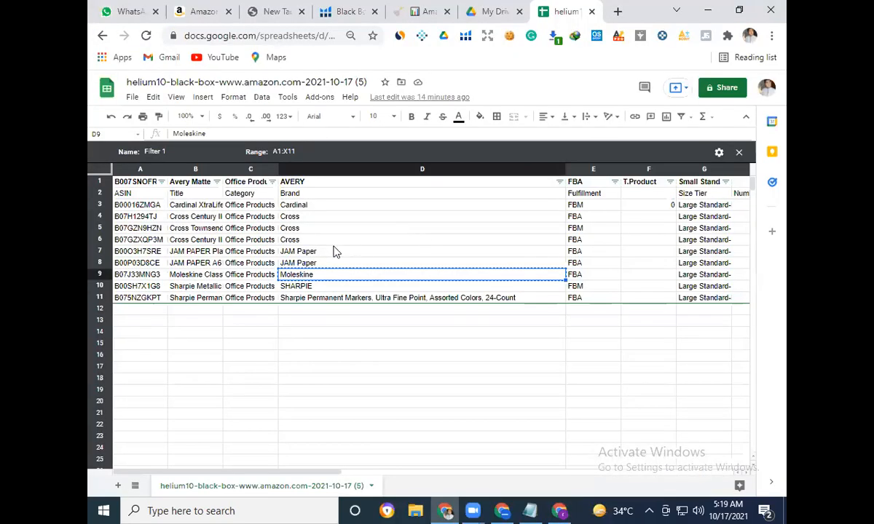
{"action": "left_click", "coordinate": [324, 203]}
{"action": "key", "text": "ctrl+c"}
{"action": "left_click", "coordinate": [341, 11]}
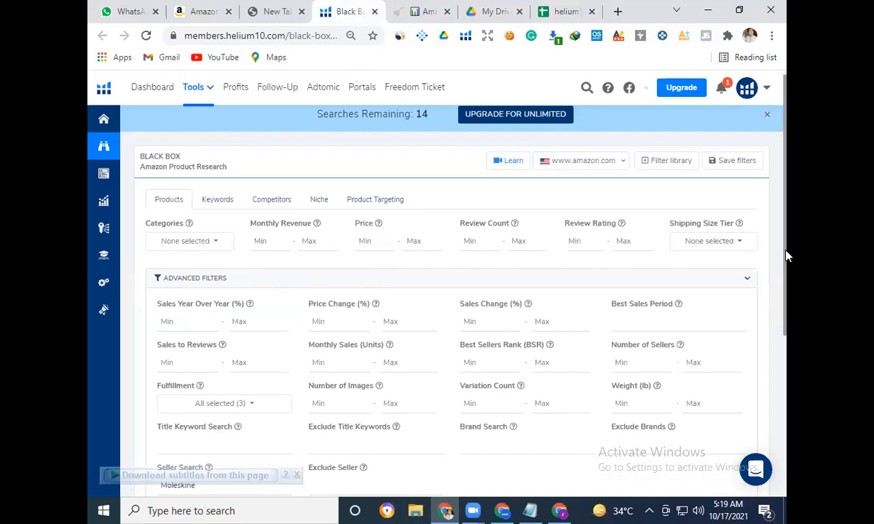
Replace the Moleskine seller search with a brand search for Cardinal, run it, and check the number of products found.
{"action": "scroll", "coordinate": [786, 256], "scroll_direction": "down", "scroll_amount": 3}
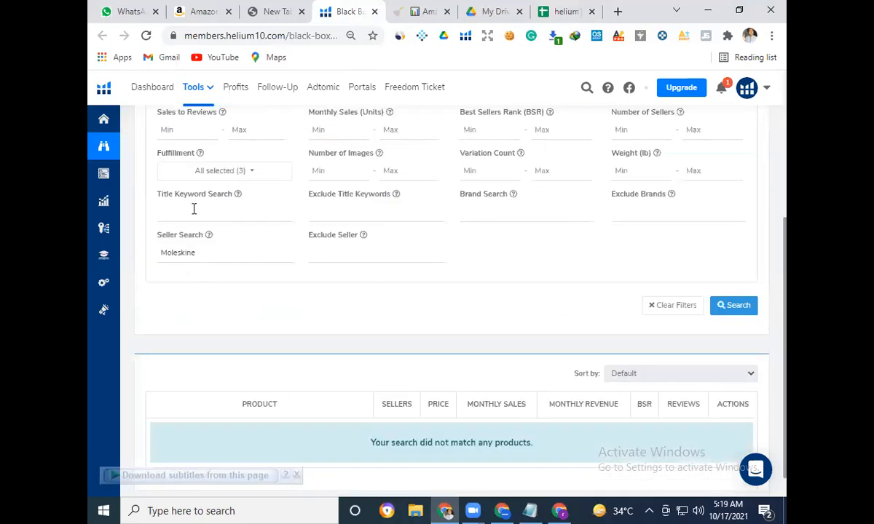
{"action": "left_click_drag", "start_coordinate": [196, 248], "coordinate": [146, 251]}
{"action": "key", "text": "BackSpace"}
{"action": "left_click", "coordinate": [477, 212]}
{"action": "key", "text": "ctrl+v"}
{"action": "left_click", "coordinate": [742, 314]}
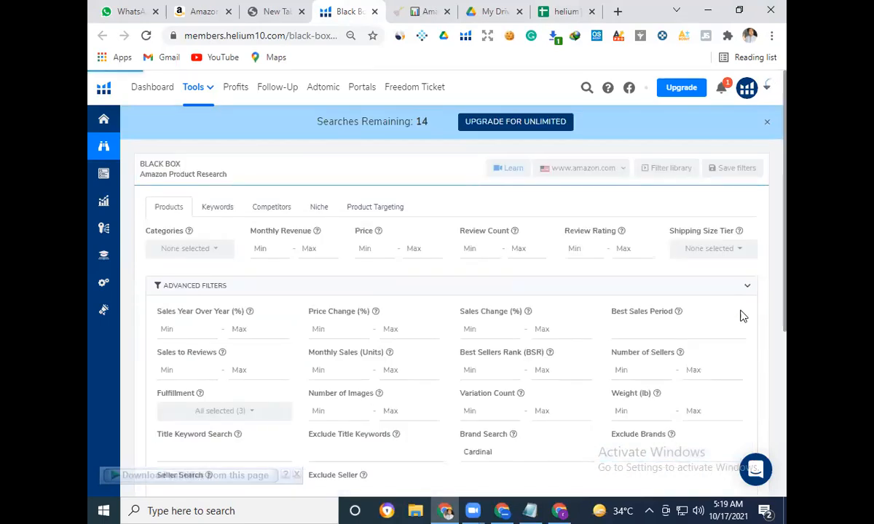
{"action": "left_click_drag", "start_coordinate": [785, 124], "coordinate": [784, 297]}
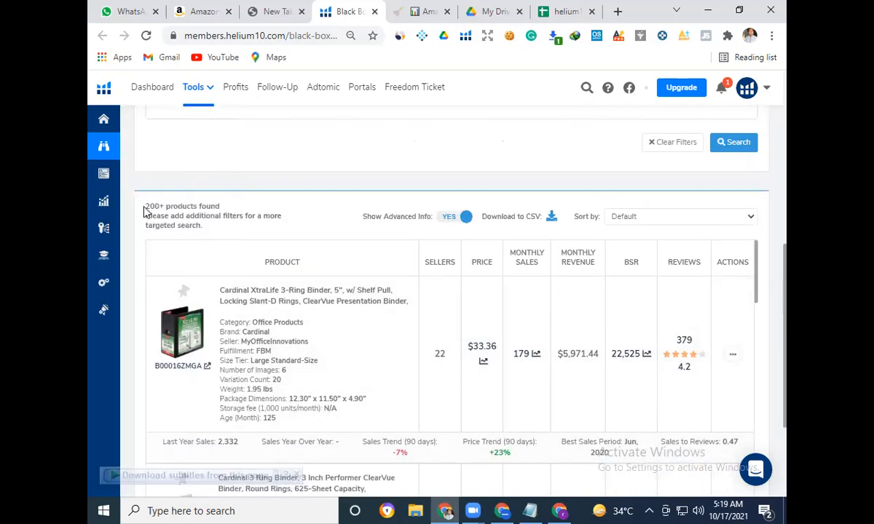
{"action": "left_click_drag", "start_coordinate": [144, 211], "coordinate": [204, 236]}
{"action": "left_click_drag", "start_coordinate": [786, 297], "coordinate": [786, 251]}
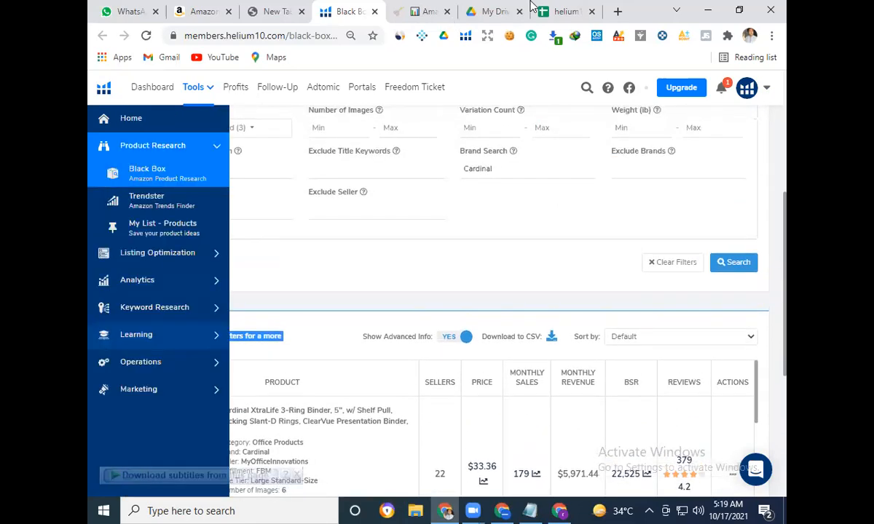
Record 200 in the T.Product column of the spreadsheet for the brand Cardinal.
{"action": "left_click", "coordinate": [567, 9]}
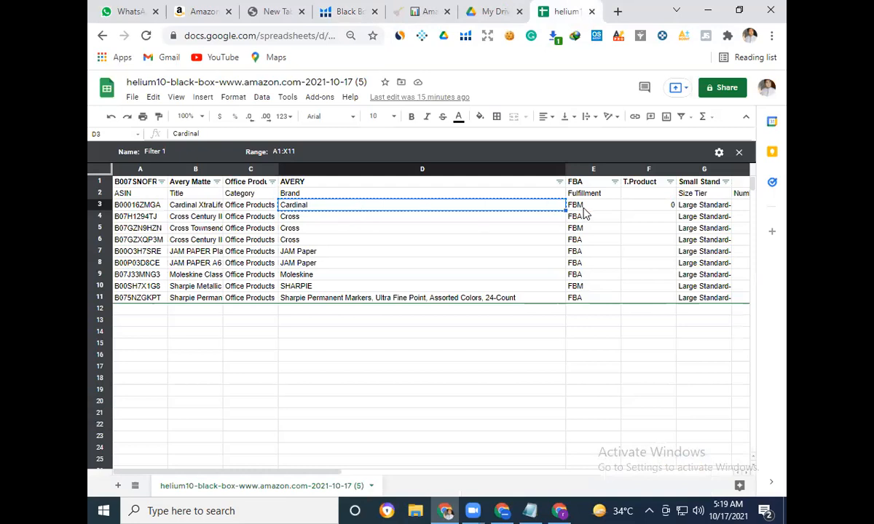
{"action": "left_click", "coordinate": [583, 208]}
{"action": "right_click", "coordinate": [583, 210]}
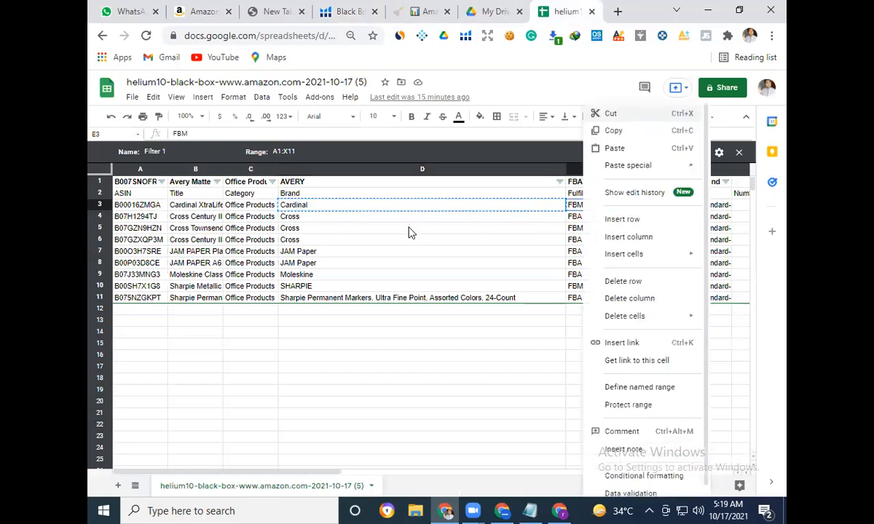
{"action": "key", "text": "Escape"}
{"action": "left_click", "coordinate": [648, 208]}
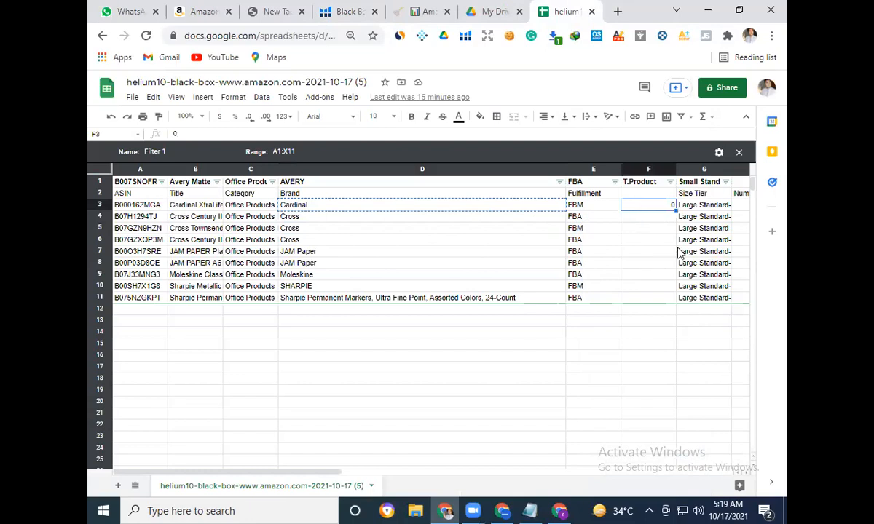
{"action": "type", "text": "200"}
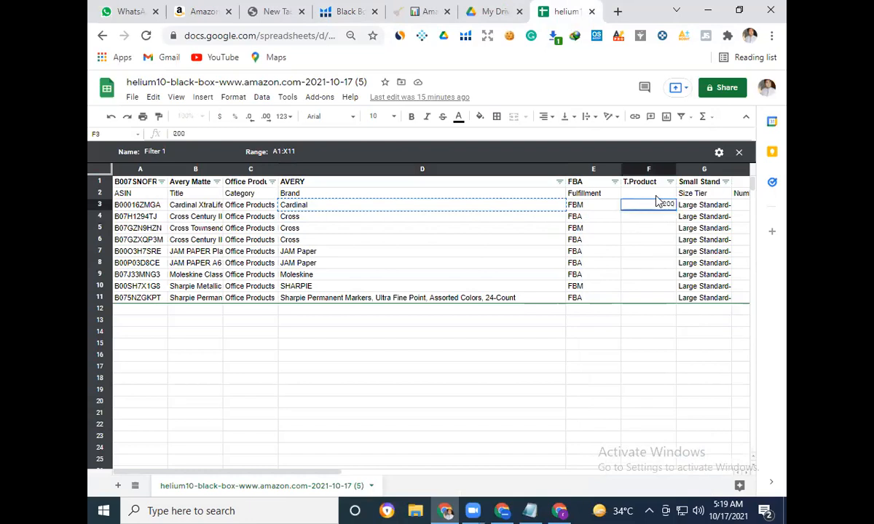
{"action": "key", "text": "Return"}
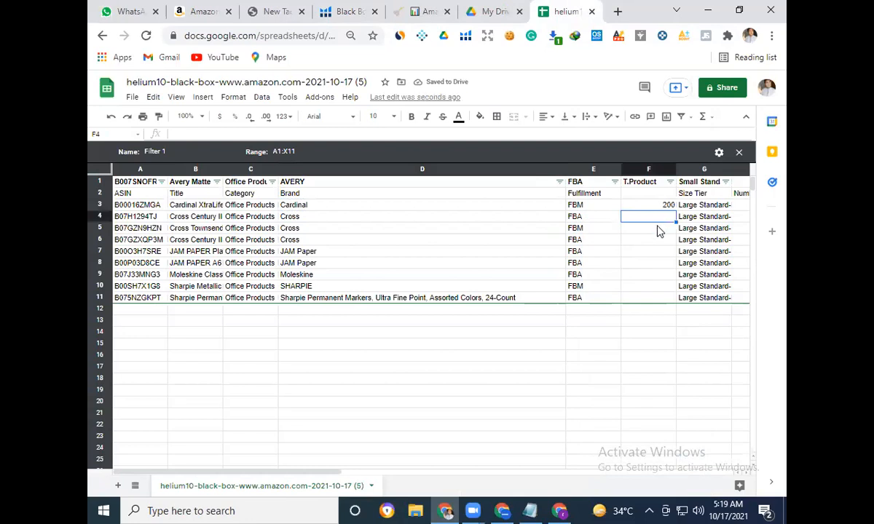
Copy the brand JAM Paper from its first row in the spreadsheet and return to the Black Box page.
{"action": "left_click_drag", "start_coordinate": [408, 218], "coordinate": [409, 267]}
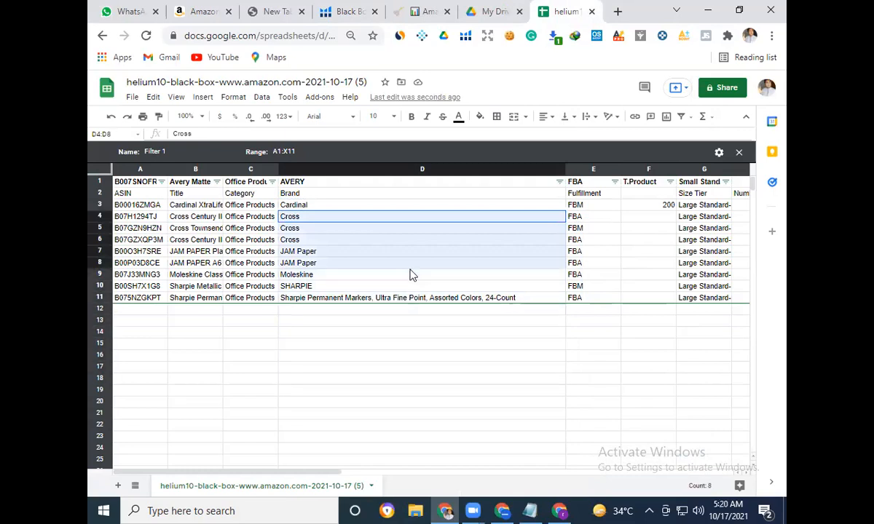
{"action": "left_click", "coordinate": [645, 206]}
{"action": "left_click", "coordinate": [352, 252]}
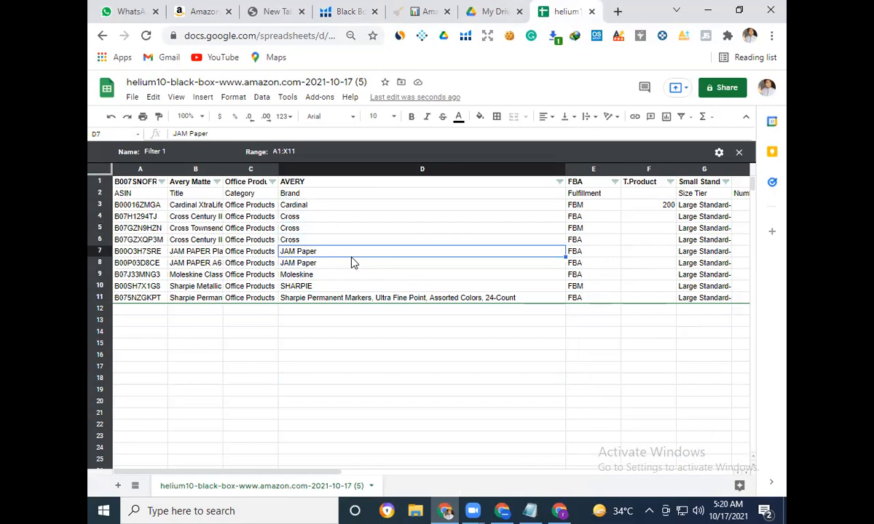
{"action": "key", "text": "ctrl+c"}
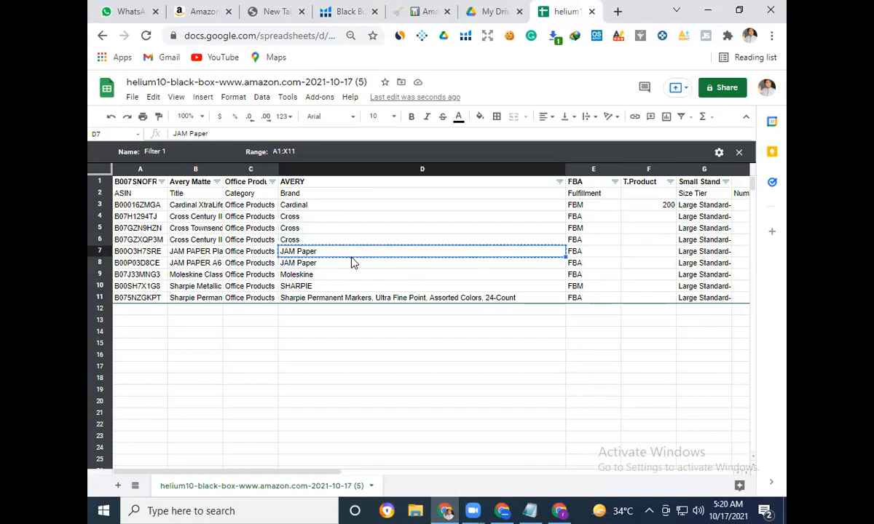
{"action": "left_click", "coordinate": [343, 11]}
Replace Cardinal in the brand search with JAM Paper, run the search, and check the number of products found.
{"action": "scroll", "coordinate": [786, 224], "scroll_direction": "up", "scroll_amount": 2}
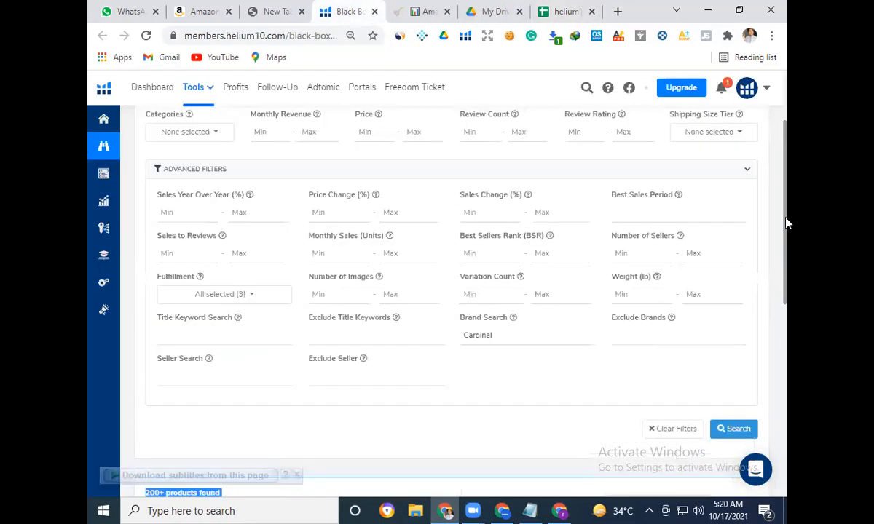
{"action": "scroll", "coordinate": [786, 249], "scroll_direction": "down", "scroll_amount": 2}
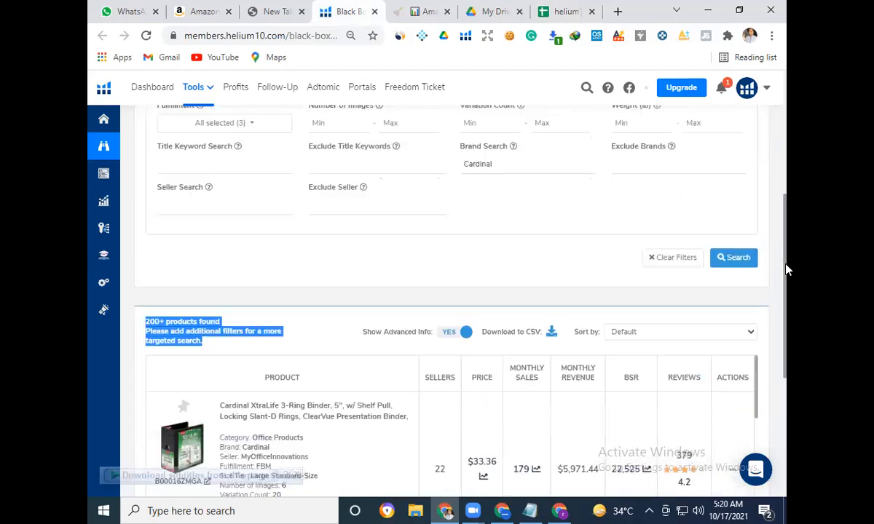
{"action": "scroll", "coordinate": [786, 269], "scroll_direction": "up", "scroll_amount": 4}
{"action": "scroll", "coordinate": [786, 315], "scroll_direction": "down", "scroll_amount": 1}
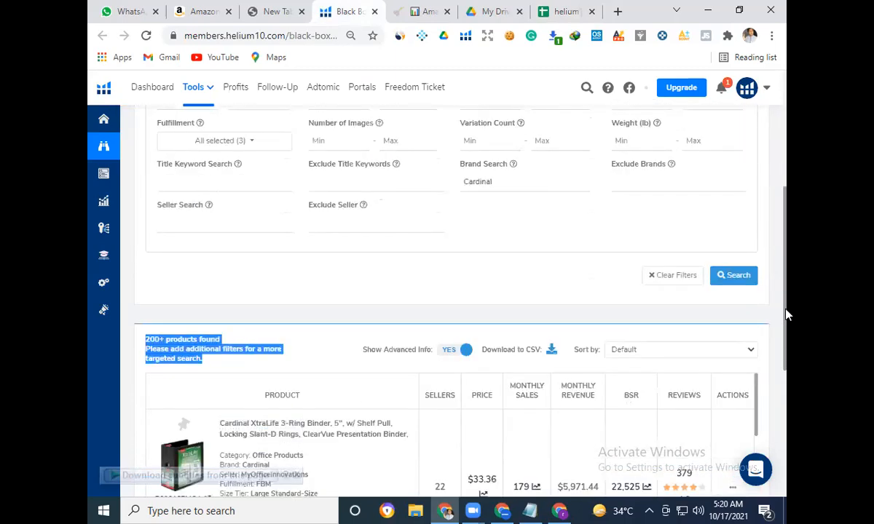
{"action": "double_click", "coordinate": [483, 182]}
{"action": "type", "text": "JAM Paper"}
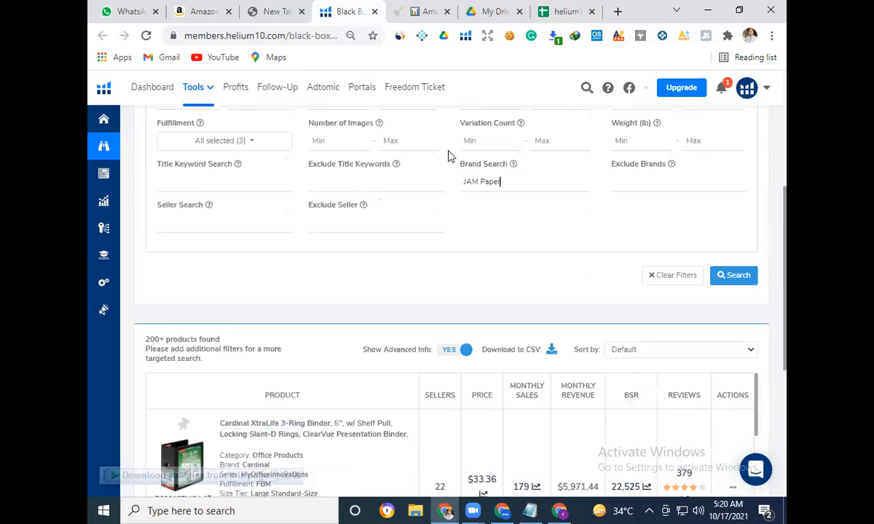
{"action": "left_click", "coordinate": [733, 280]}
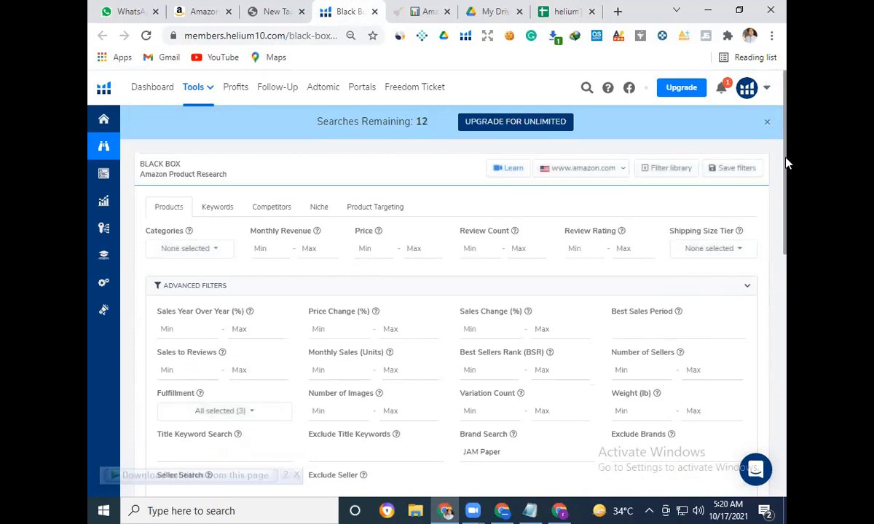
{"action": "left_click_drag", "start_coordinate": [786, 152], "coordinate": [785, 316]}
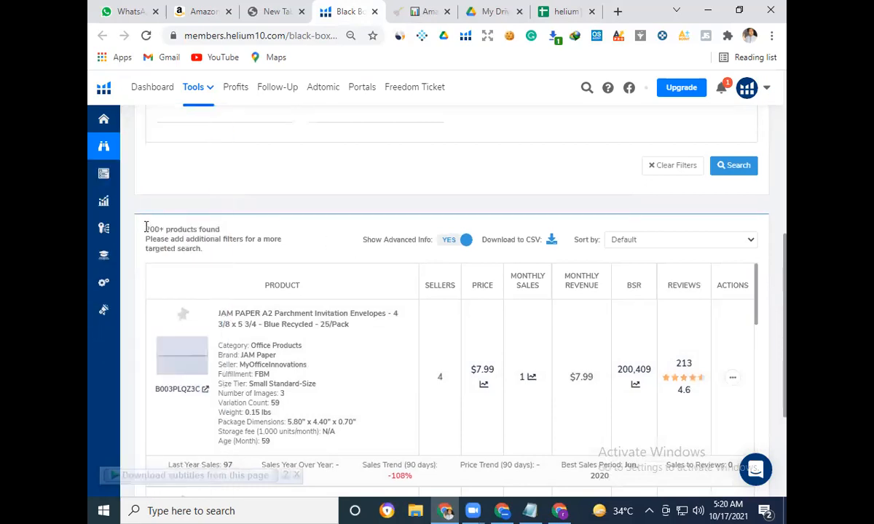
{"action": "left_click_drag", "start_coordinate": [137, 213], "coordinate": [229, 260]}
Return to the spreadsheet and record 200 in the T.Product column for the first JAM Paper row.
{"action": "left_click", "coordinate": [562, 11]}
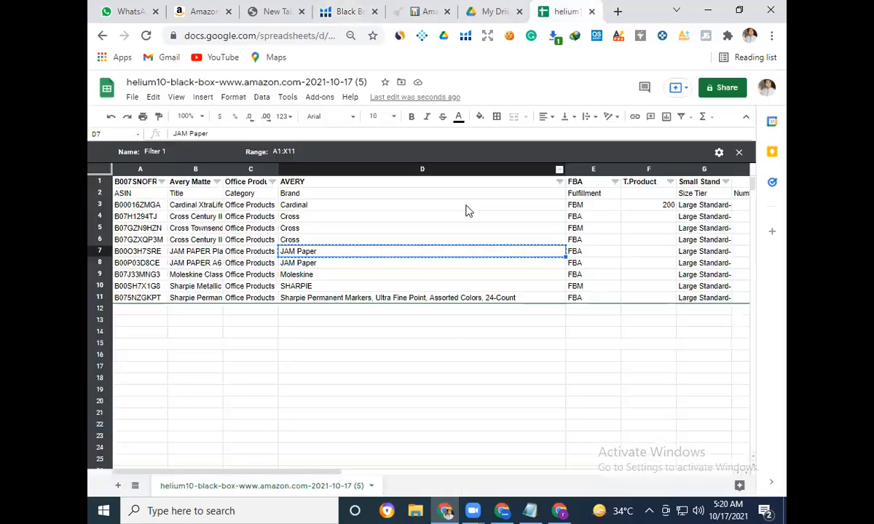
{"action": "left_click", "coordinate": [641, 216]}
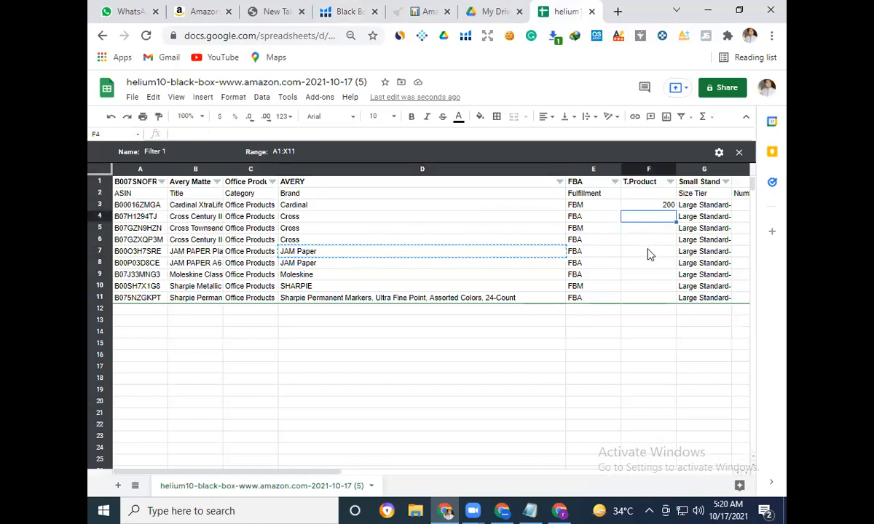
{"action": "left_click", "coordinate": [648, 252]}
{"action": "type", "text": "200"}
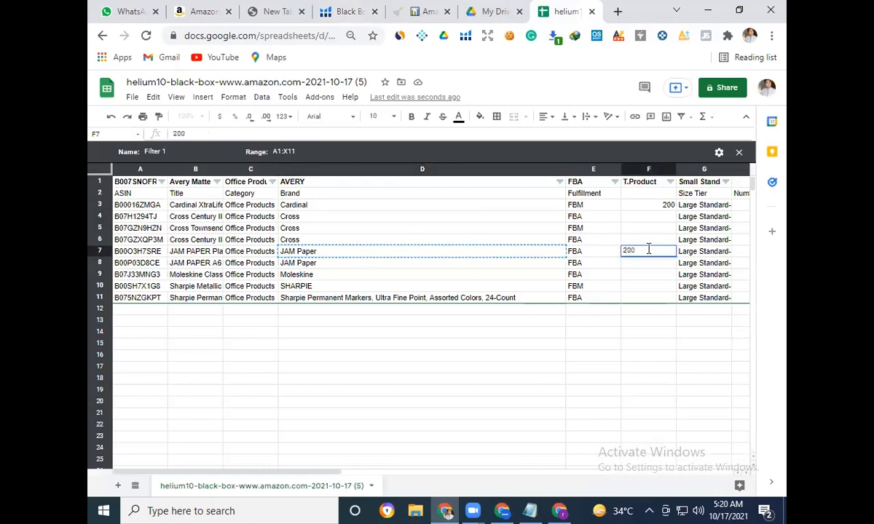
{"action": "left_click", "coordinate": [647, 279]}
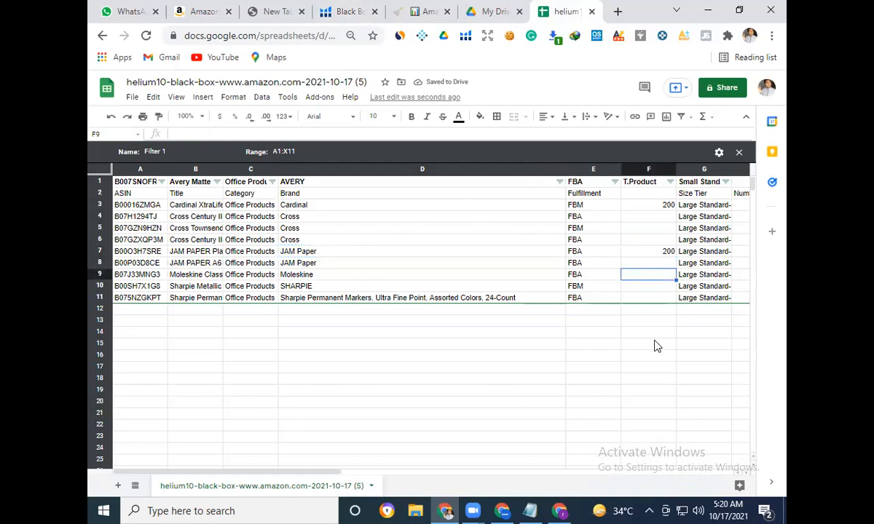
Fill the T.Product cells of the three Cross rows with 140, 250 and 200, in row order.
{"action": "left_click", "coordinate": [653, 221]}
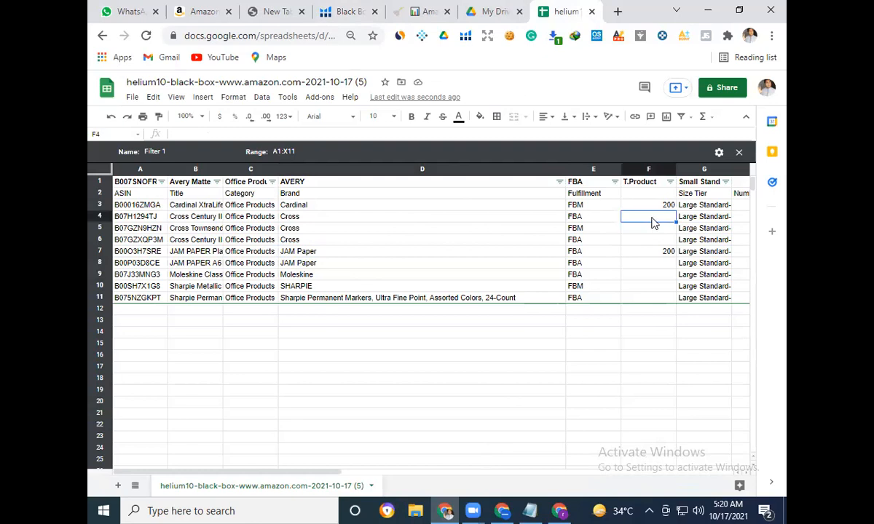
{"action": "type", "text": "2"}
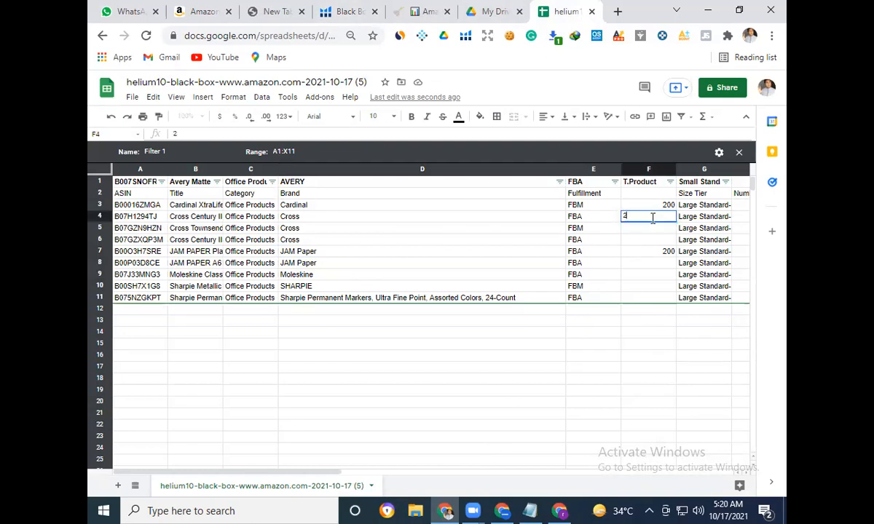
{"action": "type", "text": "40"}
{"action": "key", "text": "Return"}
{"action": "type", "text": "250"}
{"action": "key", "text": "Return"}
{"action": "type", "text": "200"}
{"action": "key", "text": "Return"}
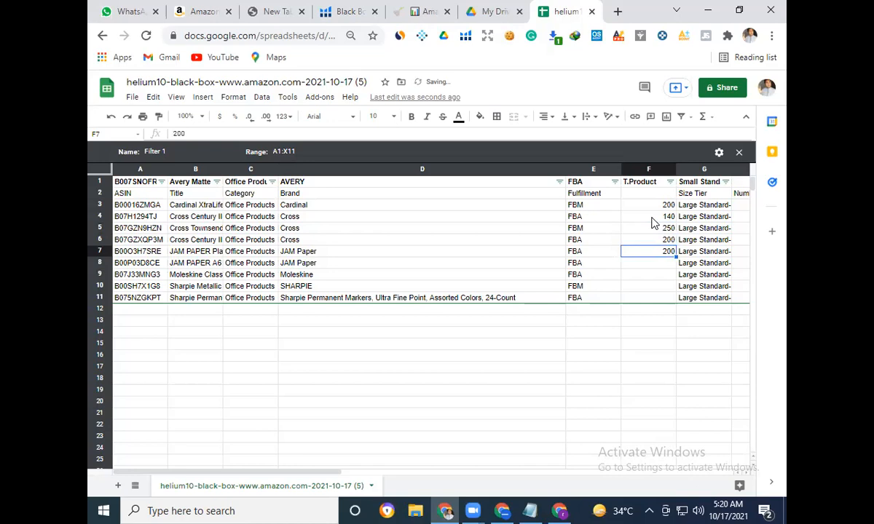
Enter 10 in the T.Product column for the brand Moleskine.
{"action": "key", "text": "Down"}
{"action": "key", "text": "Down"}
{"action": "type", "text": "1"}
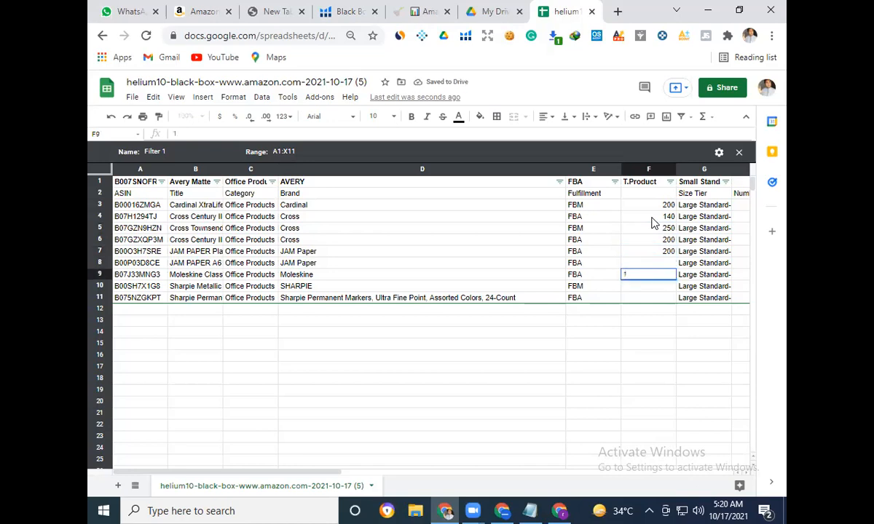
{"action": "type", "text": "0"}
Copy the brand Moleskine from the spreadsheet and switch back to the Black Box page.
{"action": "left_click", "coordinate": [433, 283]}
{"action": "key", "text": "ctrl+c"}
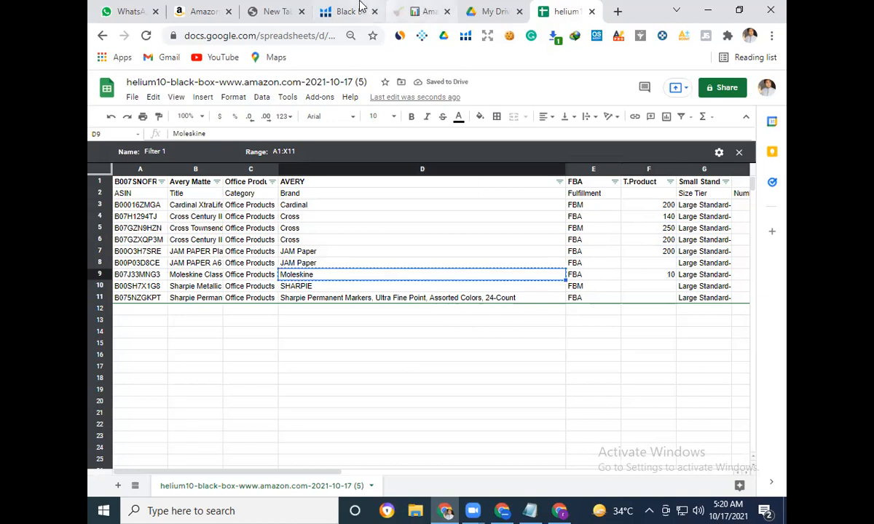
{"action": "left_click", "coordinate": [359, 6]}
Replace JAM Paper in the brand search with Moleskine, run the search, and check the number of products found.
{"action": "scroll", "coordinate": [736, 251], "scroll_direction": "up", "scroll_amount": 5}
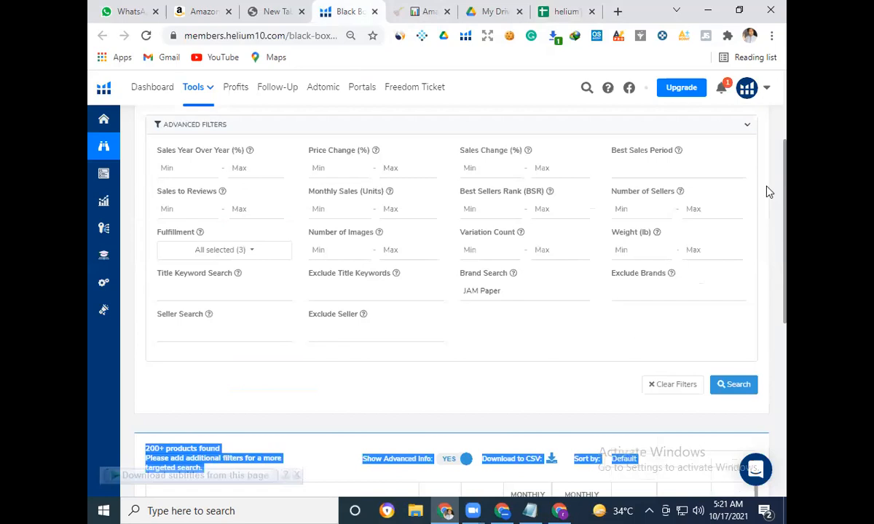
{"action": "left_click_drag", "start_coordinate": [513, 290], "coordinate": [441, 284]}
{"action": "key", "text": "ctrl+v"}
{"action": "left_click", "coordinate": [733, 385]}
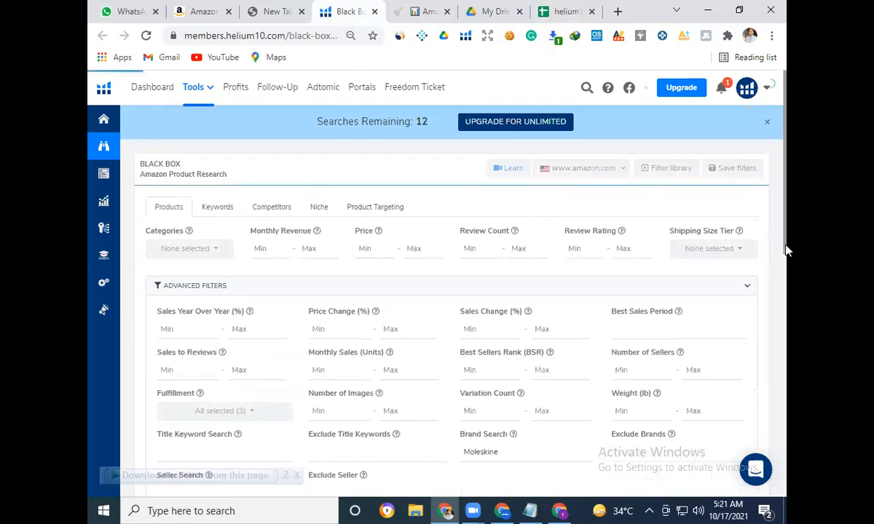
{"action": "left_click_drag", "start_coordinate": [786, 131], "coordinate": [786, 319]}
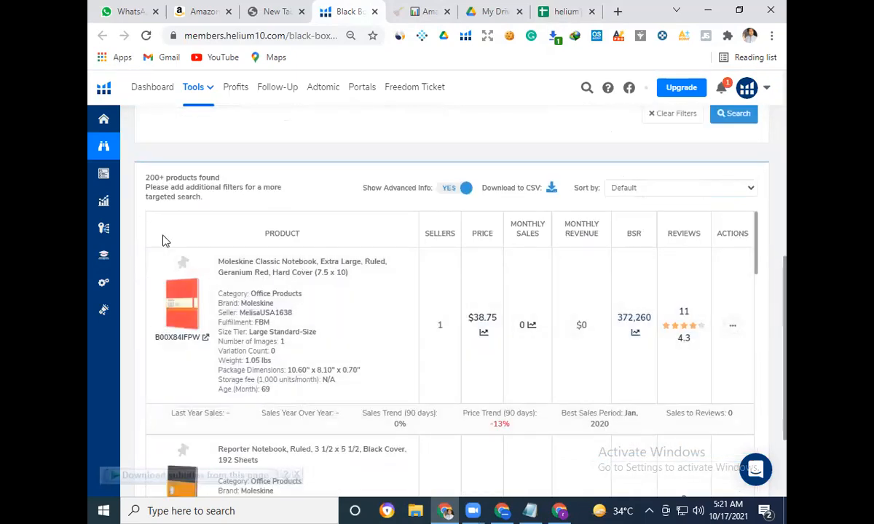
Return to the spreadsheet and enter 200 in the T.Product column for the second JAM Paper row.
{"action": "left_click", "coordinate": [558, 8]}
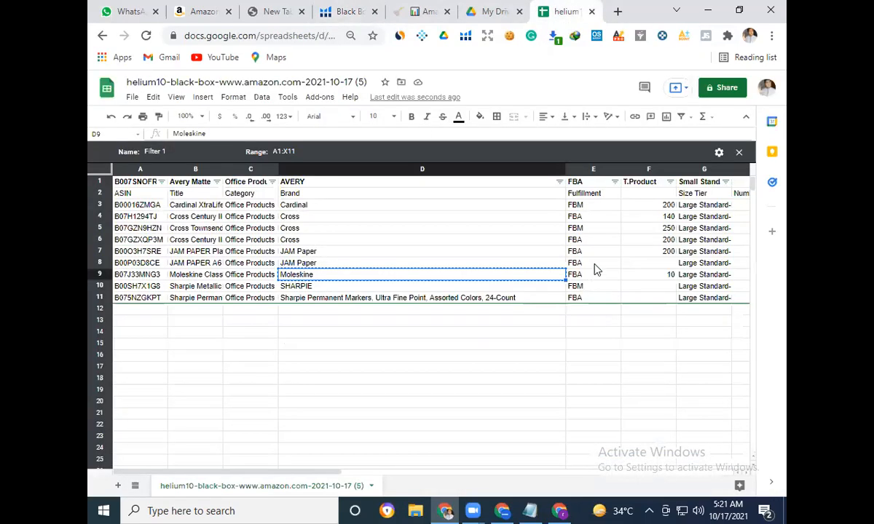
{"action": "left_click", "coordinate": [655, 266]}
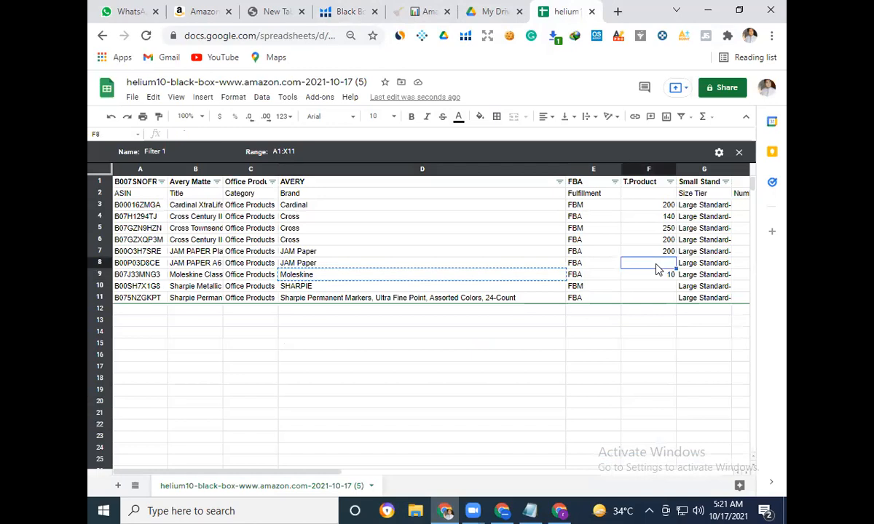
{"action": "type", "text": "200"}
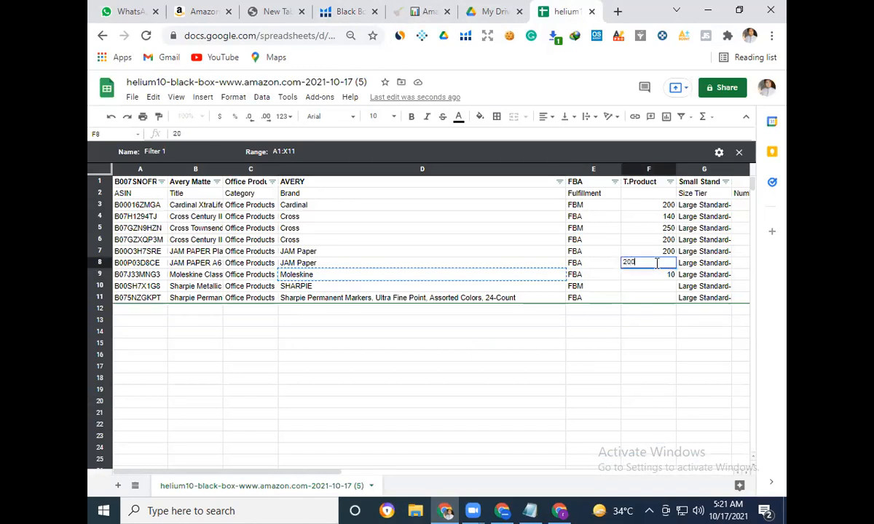
{"action": "left_click", "coordinate": [635, 287]}
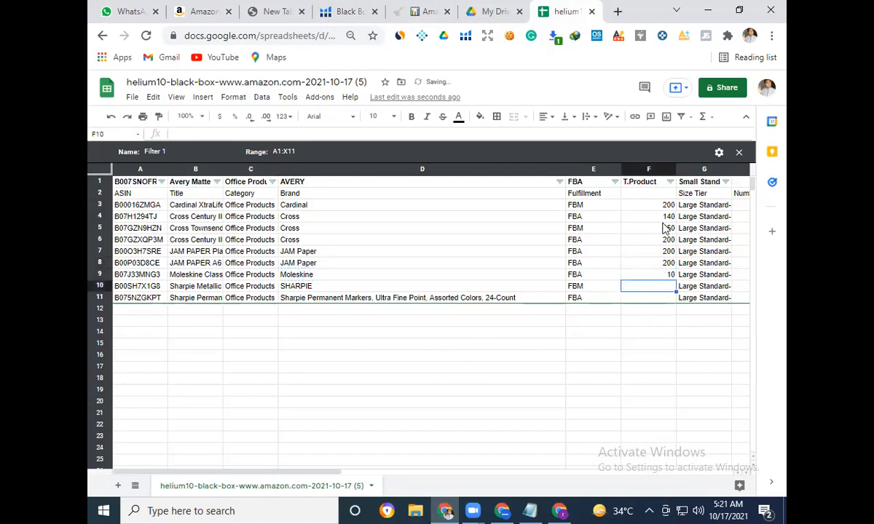
Sort the sheet A to Z by the T.Product column, and re-sort the filtered rows Z to A by the same column.
{"action": "left_click", "coordinate": [669, 169]}
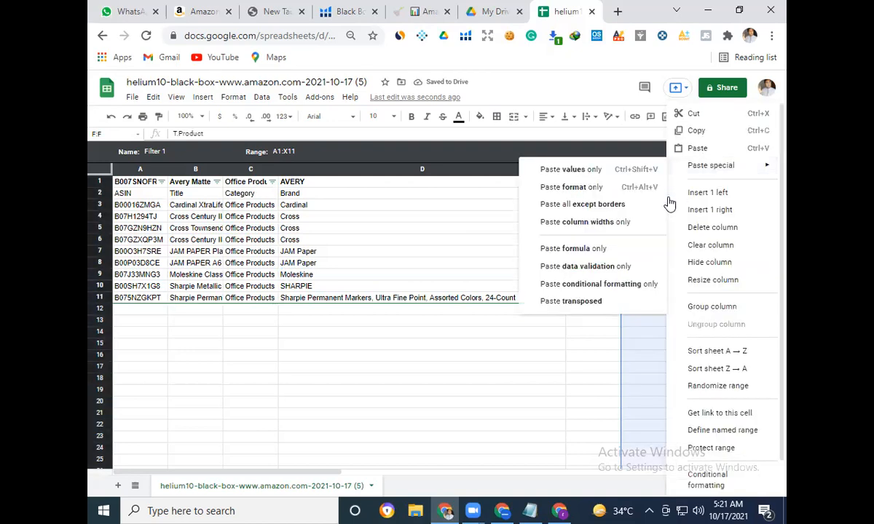
{"action": "left_click", "coordinate": [737, 353]}
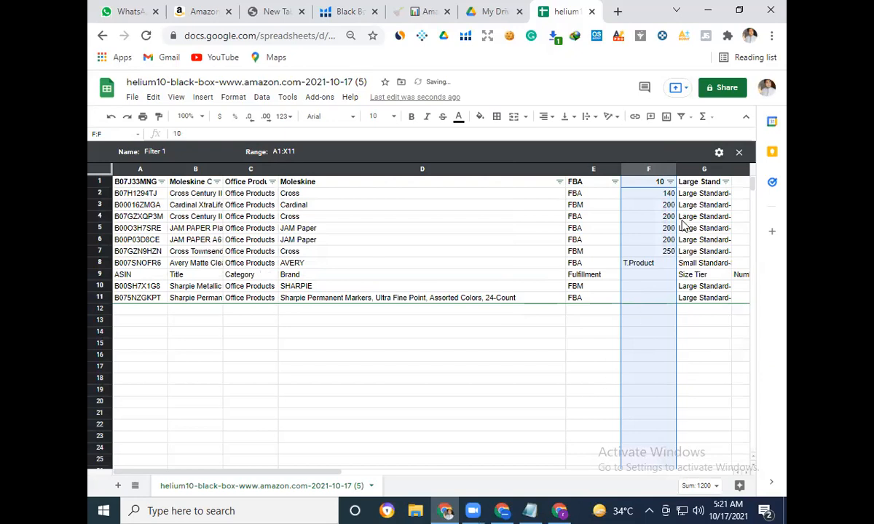
{"action": "left_click", "coordinate": [669, 183]}
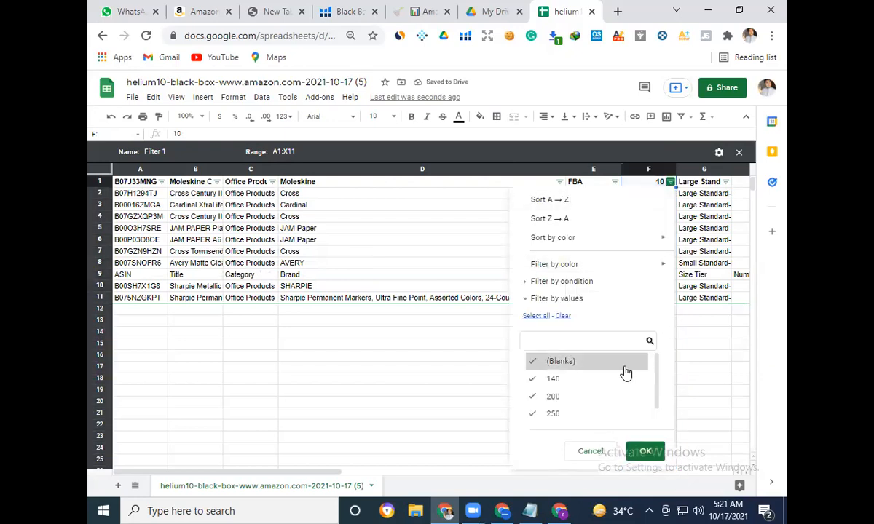
{"action": "left_click", "coordinate": [624, 220]}
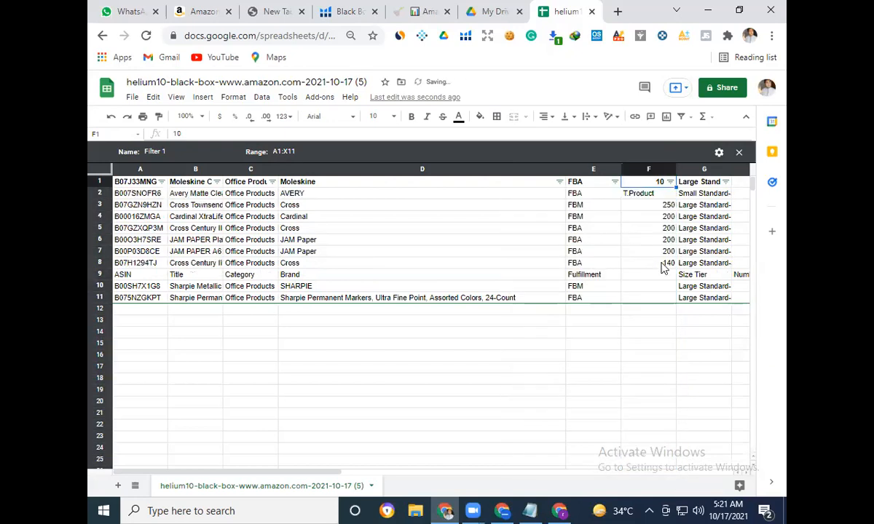
{"action": "left_click", "coordinate": [434, 208]}
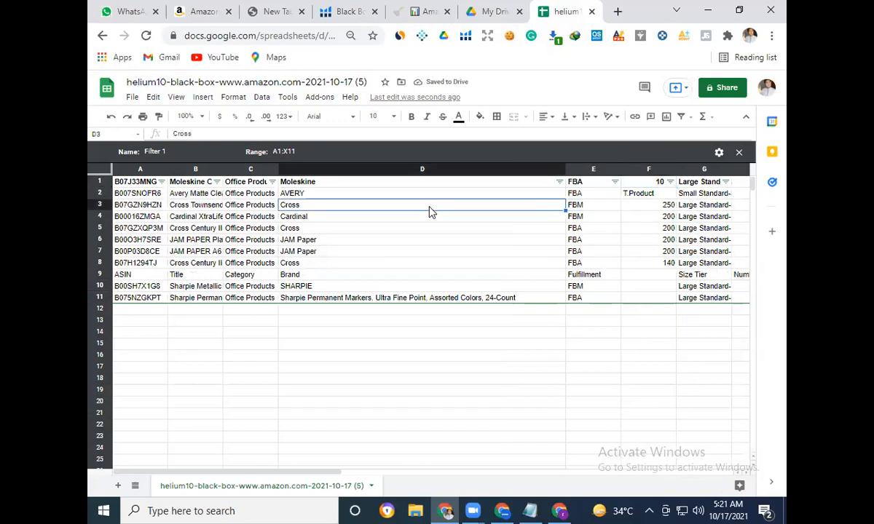